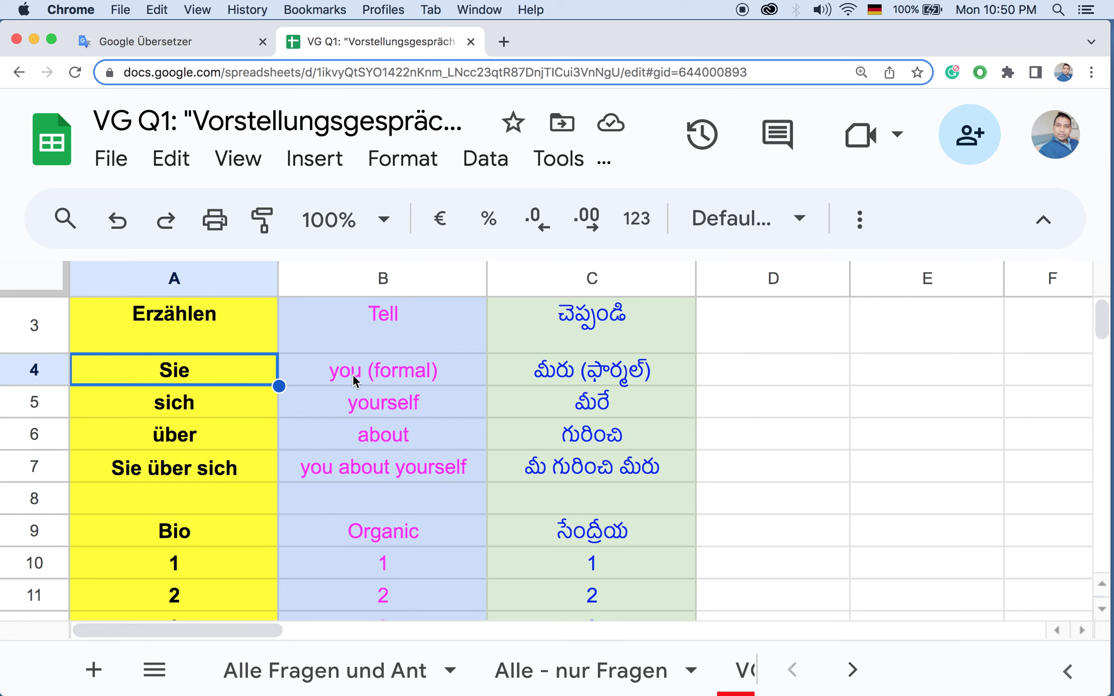
Step: Review the German words "sich" and "über" in rows 5 and 6 together with their English and Telugu translations
{"action": "left_click", "coordinate": [160, 411]}
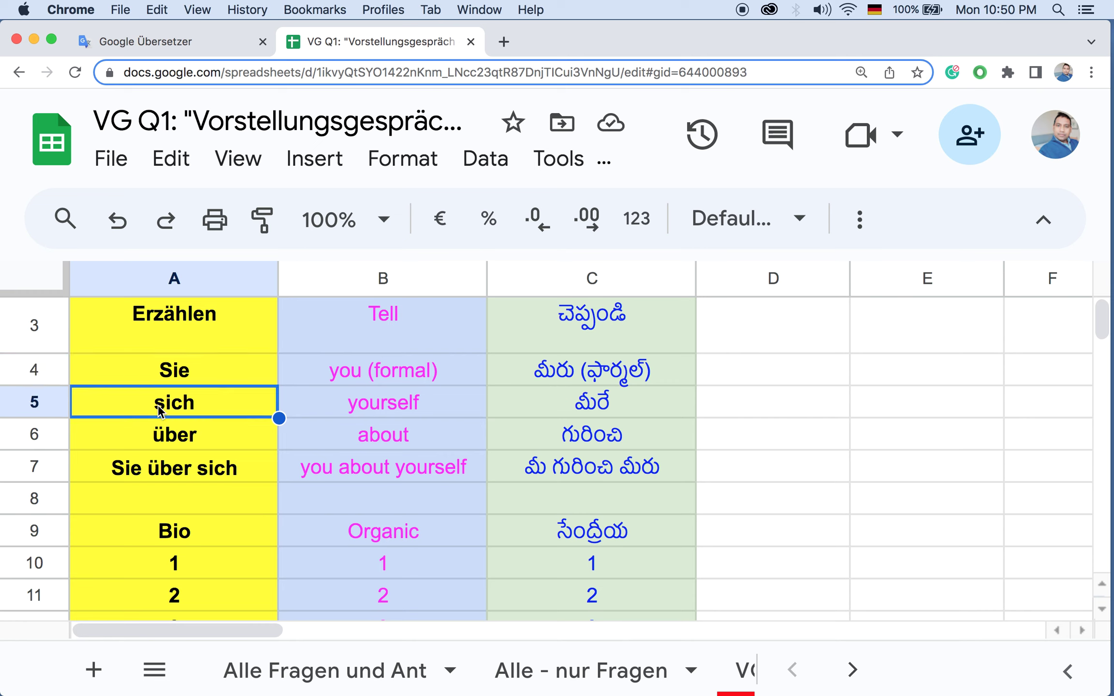
{"action": "left_click", "coordinate": [162, 434]}
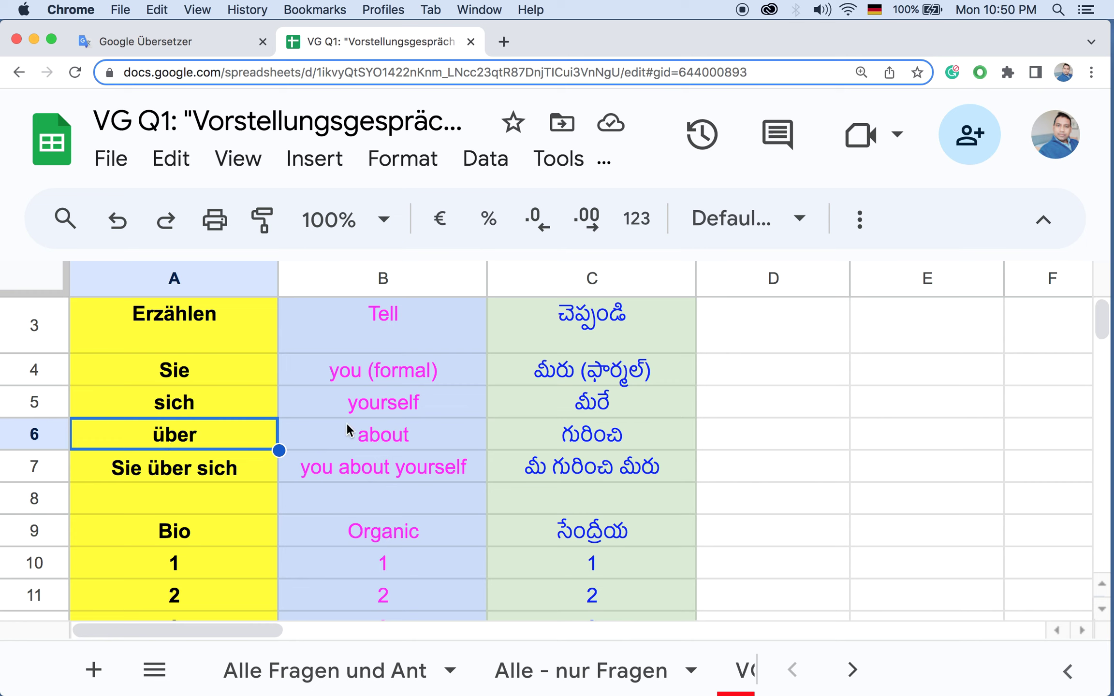
{"action": "left_click", "coordinate": [410, 442]}
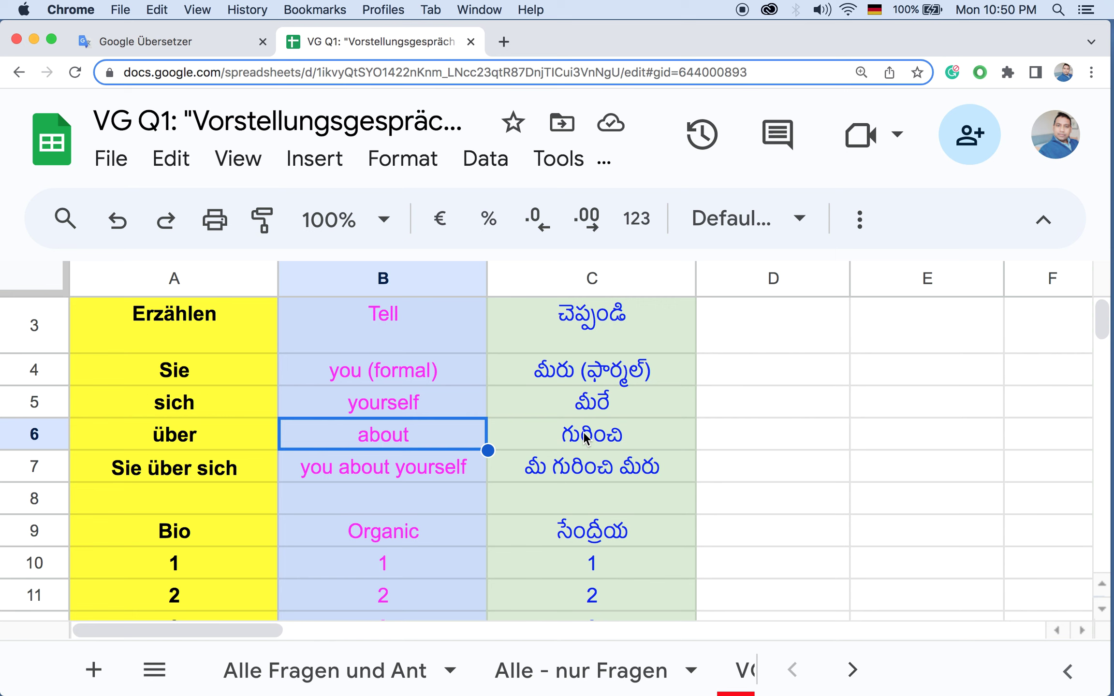
{"action": "scroll", "coordinate": [255, 403], "scroll_direction": "up", "scroll_amount": 2}
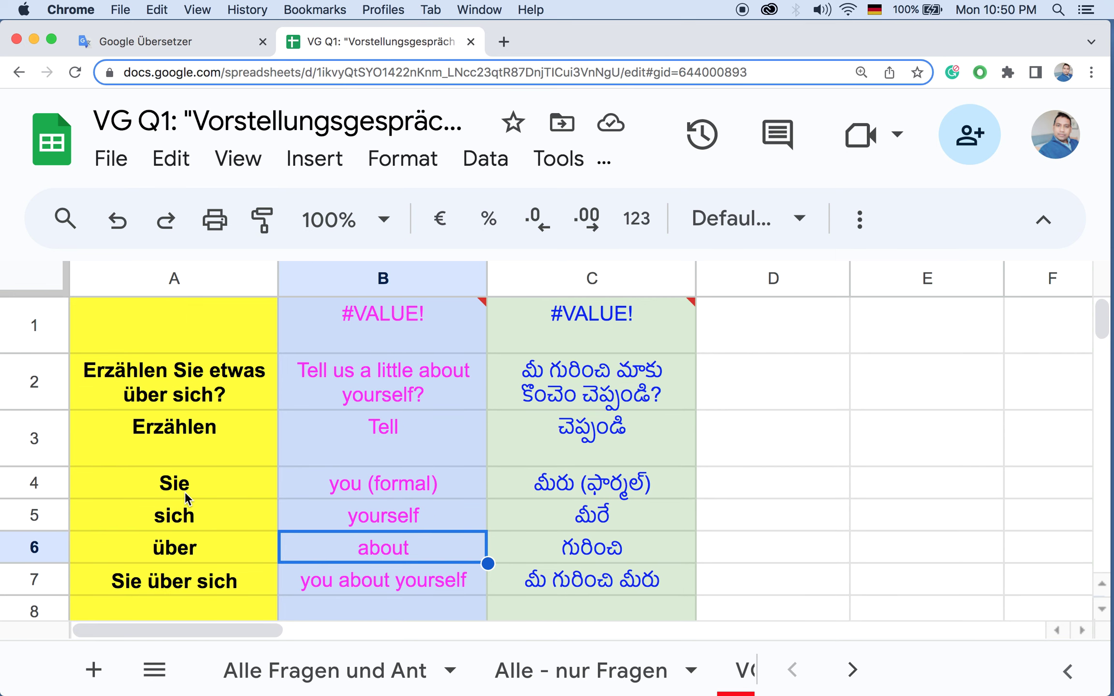
{"action": "scroll", "coordinate": [191, 548], "scroll_direction": "down", "scroll_amount": 2}
{"action": "scroll", "coordinate": [191, 548], "scroll_direction": "up", "scroll_amount": 2}
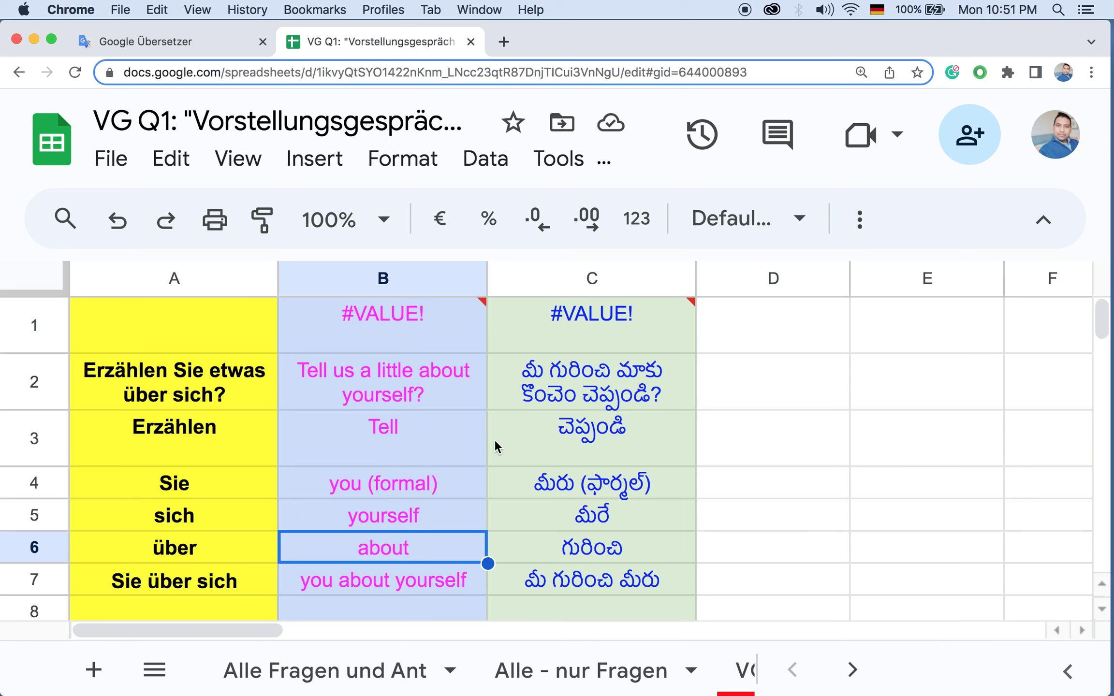
Step: Clear the #VALUE! error formulas from cells B1 and C1
{"action": "left_click", "coordinate": [382, 314]}
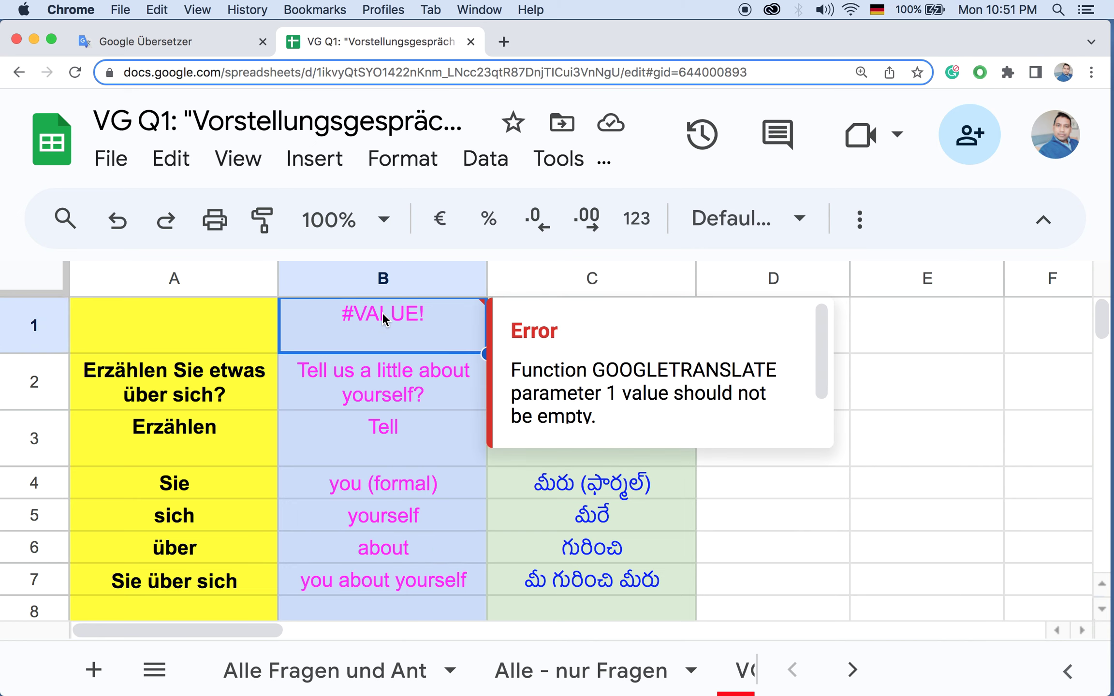
{"action": "key", "text": "BackSpace"}
{"action": "left_click", "coordinate": [945, 461]}
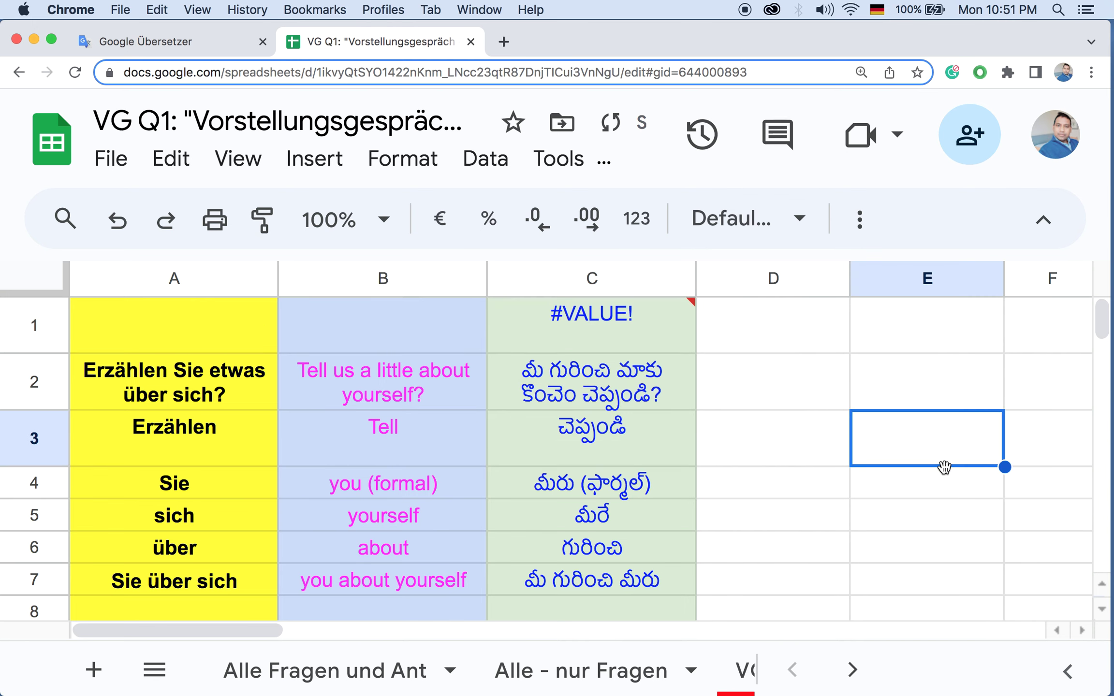
{"action": "key", "text": "Up"}
{"action": "key", "text": "Up"}
{"action": "key", "text": "Left"}
{"action": "key", "text": "Left"}
{"action": "key", "text": "BackSpace"}
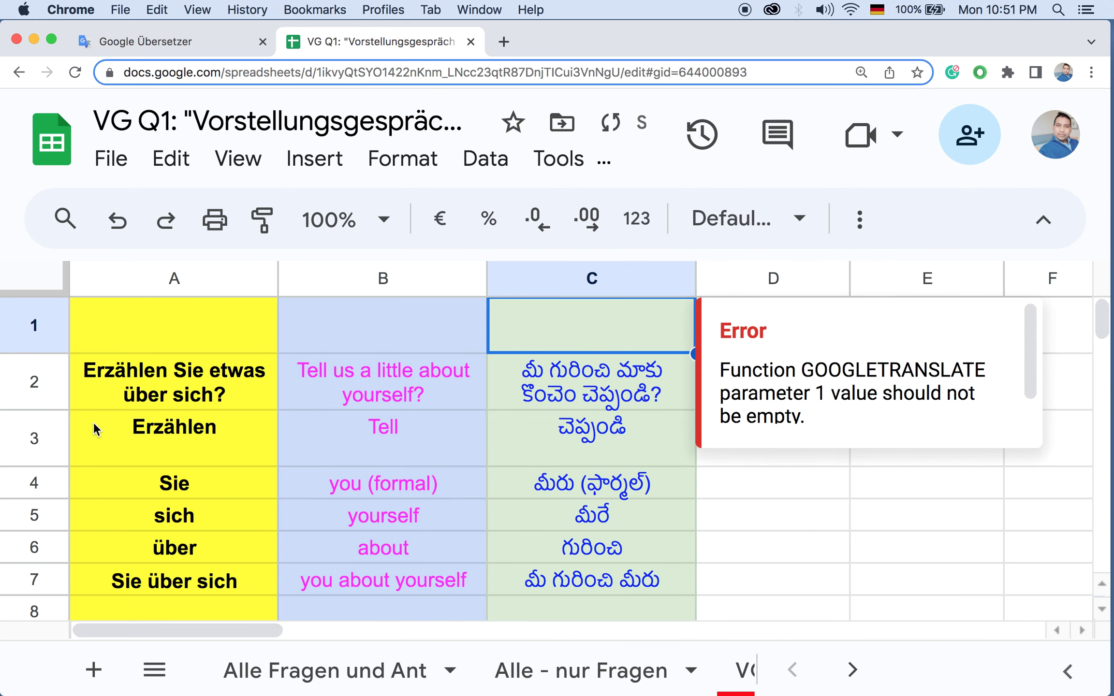
Step: Examine the word "Bio" in row 9 along with its English and Telugu translations
{"action": "scroll", "coordinate": [94, 421], "scroll_direction": "down", "scroll_amount": 5}
{"action": "left_click", "coordinate": [147, 407]}
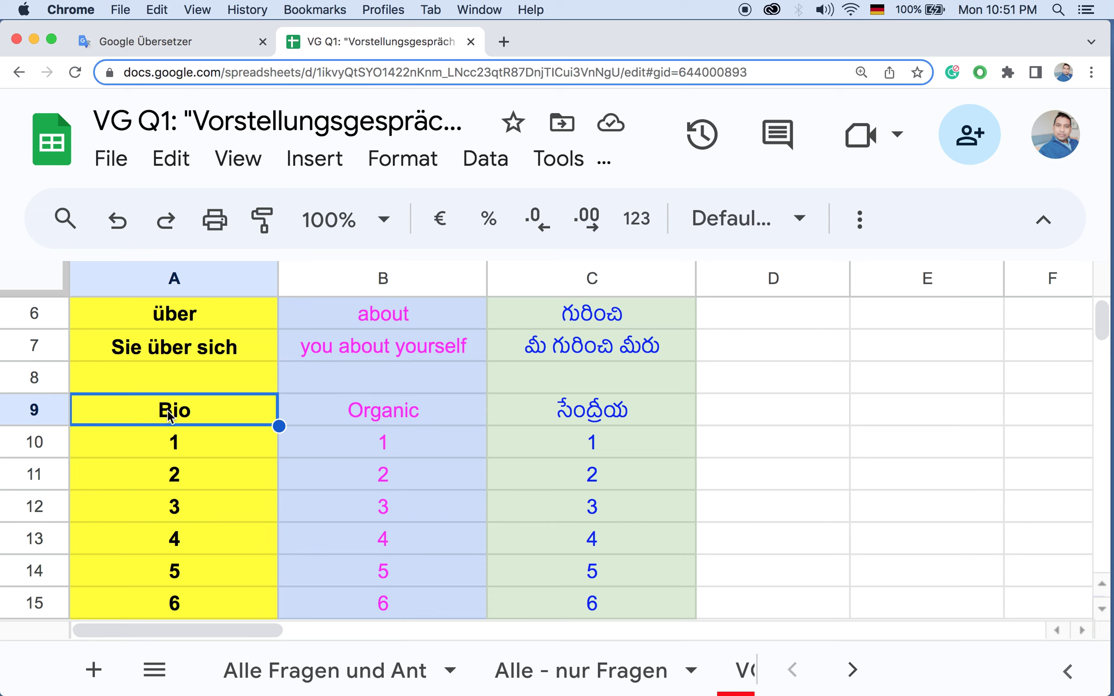
{"action": "left_click", "coordinate": [414, 408]}
{"action": "left_click", "coordinate": [590, 410]}
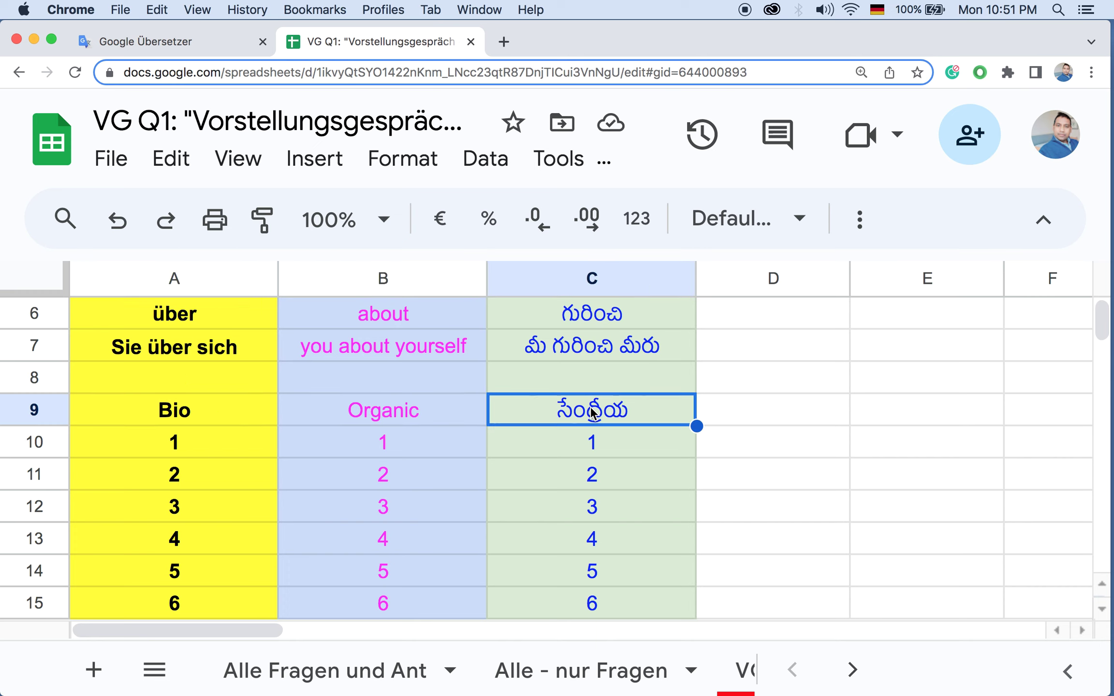
{"action": "left_click", "coordinate": [182, 410]}
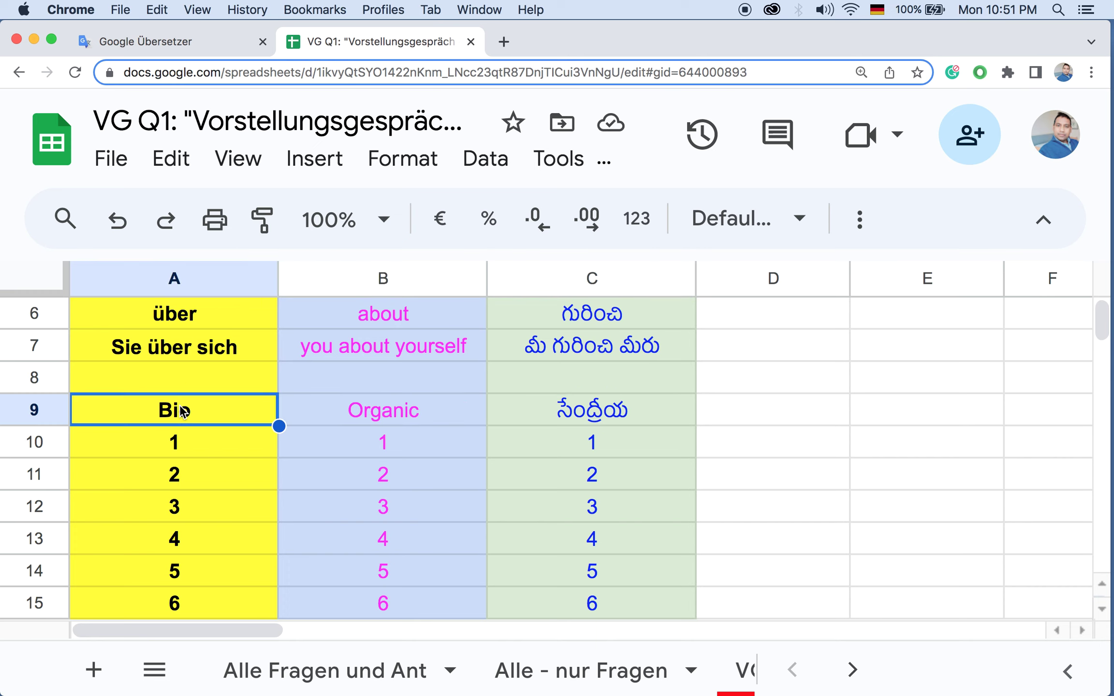
Step: Replace the placeholder numbers in the German column with "Leben" in cell A10 and "Mittel" in cell A11
{"action": "left_click", "coordinate": [173, 452]}
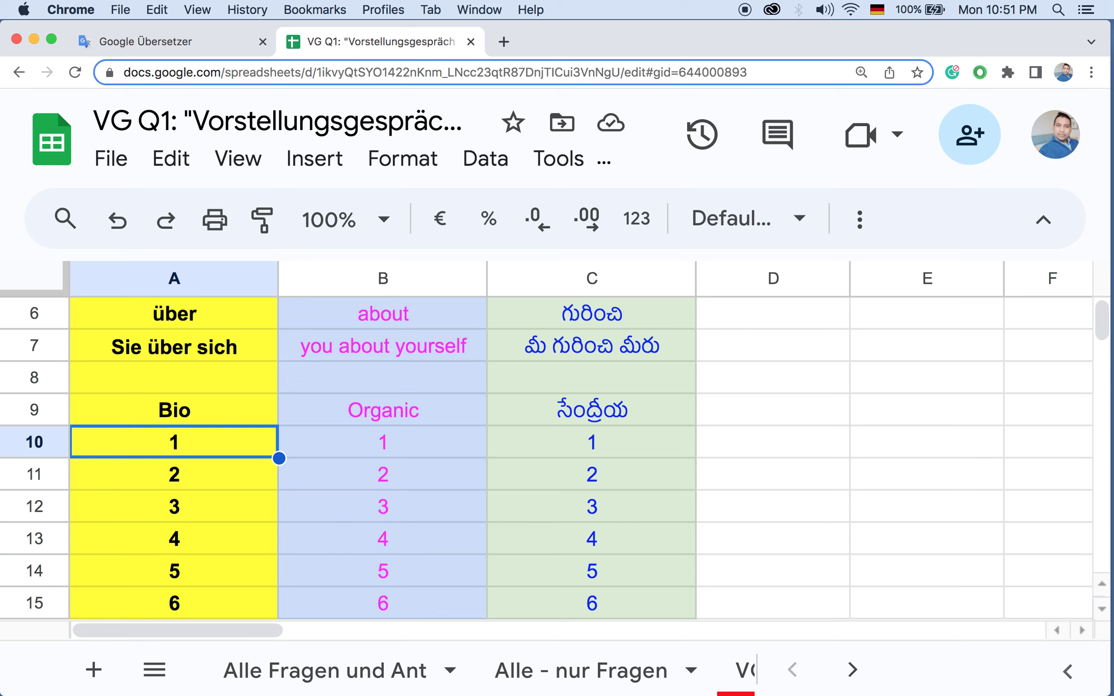
{"action": "type", "text": "Leben"}
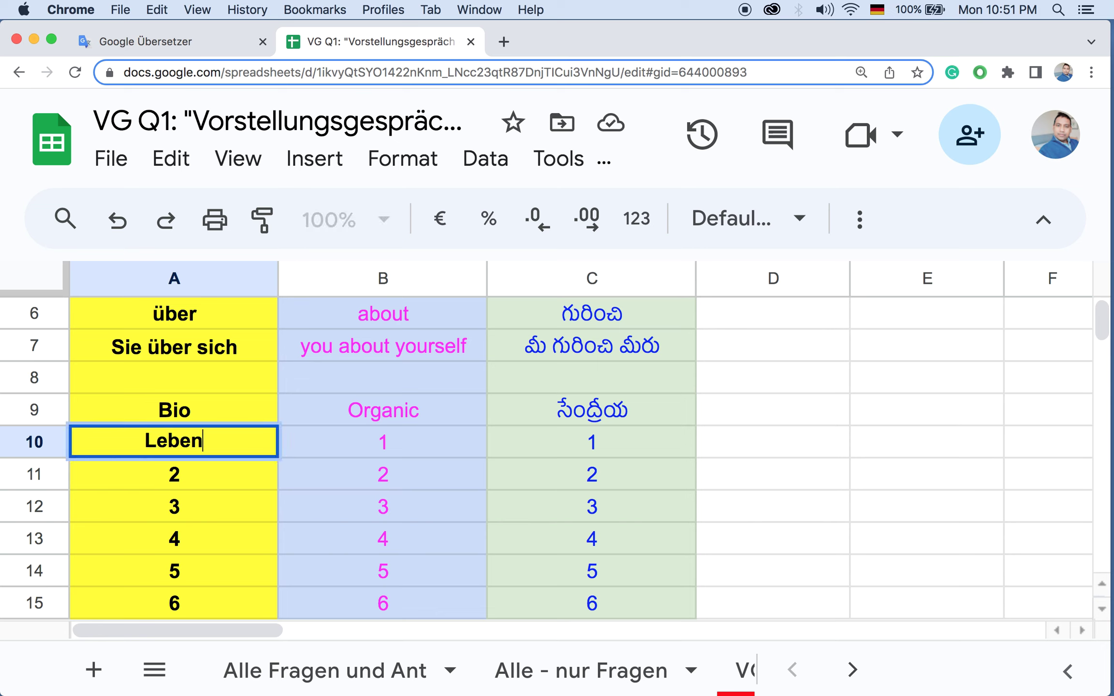
{"action": "left_click", "coordinate": [177, 476]}
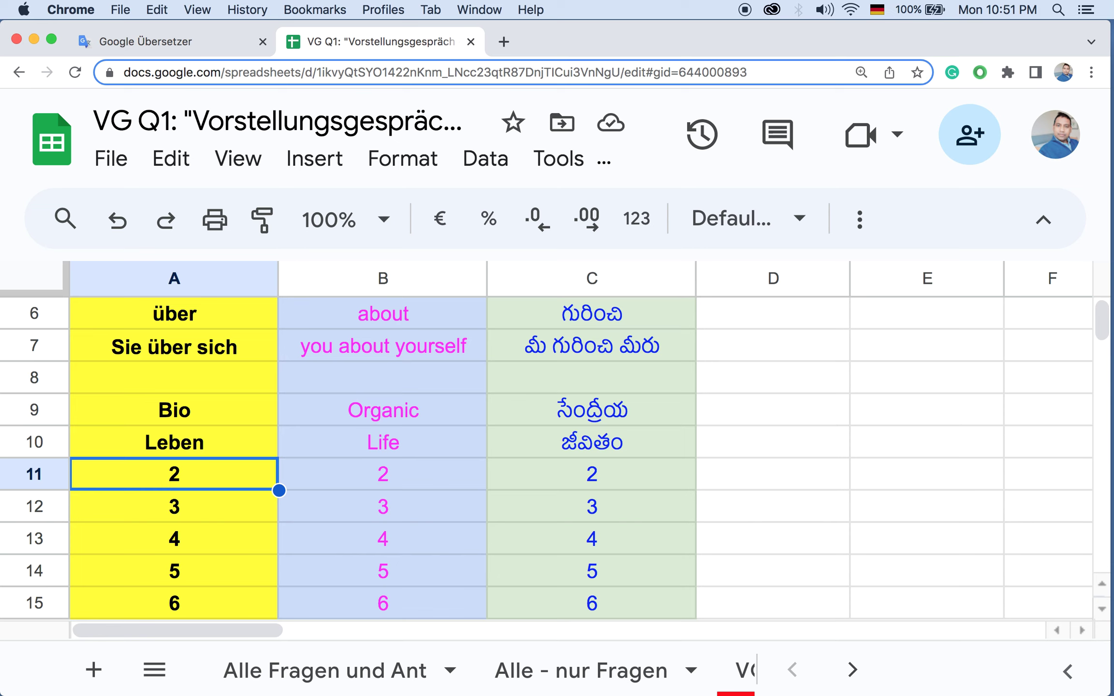
{"action": "type", "text": "mi"}
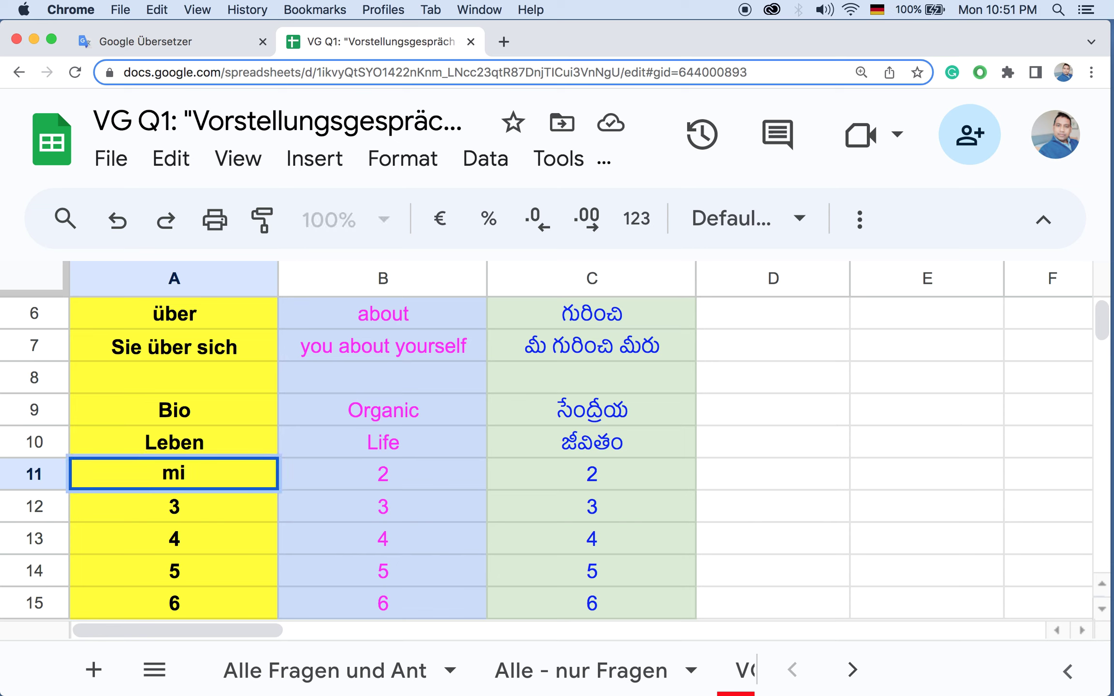
{"action": "key", "text": "BackSpace"}
{"action": "key", "text": "BackSpace"}
{"action": "type", "text": "M"}
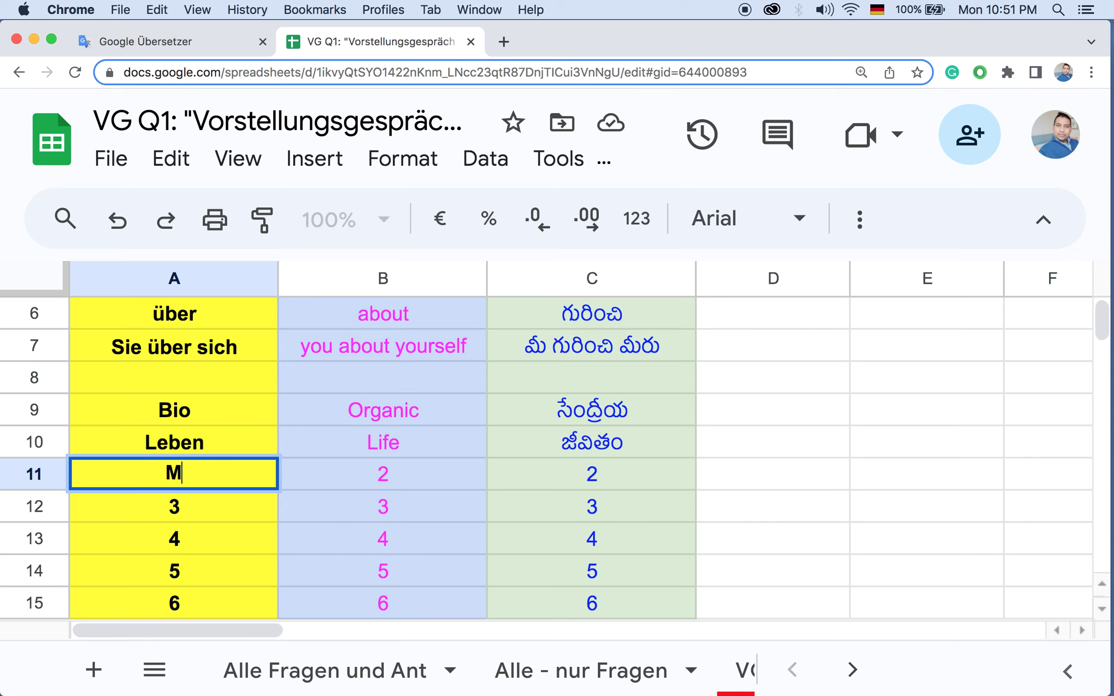
{"action": "type", "text": "ittel"}
{"action": "key", "text": "Return"}
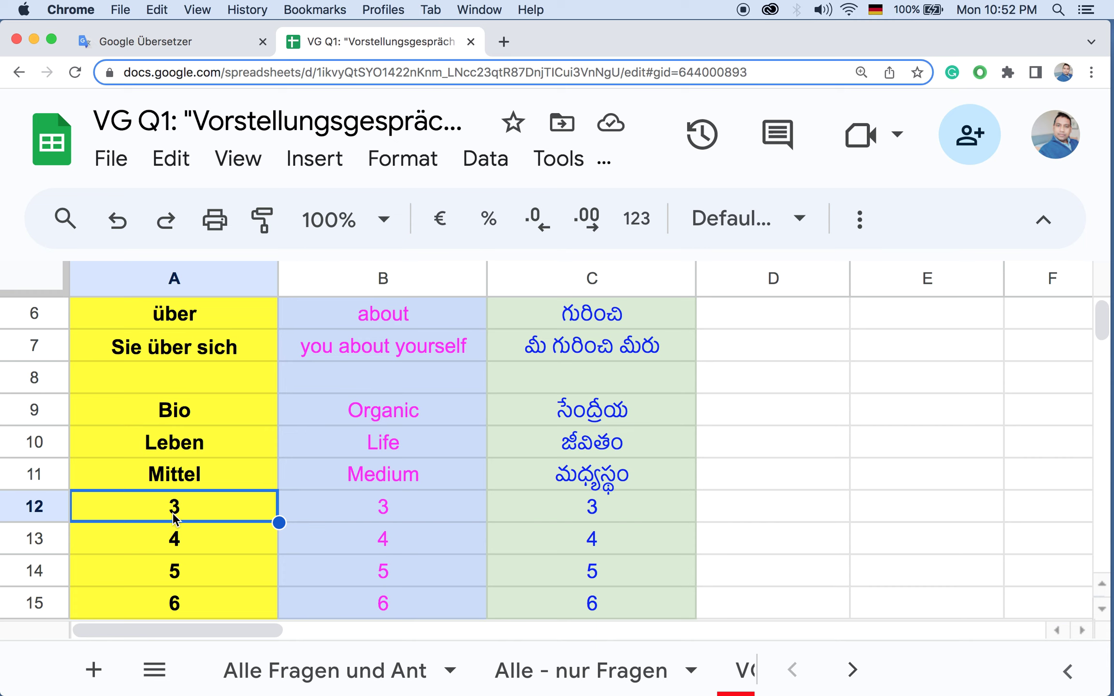
Step: Enter "Leben s Mittel" in cell A12 of the German column
{"action": "type", "text": "Le"}
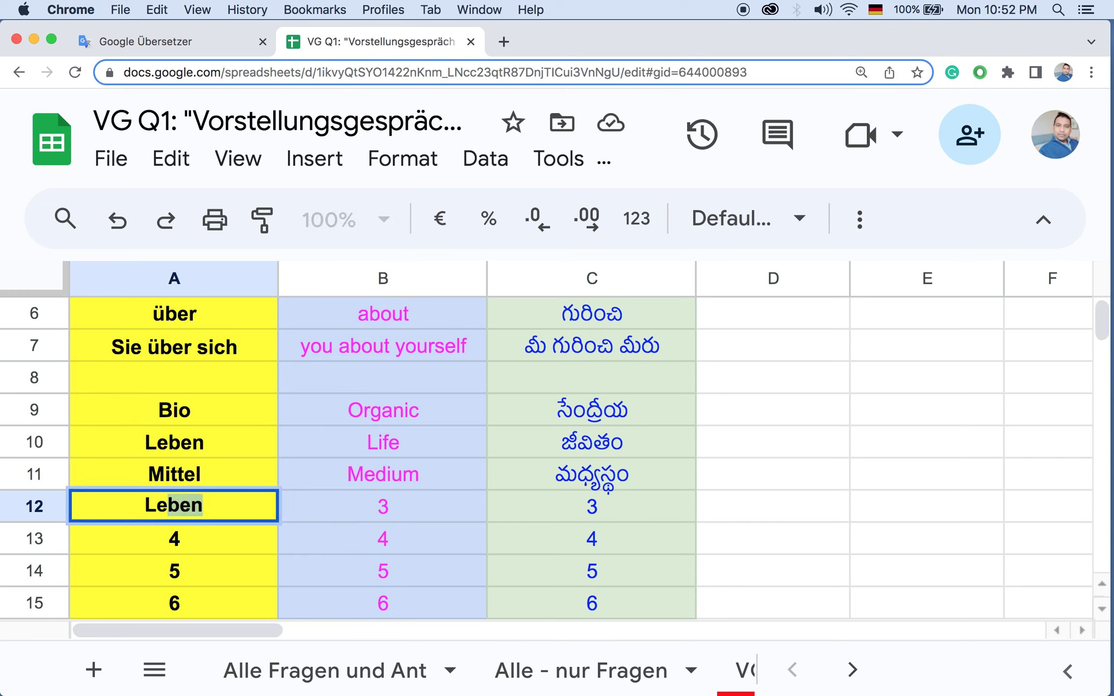
{"action": "key", "text": "Tab"}
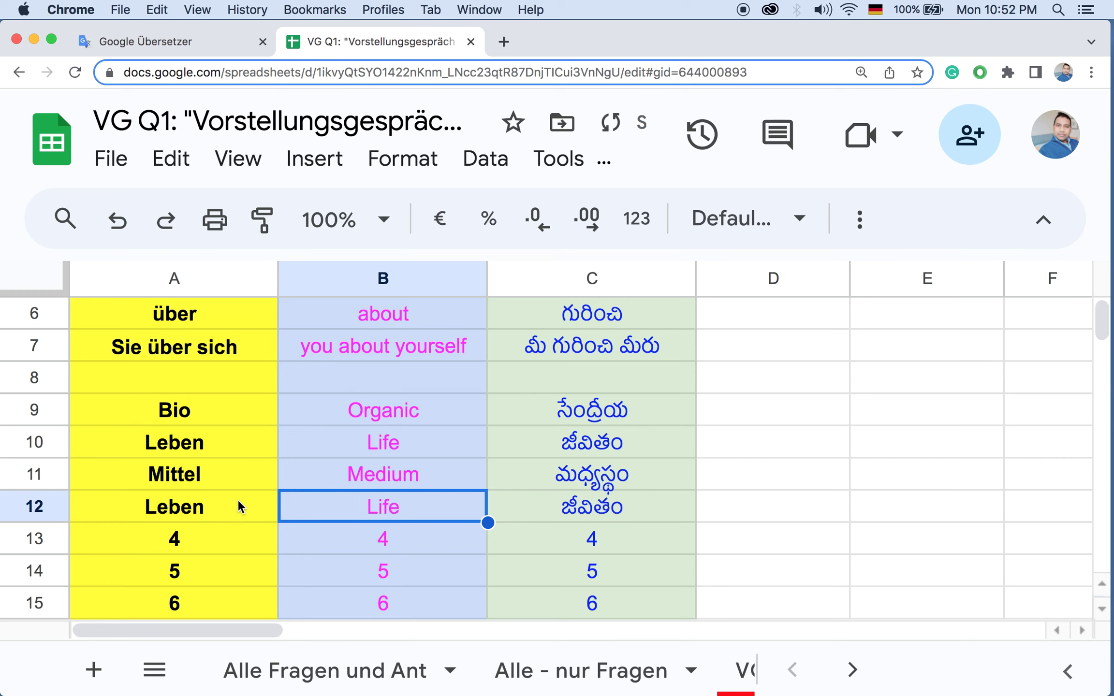
{"action": "left_click", "coordinate": [205, 506]}
{"action": "double_click", "coordinate": [204, 506]}
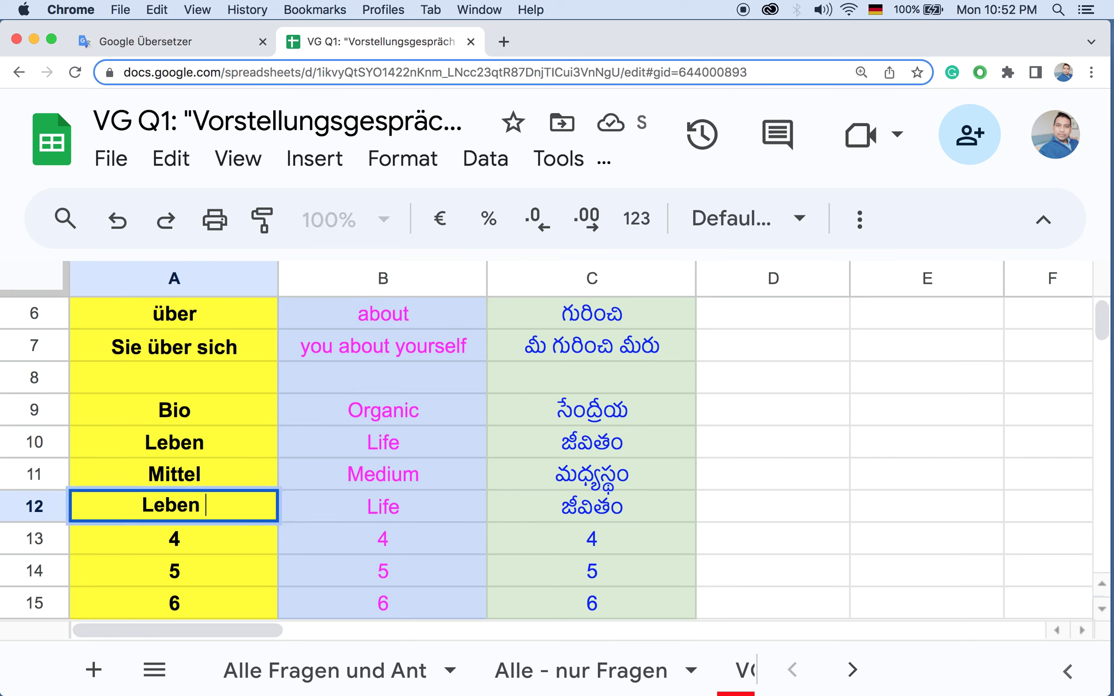
{"action": "type", "text": "s"}
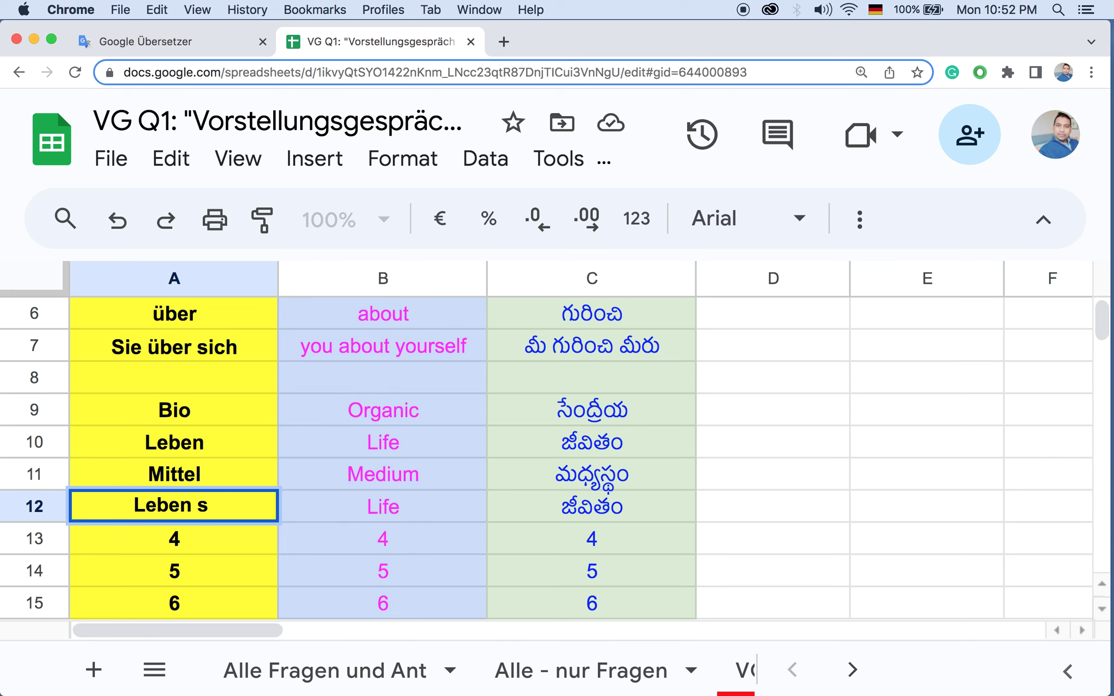
{"action": "type", "text": " Mittel"}
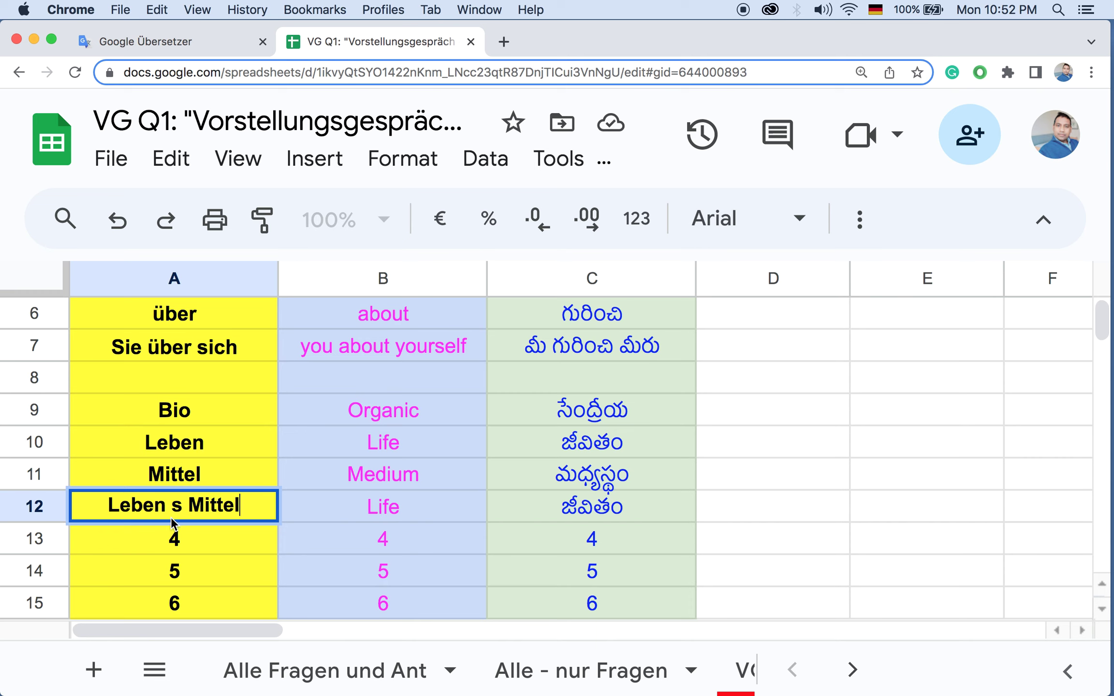
{"action": "key", "text": "Return"}
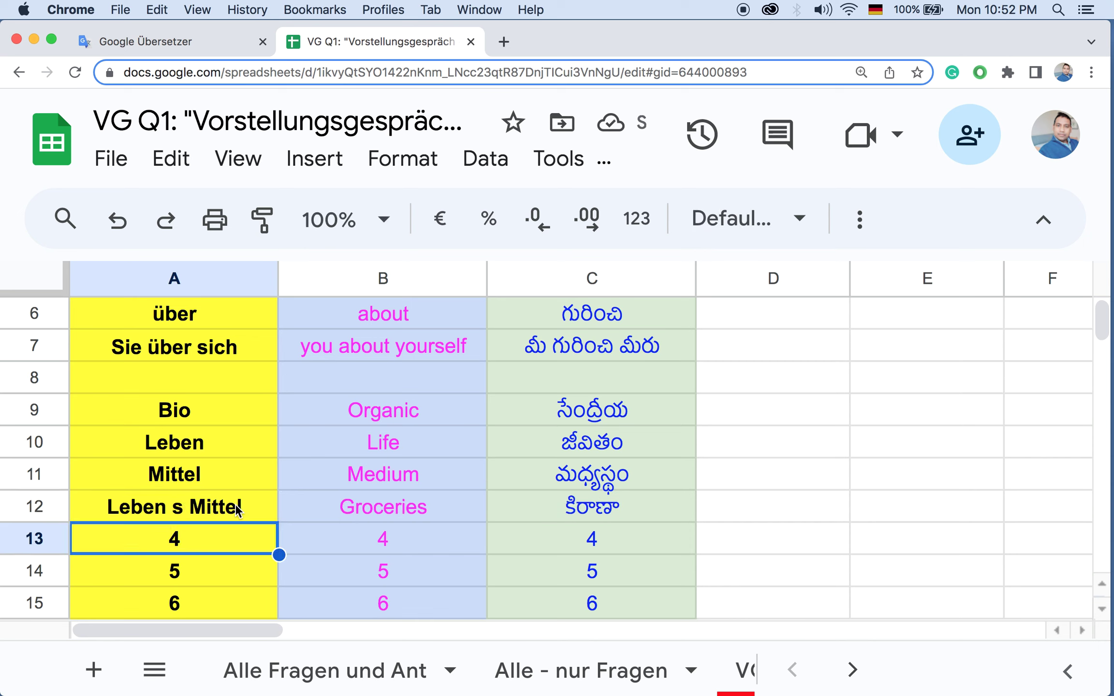
Step: Copy cell A12 into cell A13 and edit the copy into the single word "Lebensmittel"
{"action": "left_click", "coordinate": [194, 513]}
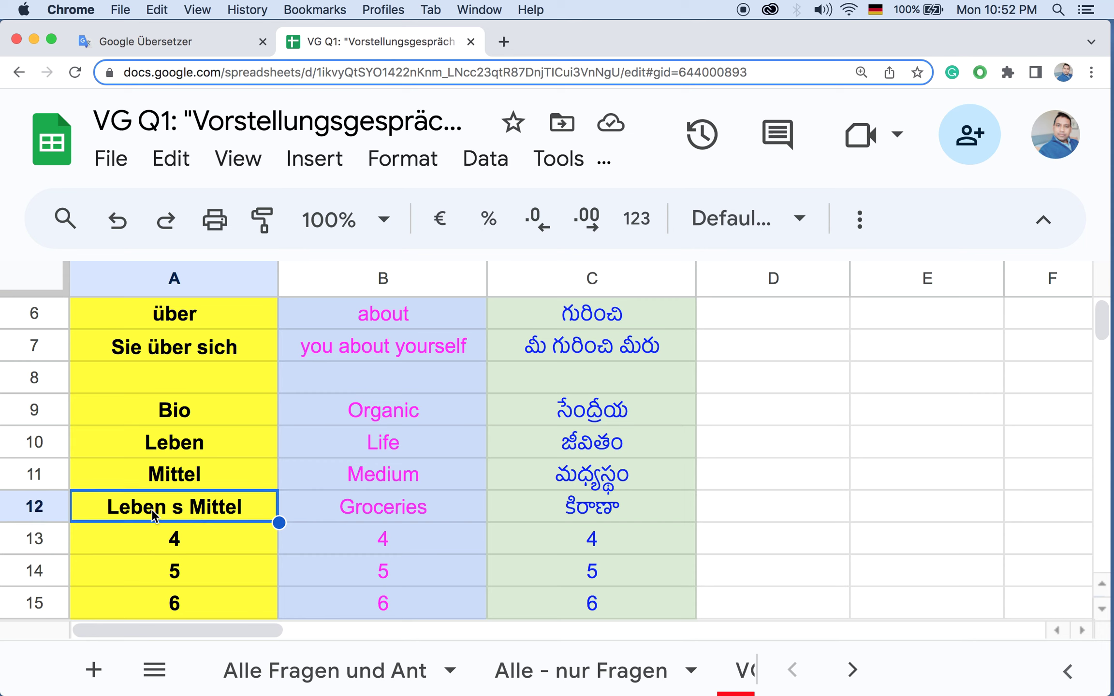
{"action": "key", "text": "super+c"}
{"action": "left_click", "coordinate": [135, 535]}
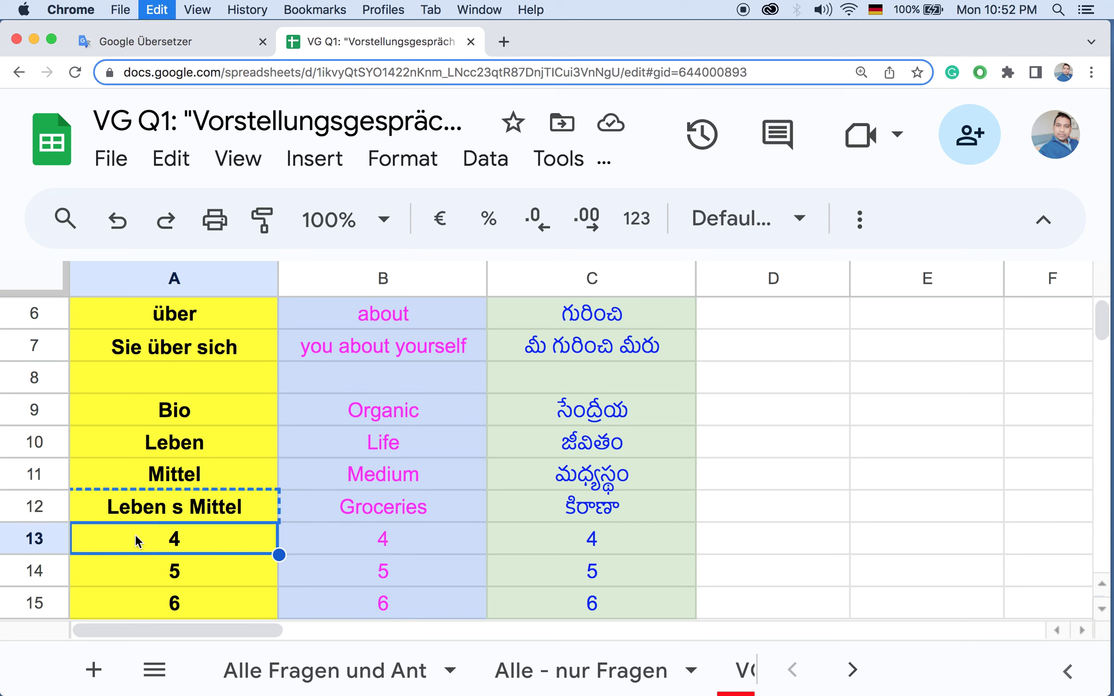
{"action": "key", "text": "super+v"}
{"action": "double_click", "coordinate": [159, 538]}
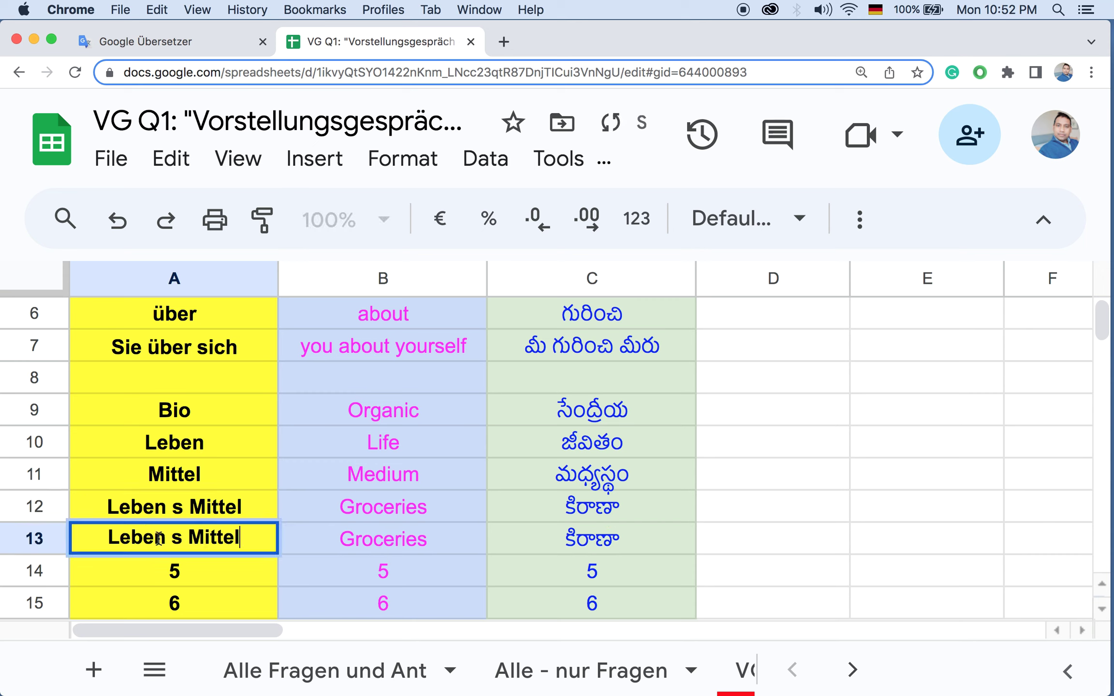
{"action": "left_click", "coordinate": [202, 538]}
{"action": "key", "text": "BackSpace"}
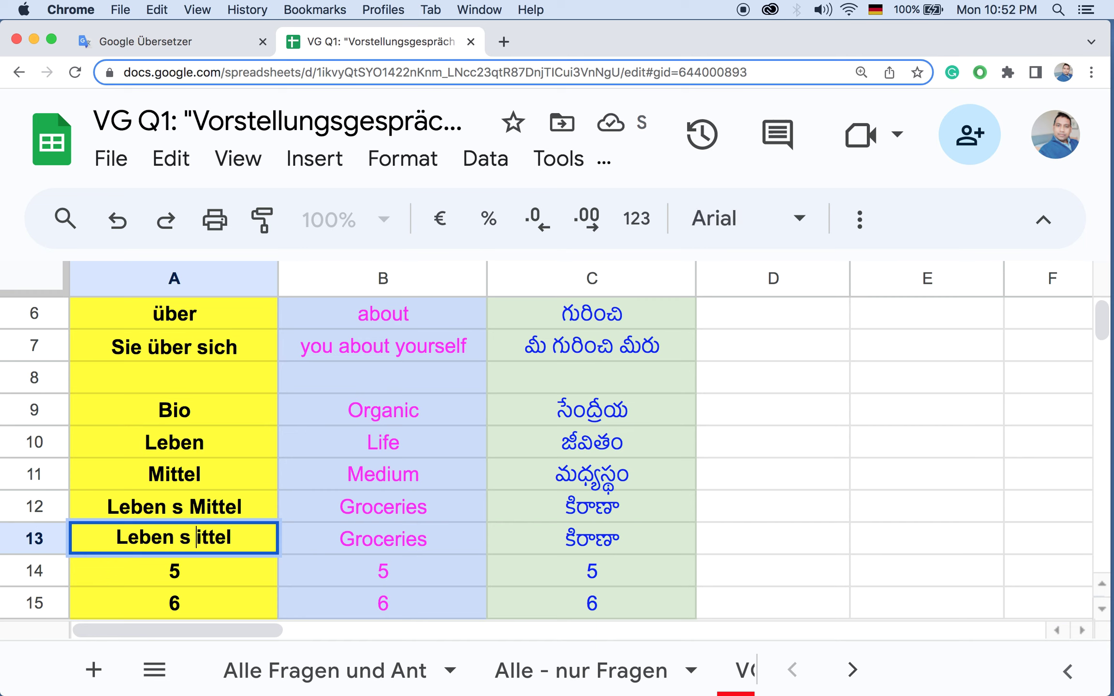
{"action": "key", "text": "BackSpace"}
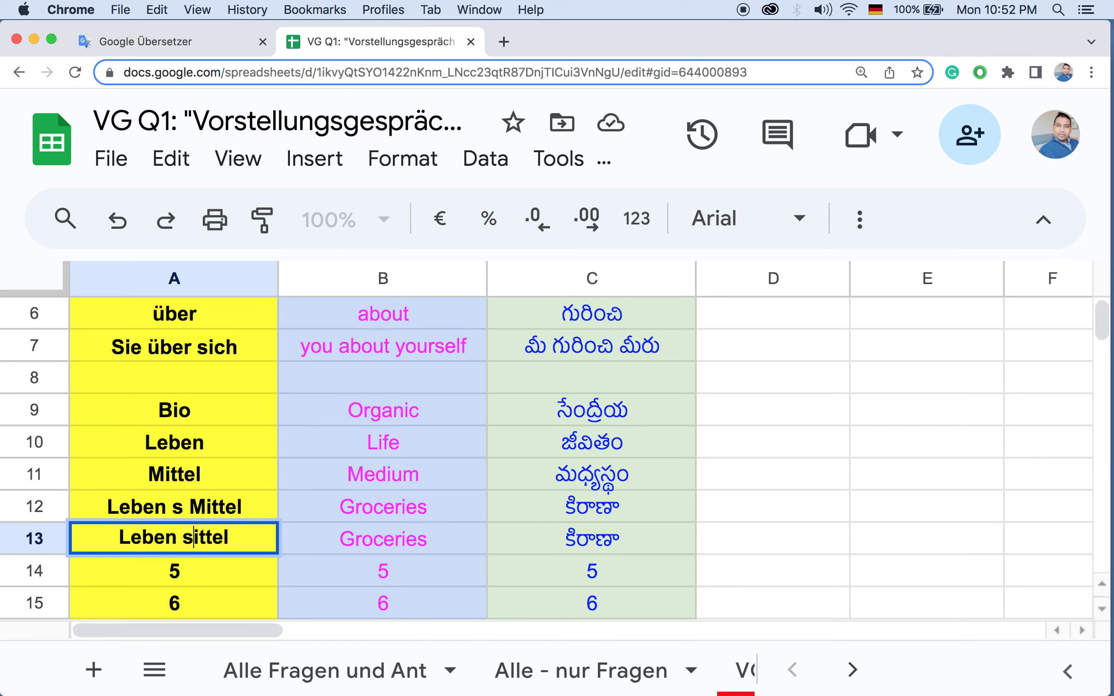
{"action": "type", "text": "m"}
{"action": "key", "text": "Left"}
{"action": "key", "text": "Left"}
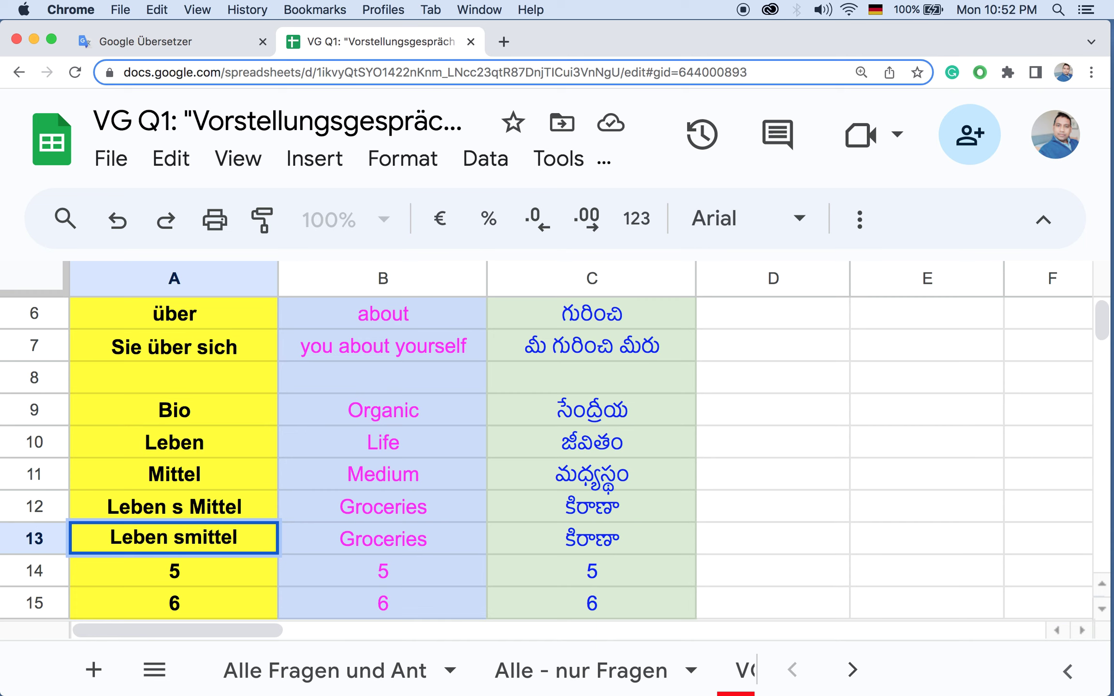
{"action": "key", "text": "BackSpace"}
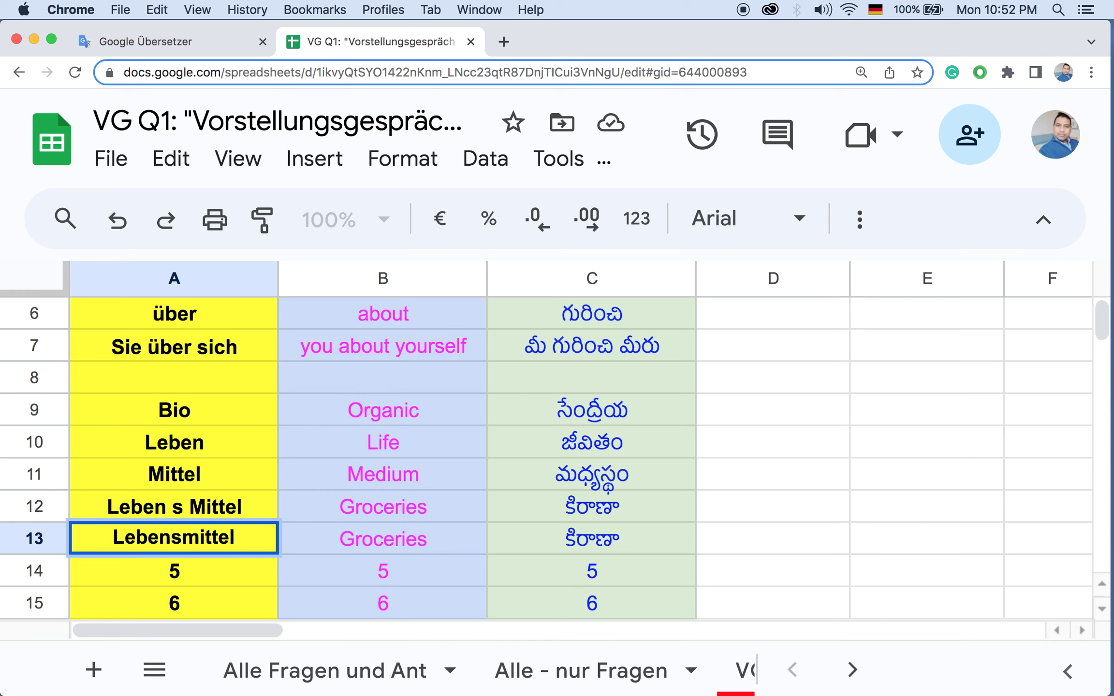
Step: Enter "Bio" in cell A14 of the German column
{"action": "left_click", "coordinate": [203, 568]}
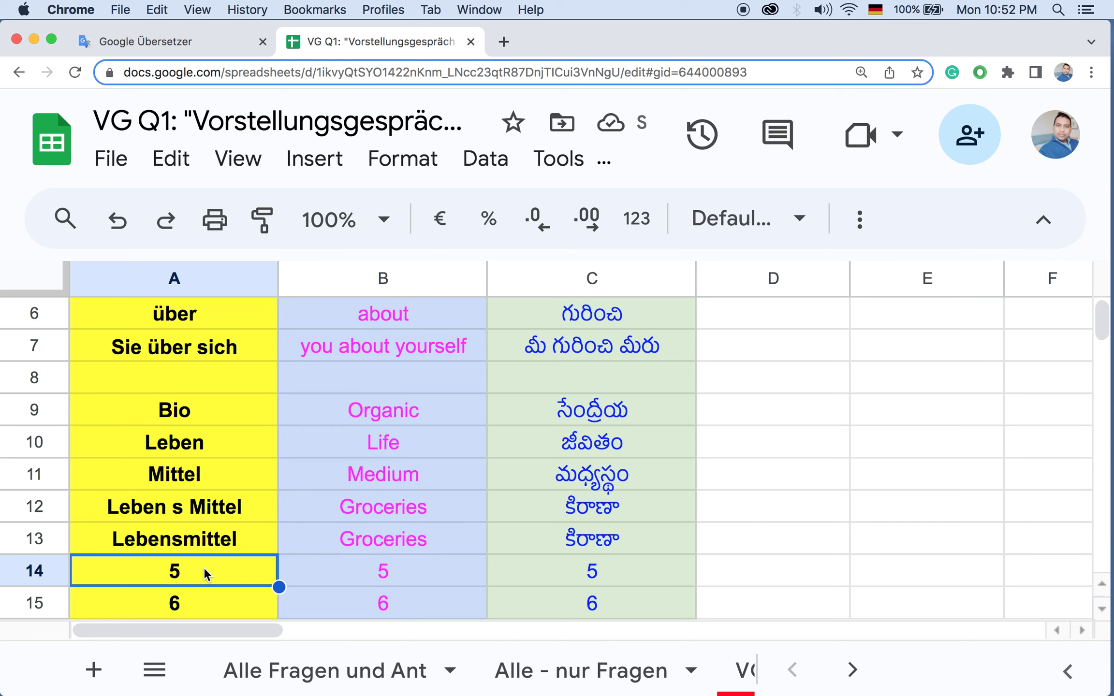
{"action": "type", "text": "B"}
{"action": "key", "text": "Tab"}
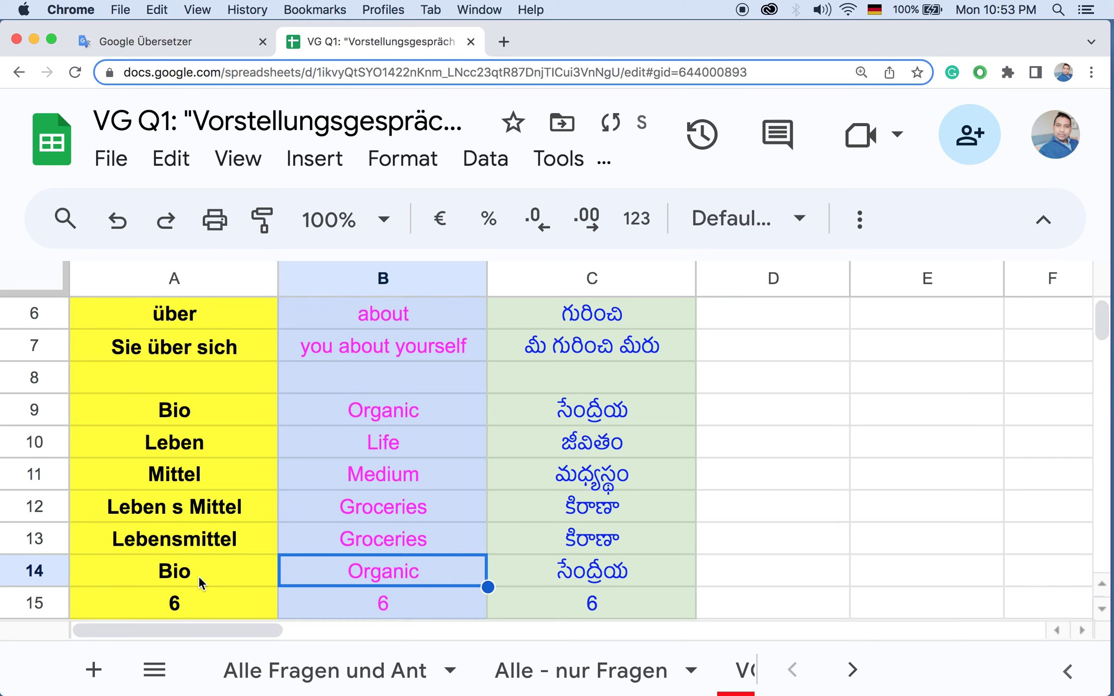
Step: Append a copy of "Lebensmittel" from cell A13 to "Bio" in cell A14, hyphenated as "Bio-Lebensmittel"
{"action": "left_click", "coordinate": [261, 577]}
{"action": "left_click", "coordinate": [159, 544]}
{"action": "double_click", "coordinate": [150, 534]}
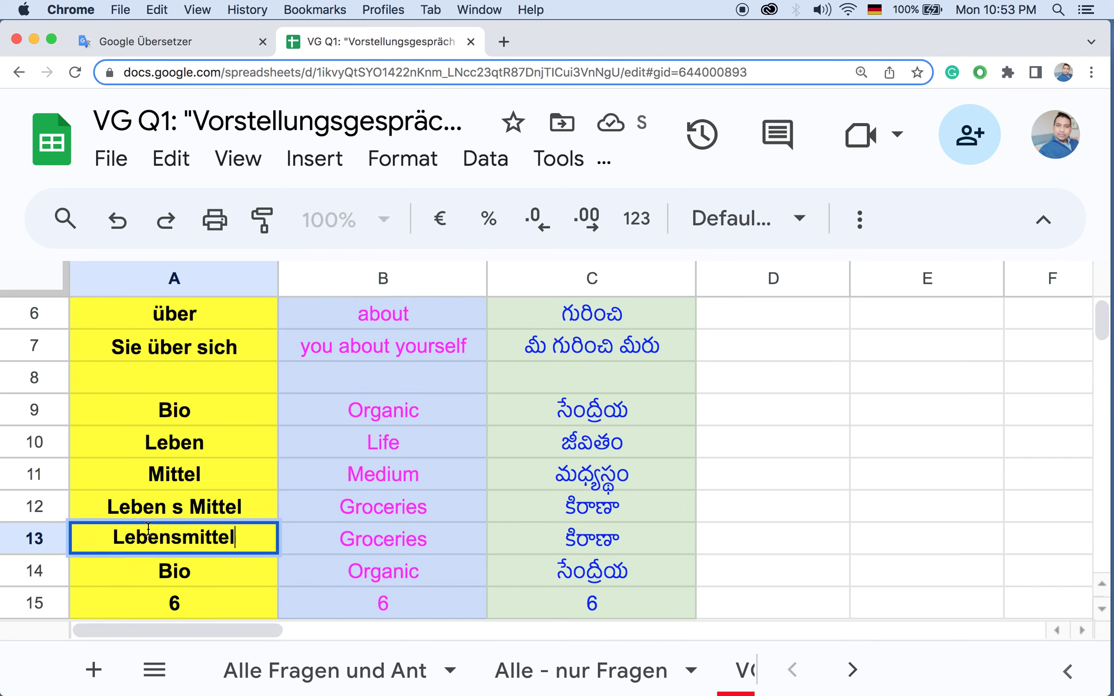
{"action": "double_click", "coordinate": [148, 529]}
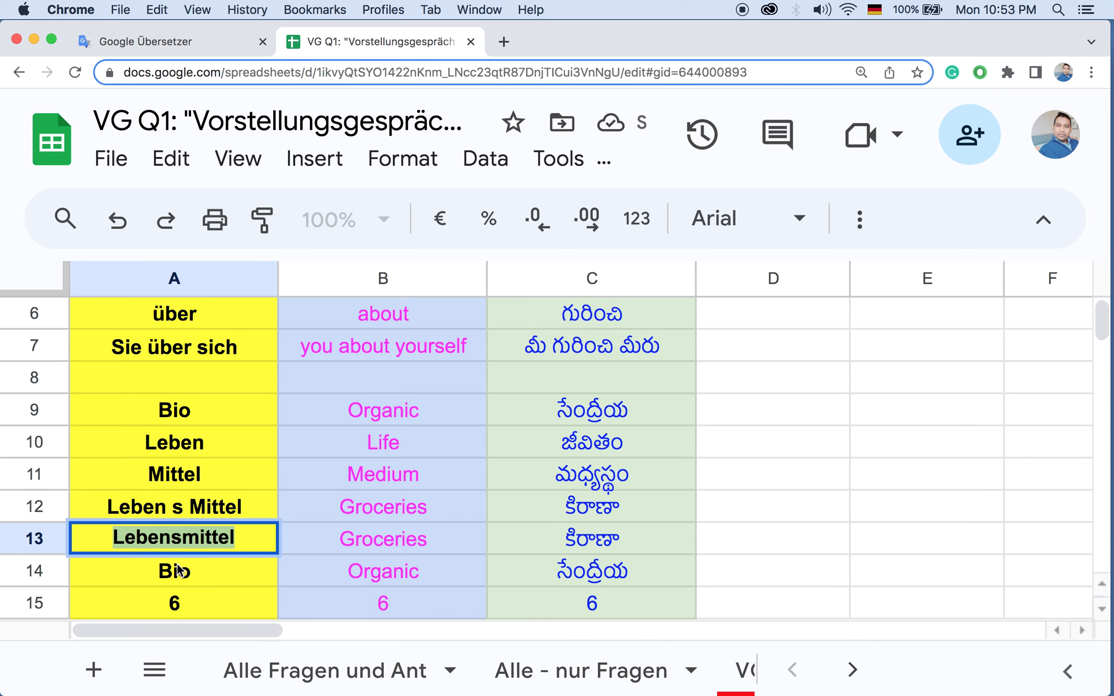
{"action": "left_click", "coordinate": [207, 575]}
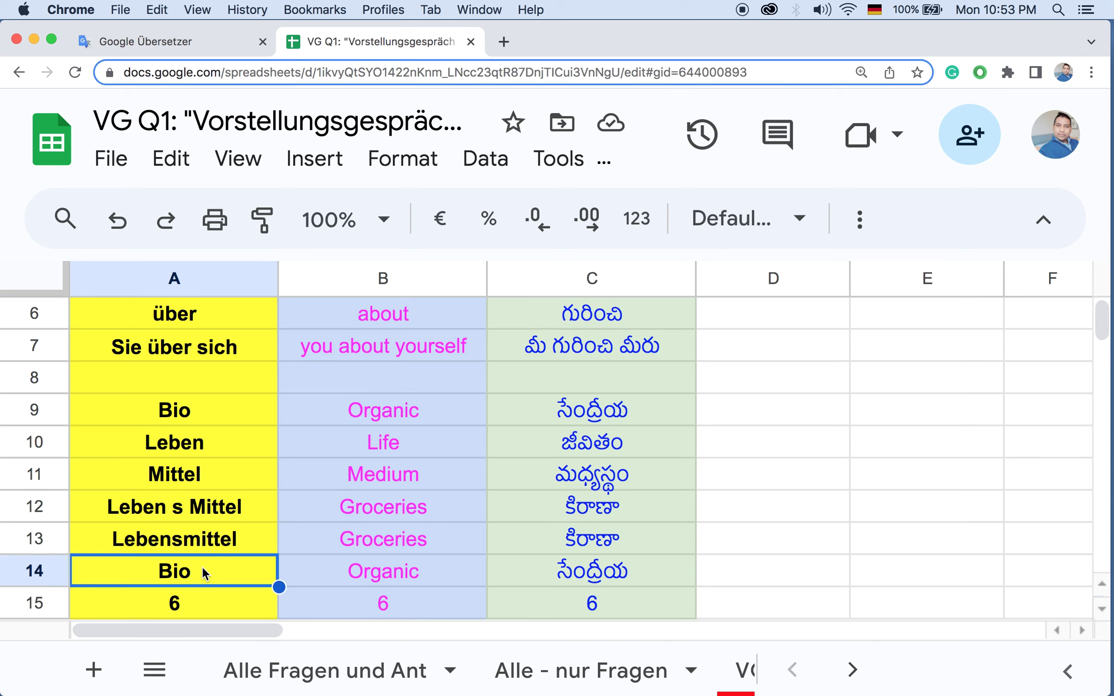
{"action": "double_click", "coordinate": [202, 567]}
{"action": "key", "text": "super+v"}
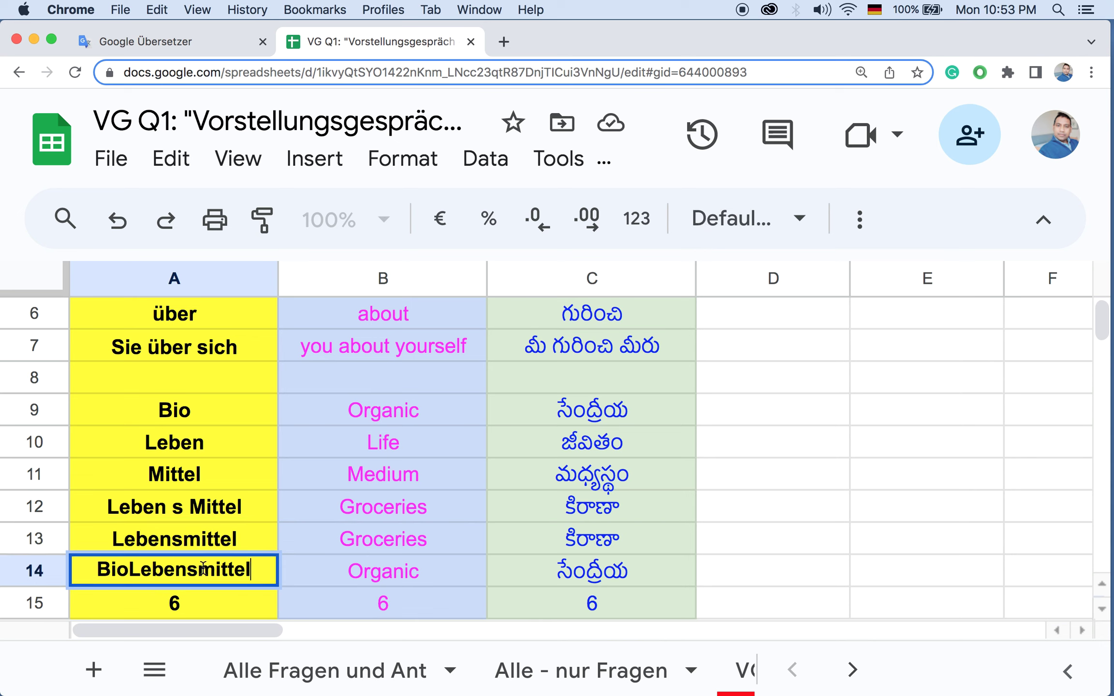
{"action": "left_click", "coordinate": [139, 570]}
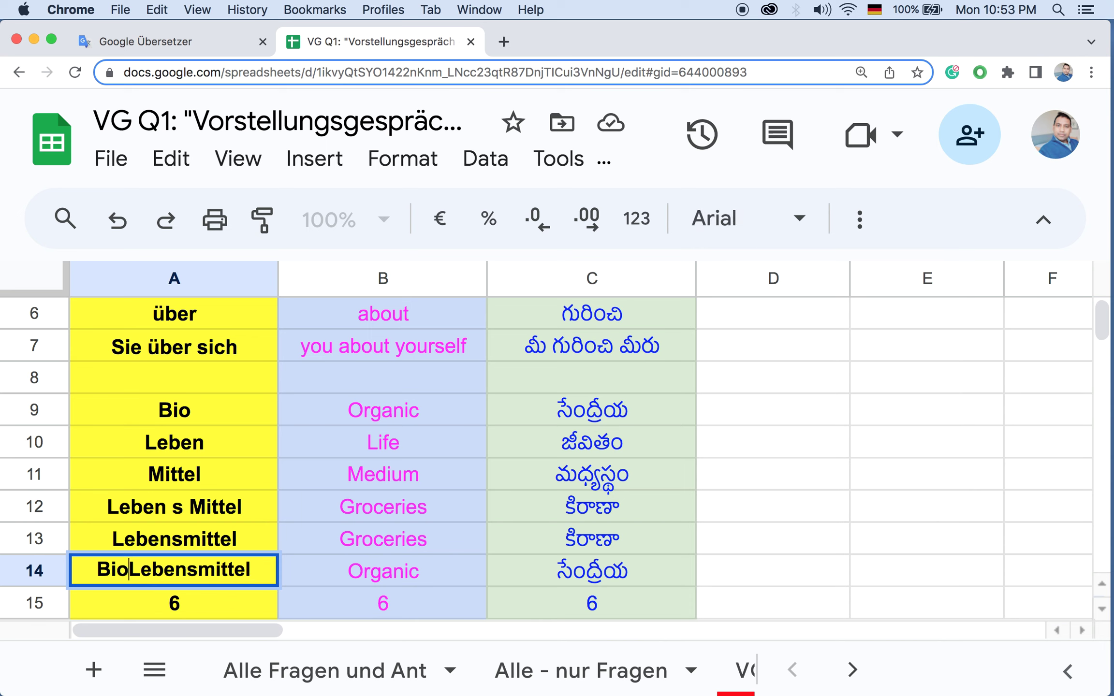
{"action": "type", "text": "-"}
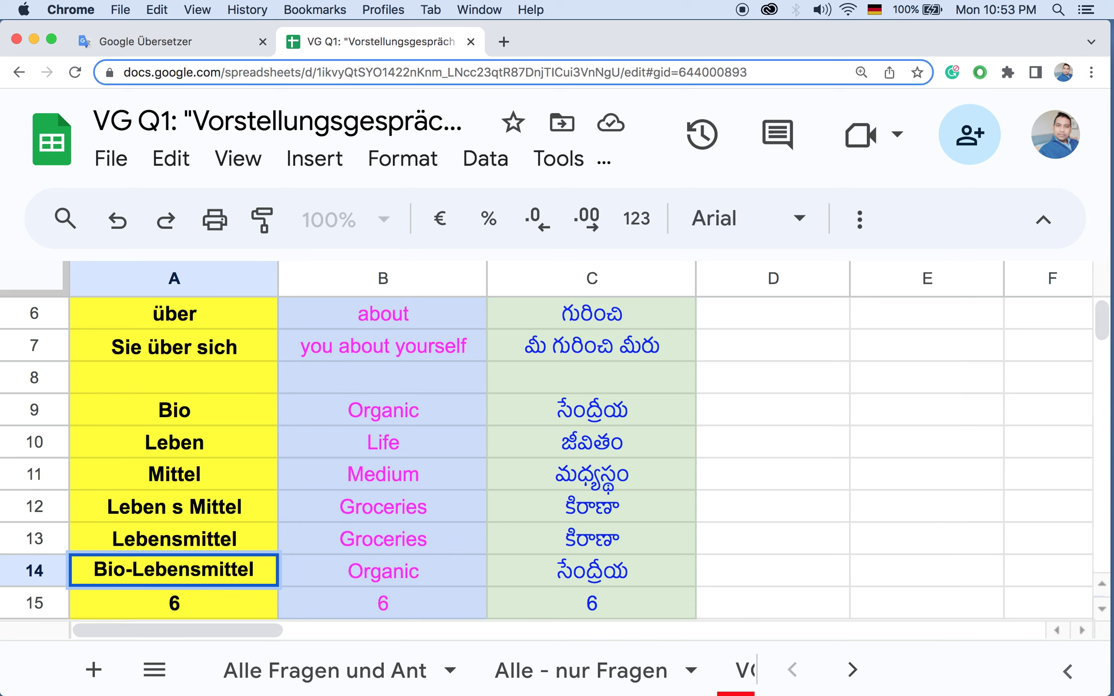
{"action": "left_click", "coordinate": [179, 606]}
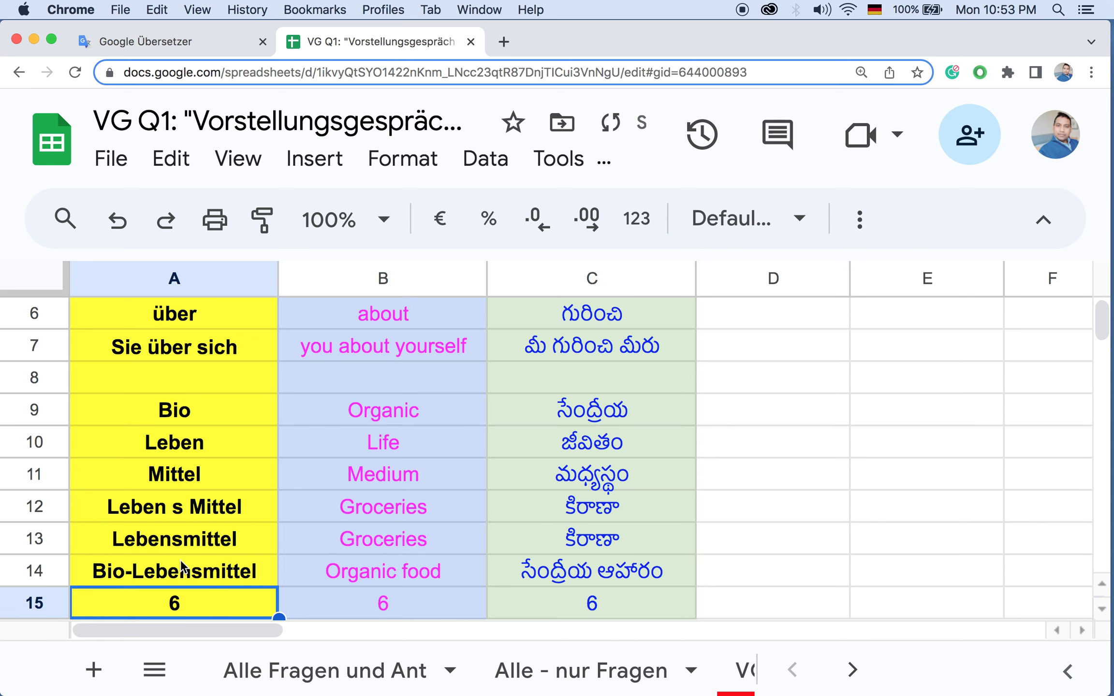
Step: Change the entry in cell A14 to the unhyphenated word "Biolebensmittel" with a lowercase l
{"action": "double_click", "coordinate": [164, 571]}
{"action": "left_click", "coordinate": [140, 573]}
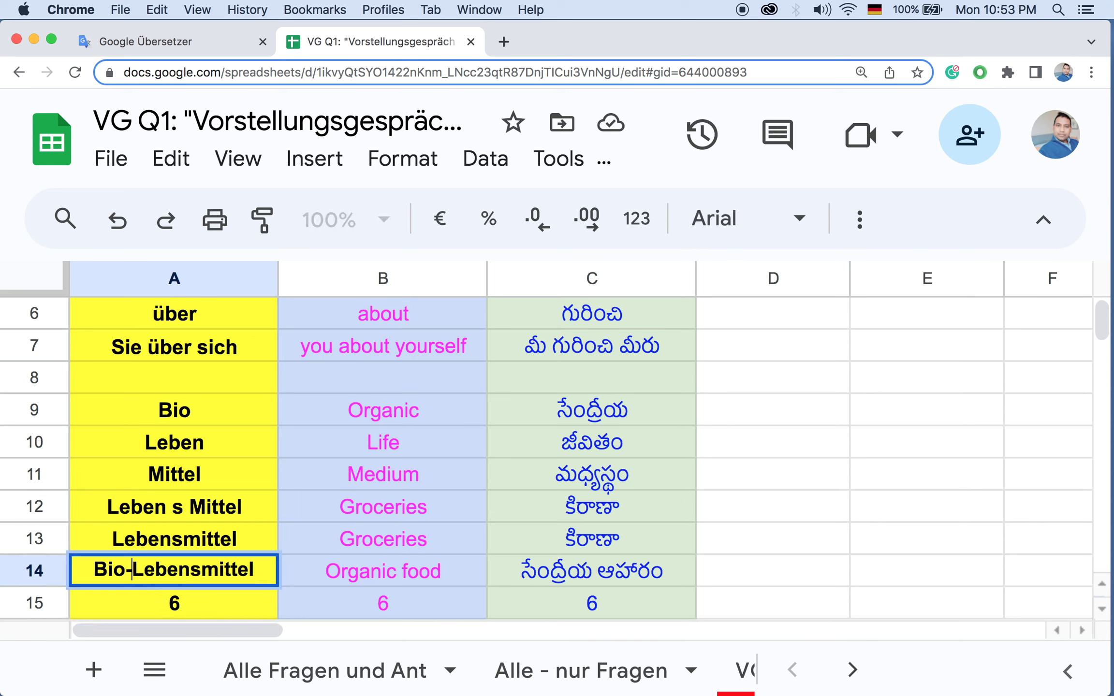
{"action": "key", "text": "Delete"}
{"action": "key", "text": "BackSpace"}
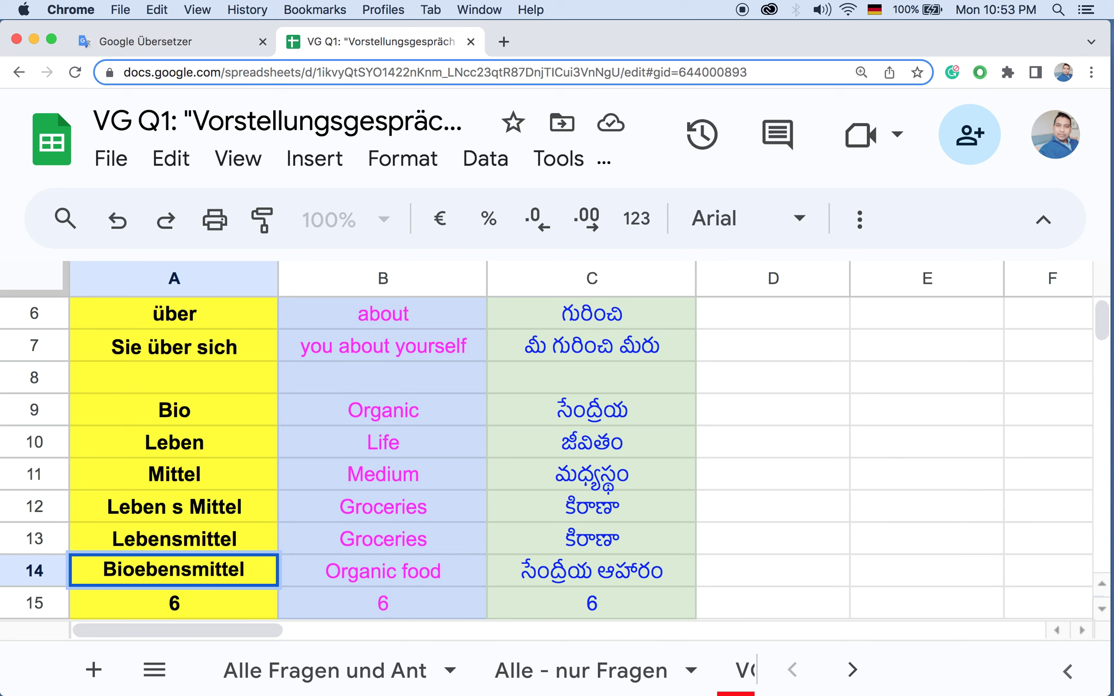
{"action": "type", "text": "l"}
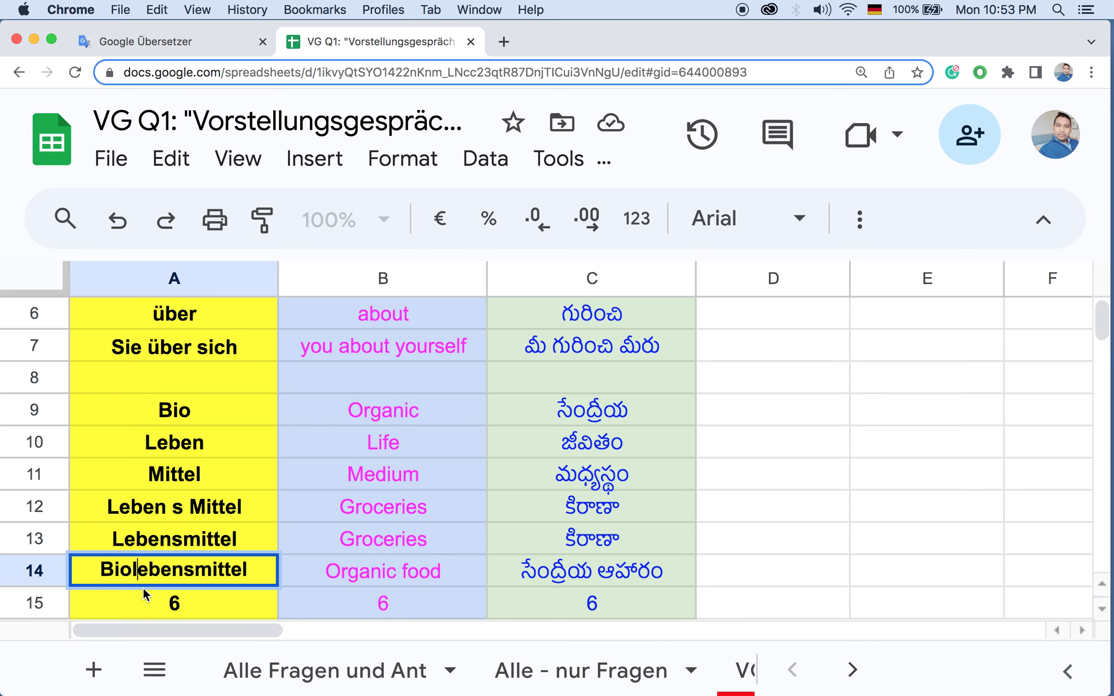
{"action": "key", "text": "Return"}
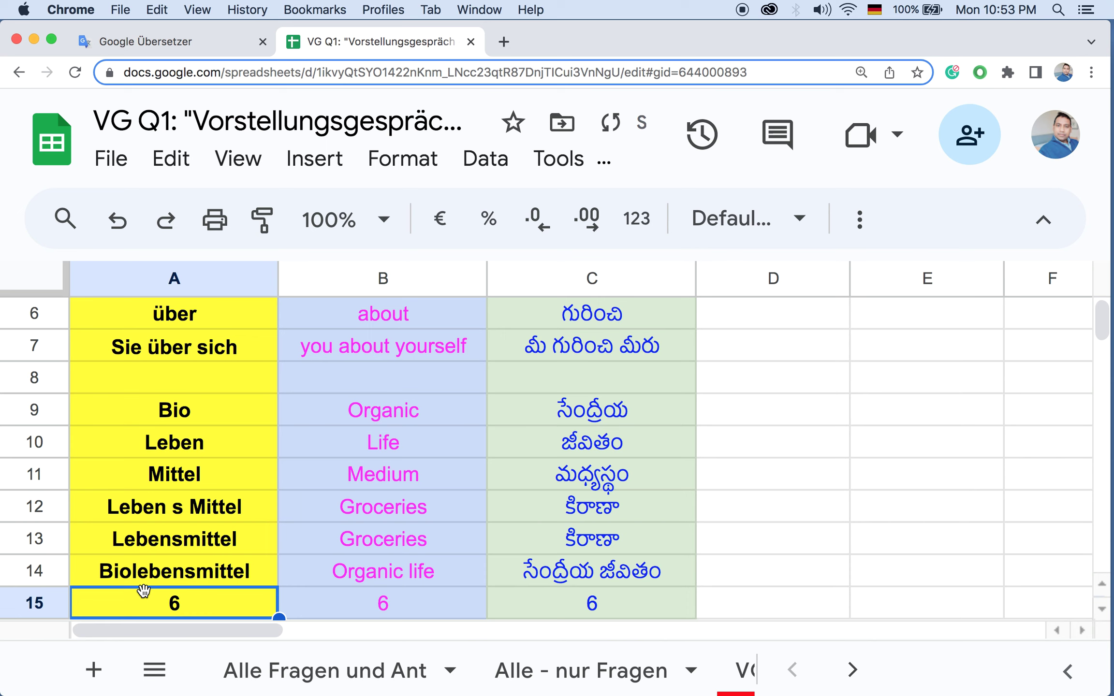
Step: Put a hyphen back into the word in cell A14, making it "Bio-lebensmittel"
{"action": "double_click", "coordinate": [137, 570]}
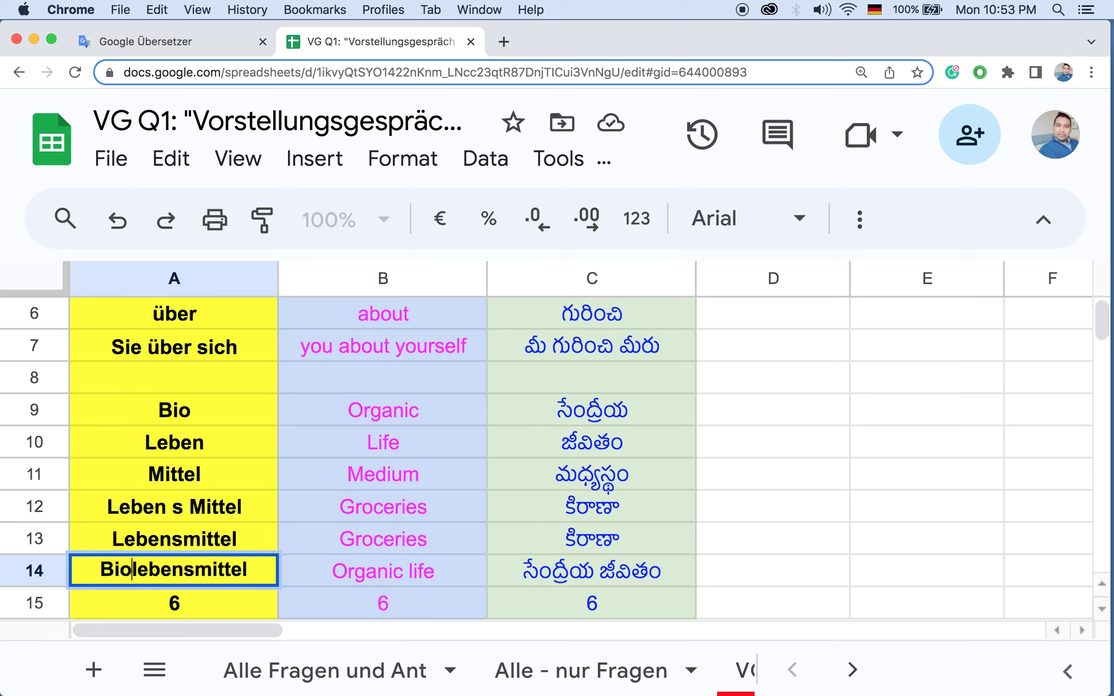
{"action": "type", "text": "-"}
{"action": "key", "text": "Delete"}
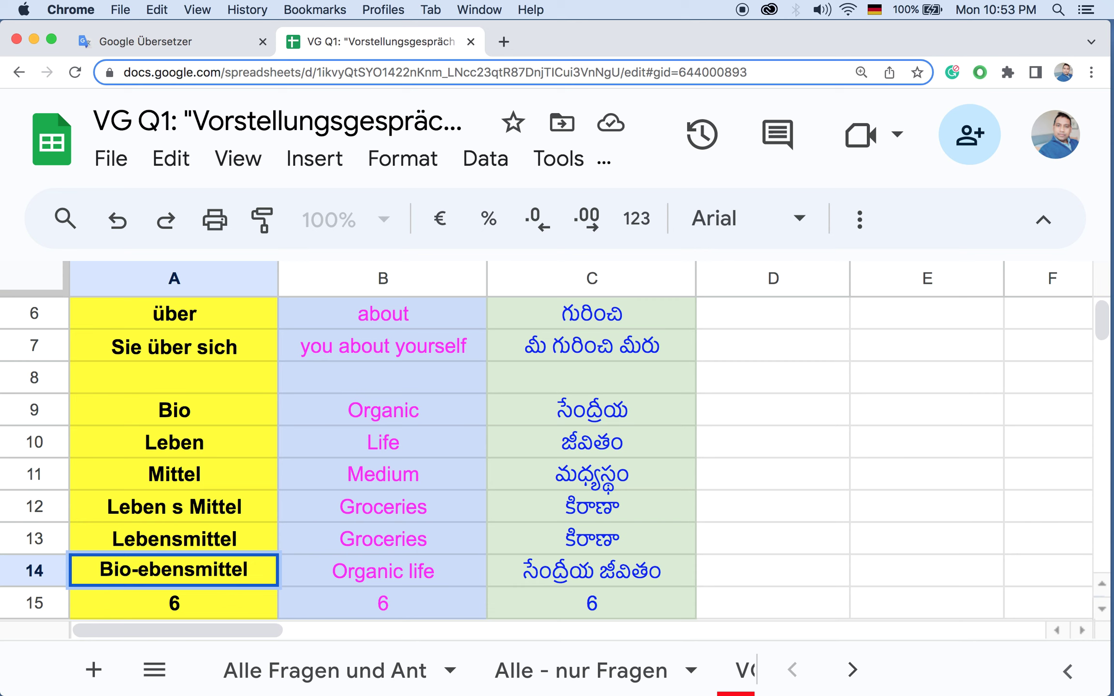
{"action": "type", "text": "l"}
{"action": "left_click", "coordinate": [163, 603]}
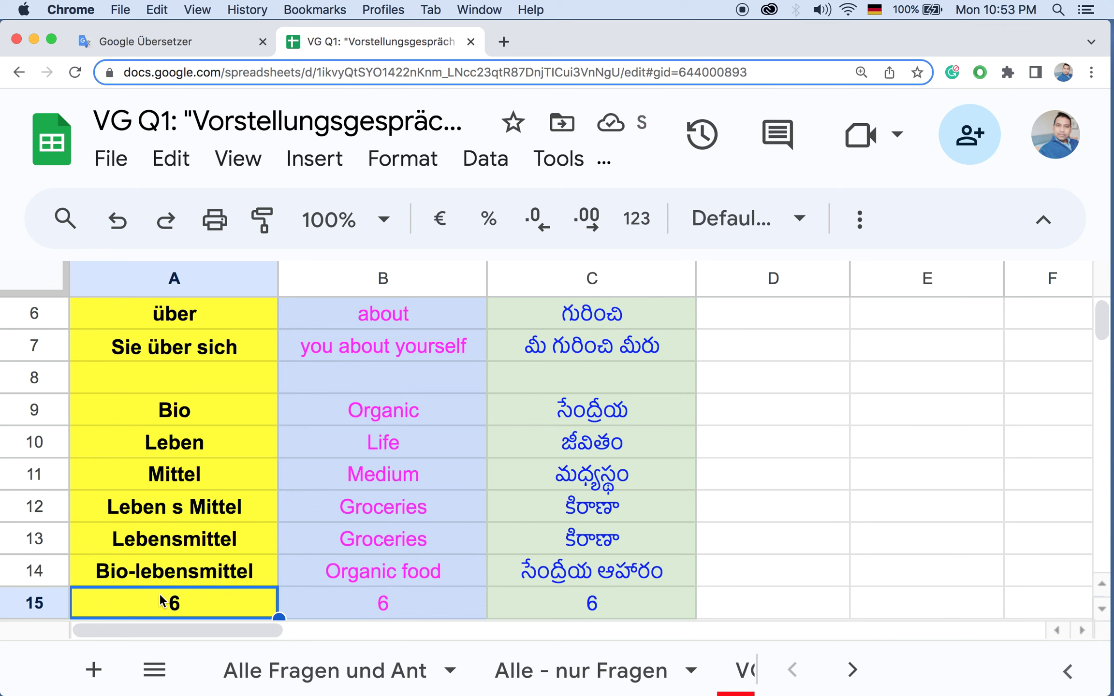
Step: Consult the word list in Google Übersetzer and enter "Holz" in cell A15 of the vocabulary sheet
{"action": "scroll", "coordinate": [159, 593], "scroll_direction": "down", "scroll_amount": 3}
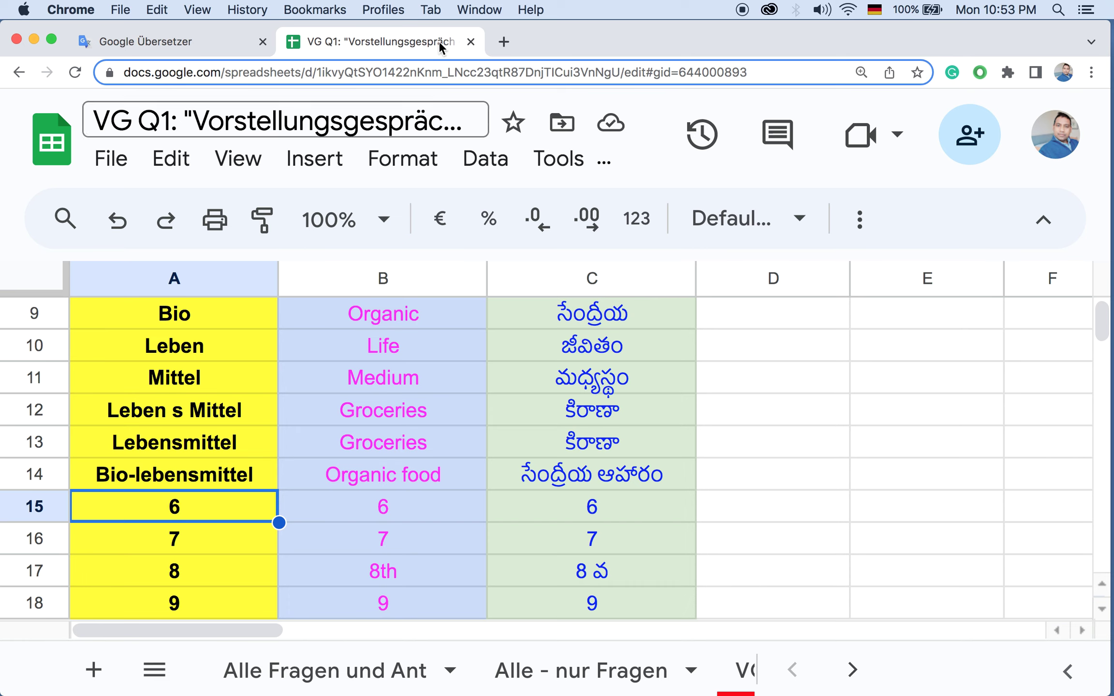
{"action": "left_click", "coordinate": [146, 46]}
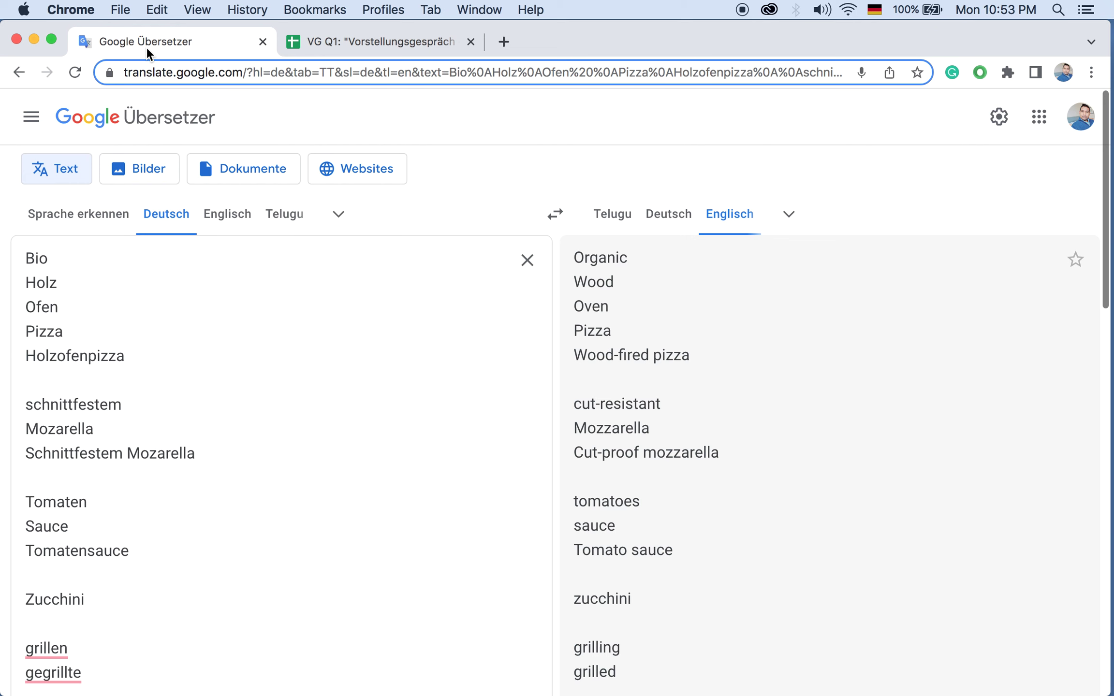
{"action": "left_click", "coordinate": [354, 43]}
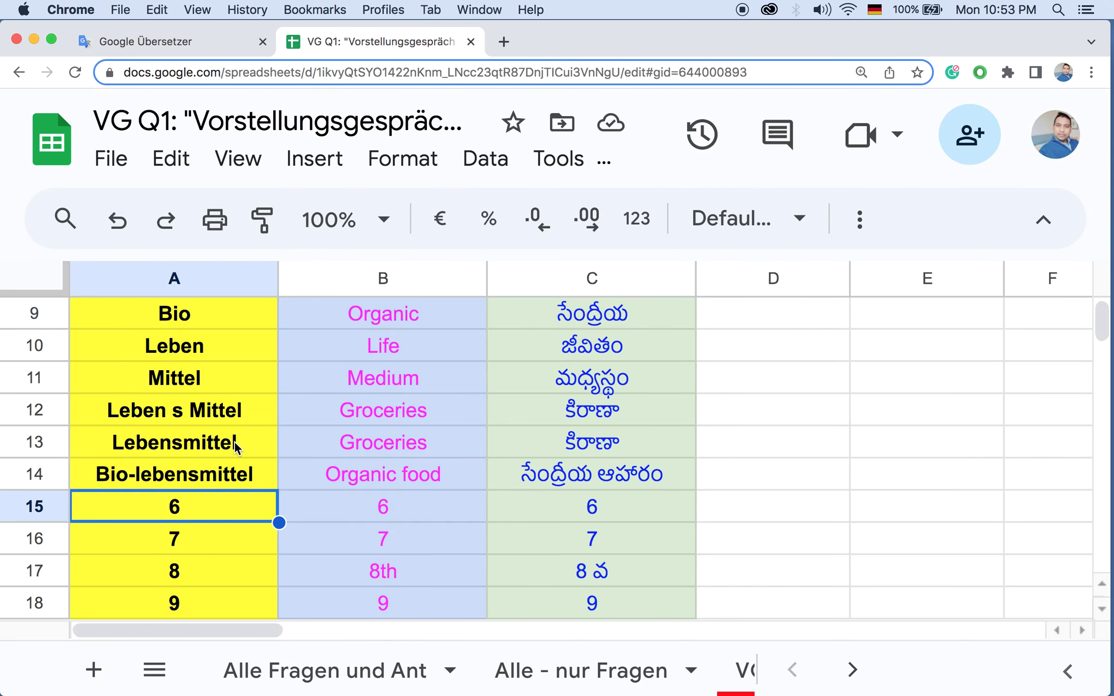
{"action": "type", "text": "Holz"}
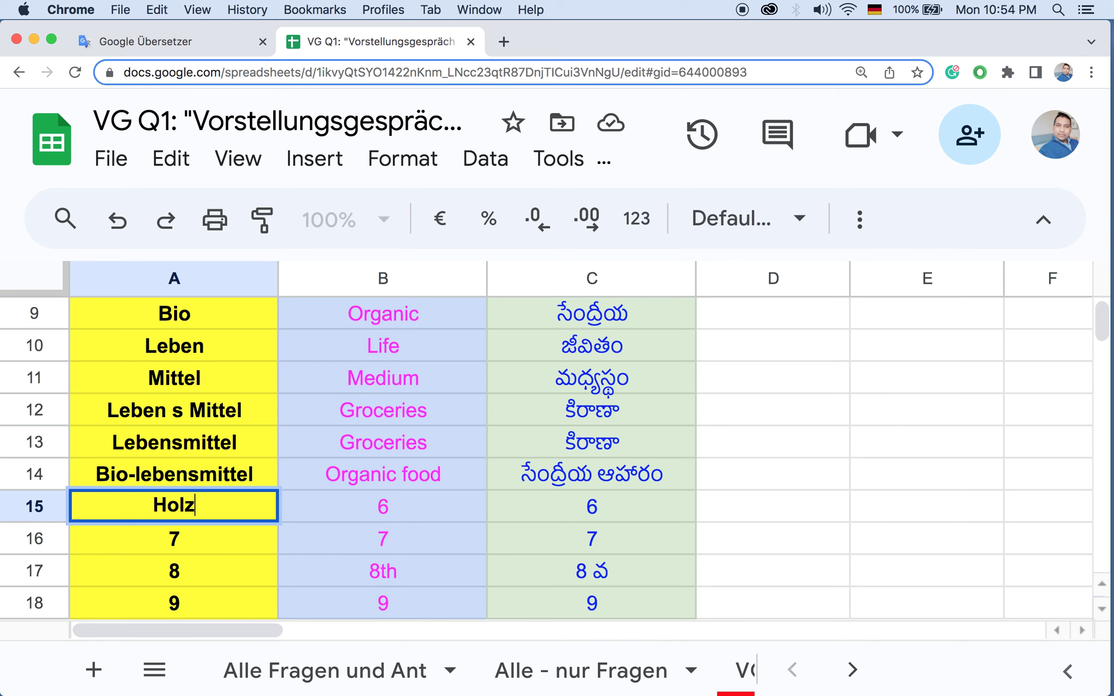
{"action": "key", "text": "Return"}
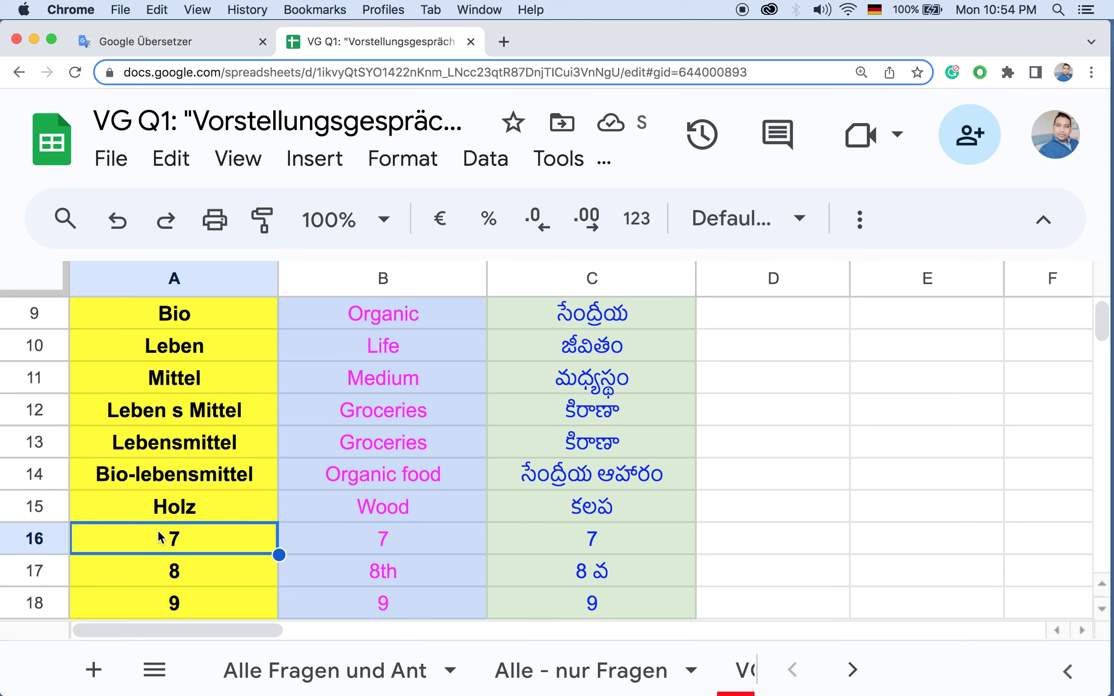
Step: Replace the placeholder numbers in the German column with "Ofen" in cell A16 and "Pizza" in cell A17
{"action": "type", "text": "O"}
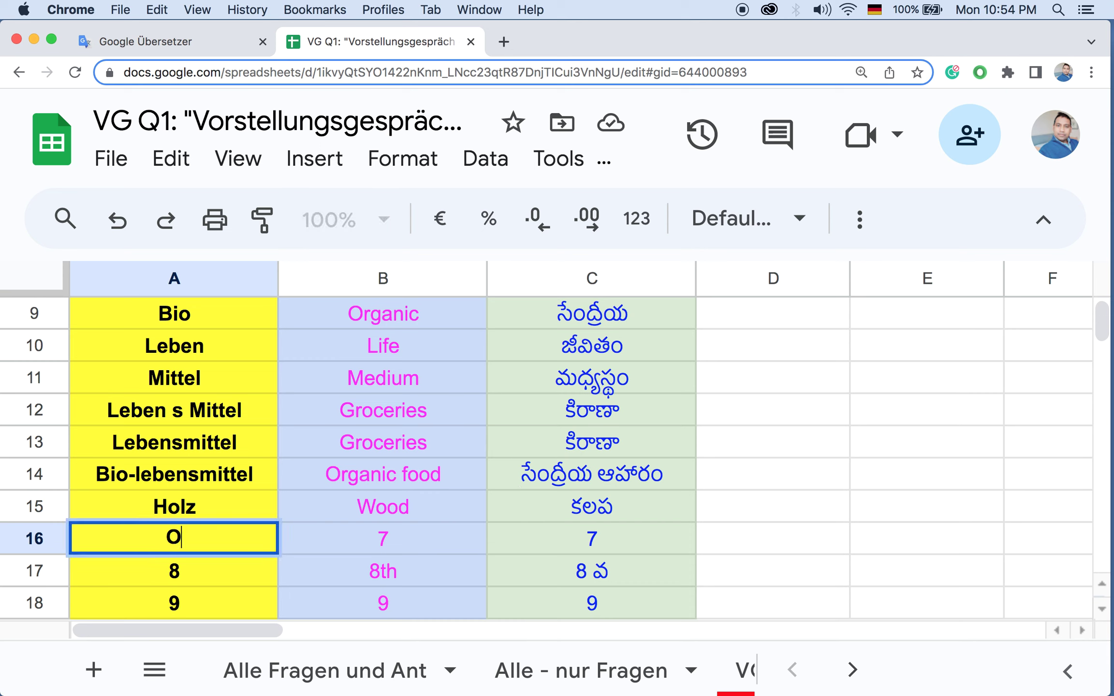
{"action": "type", "text": "fen"}
{"action": "key", "text": "Return"}
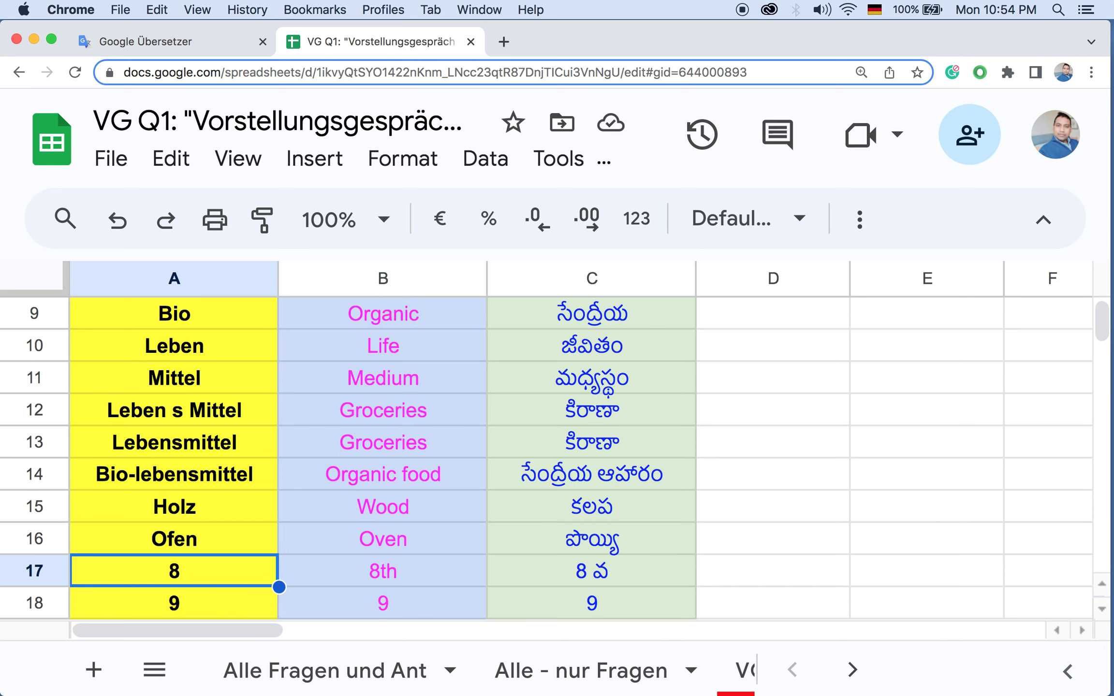
{"action": "type", "text": "H"}
{"action": "key", "text": "BackSpace"}
{"action": "key", "text": "BackSpace"}
{"action": "type", "text": "P"}
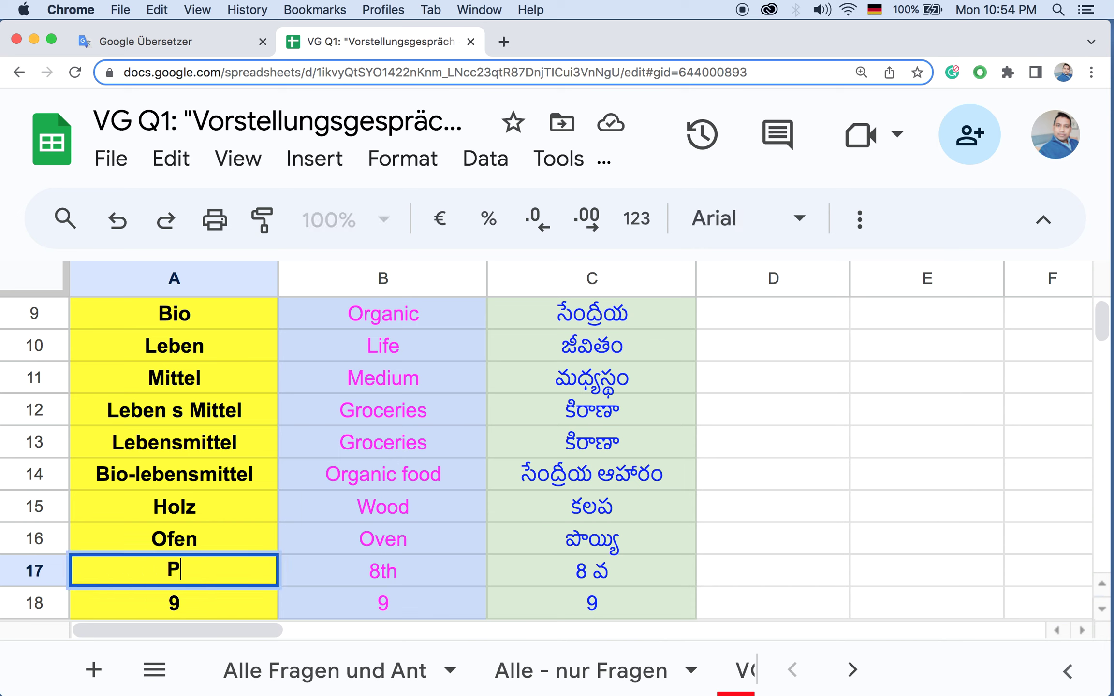
{"action": "type", "text": "izza"}
{"action": "key", "text": "Return"}
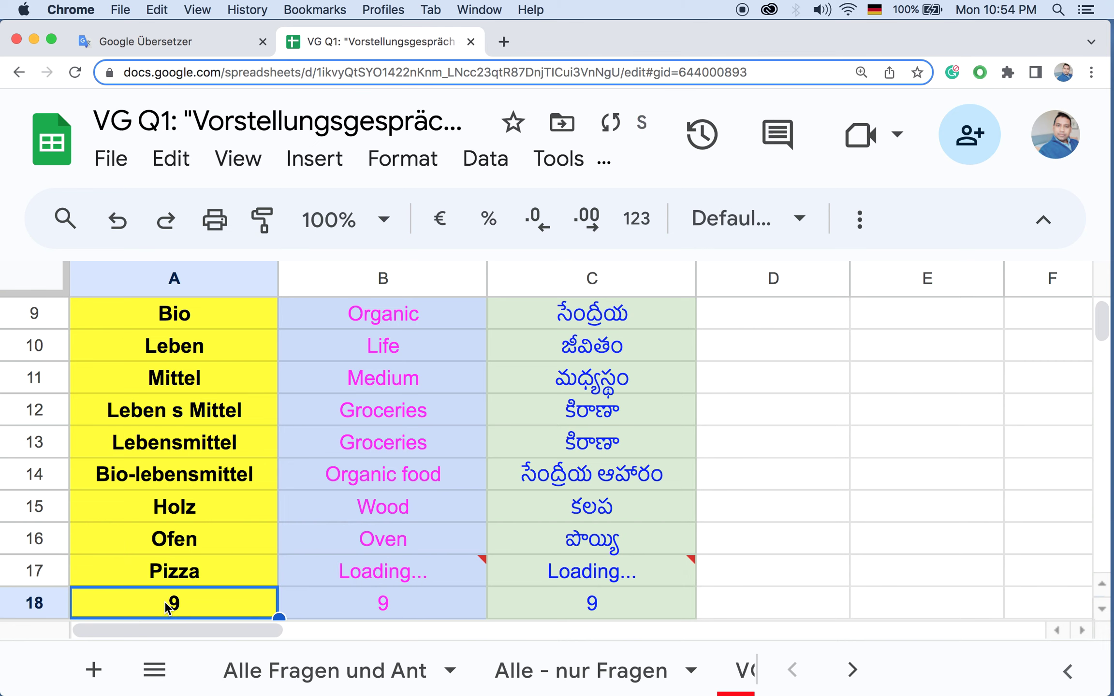
Step: Add the pronunciation note "z = ts" in cell D17, in the row for "Pizza"
{"action": "scroll", "coordinate": [170, 605], "scroll_direction": "down", "scroll_amount": 1}
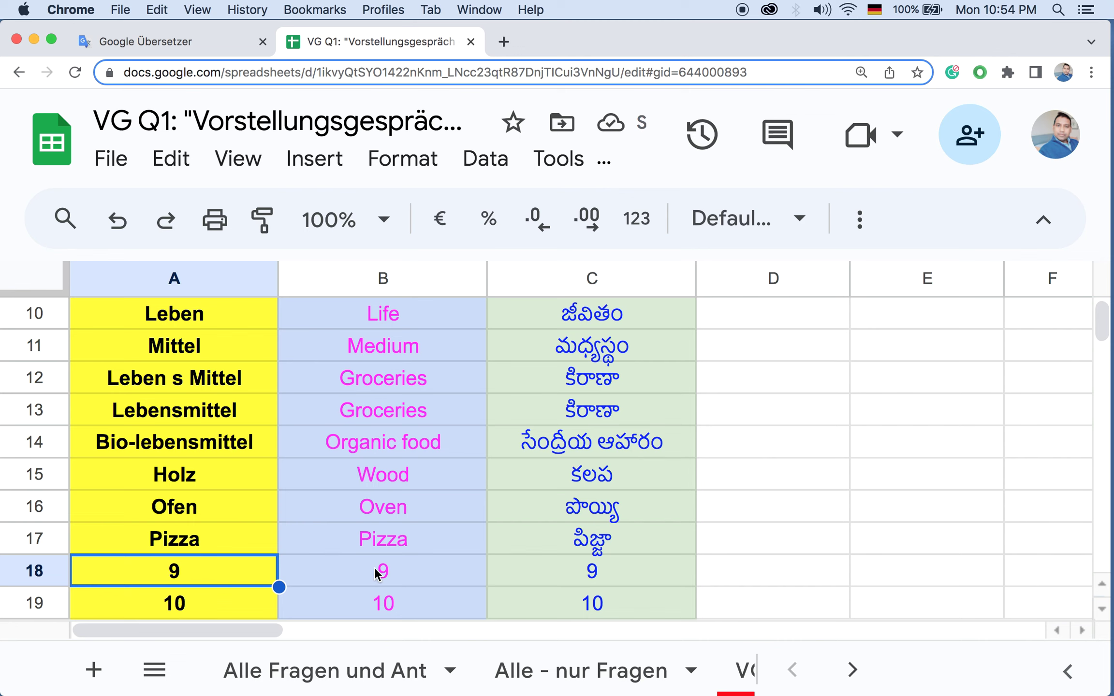
{"action": "scroll", "coordinate": [374, 570], "scroll_direction": "down", "scroll_amount": 2}
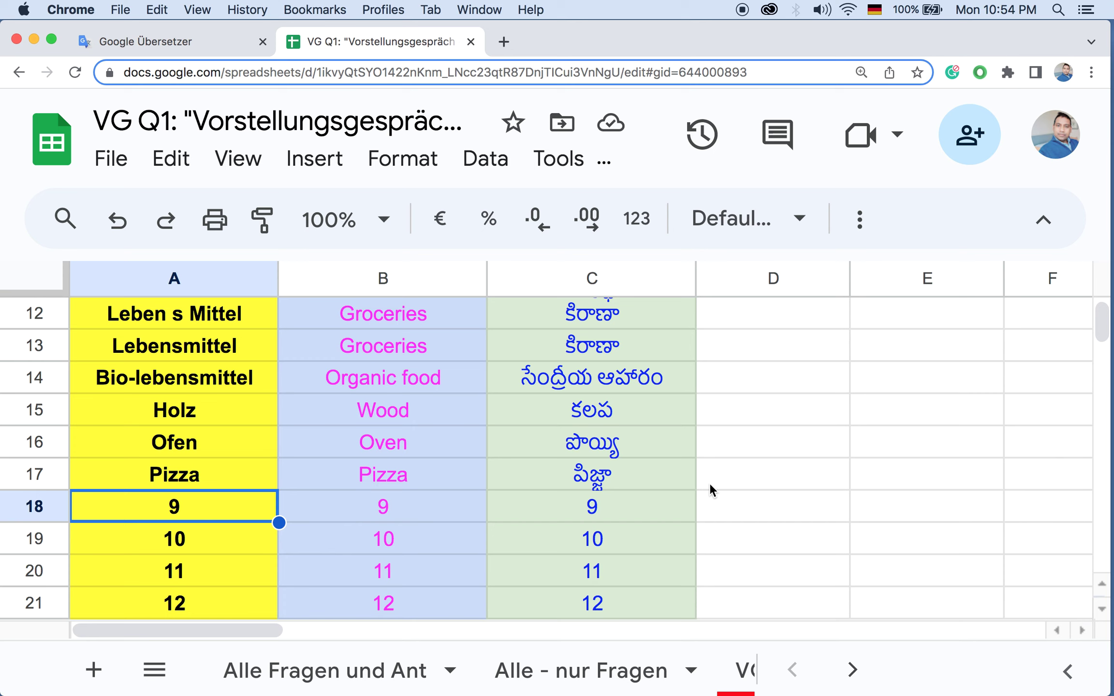
{"action": "left_click", "coordinate": [728, 443]}
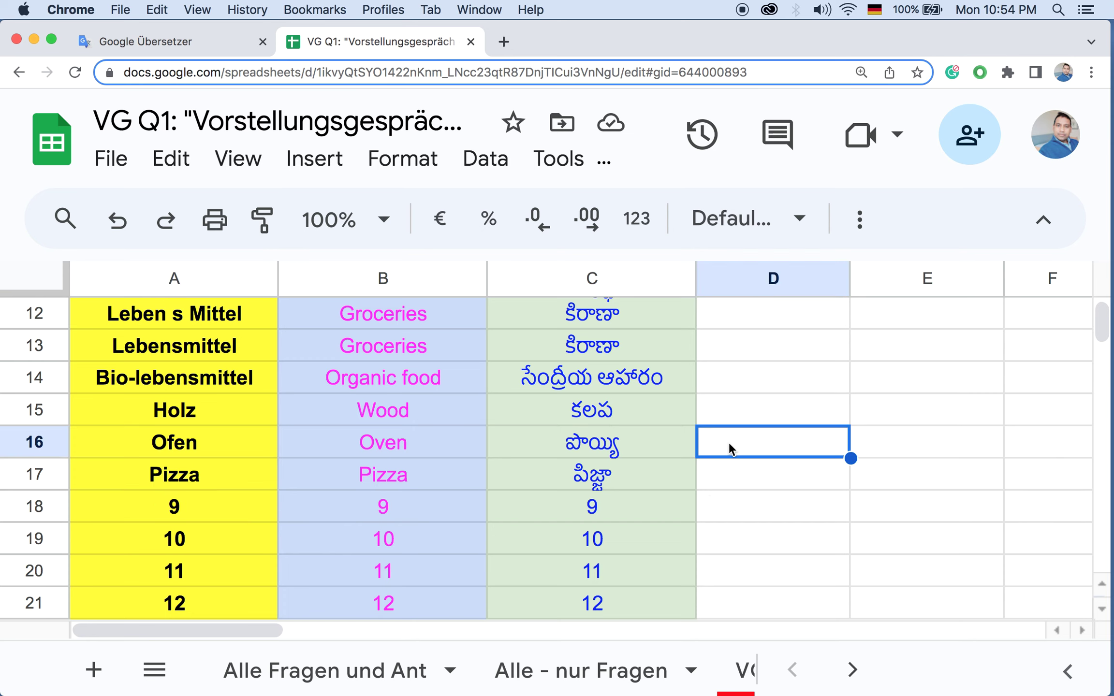
{"action": "left_click", "coordinate": [735, 477]}
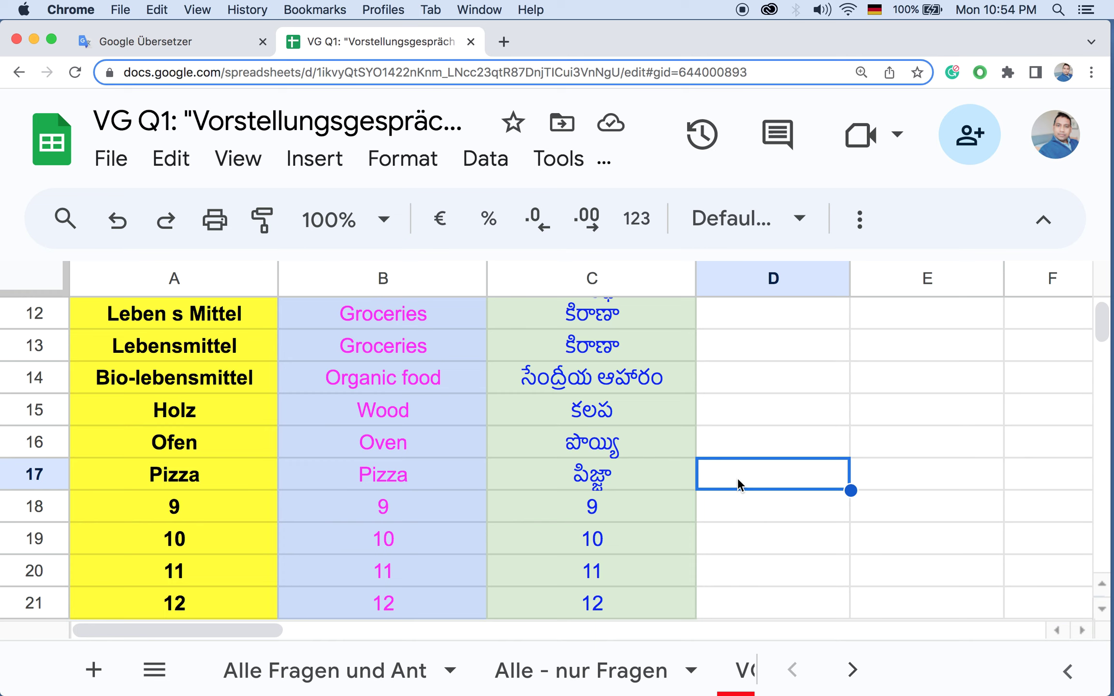
{"action": "type", "text": "z ="}
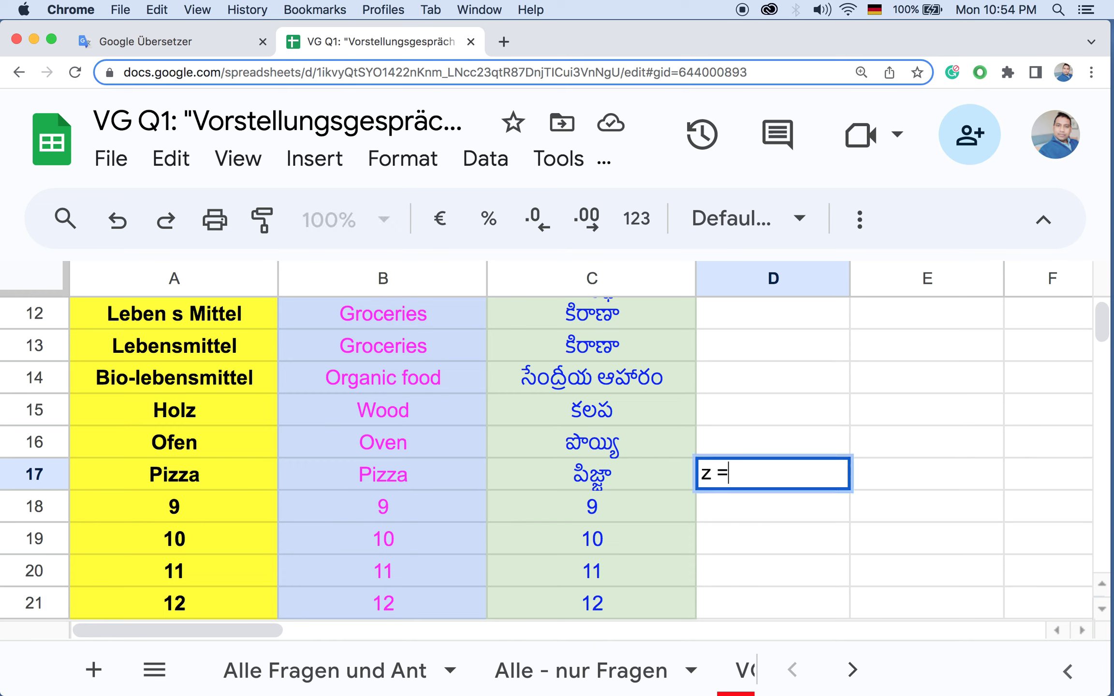
{"action": "type", "text": "ts"}
{"action": "key", "text": "Left"}
{"action": "key", "text": "Left"}
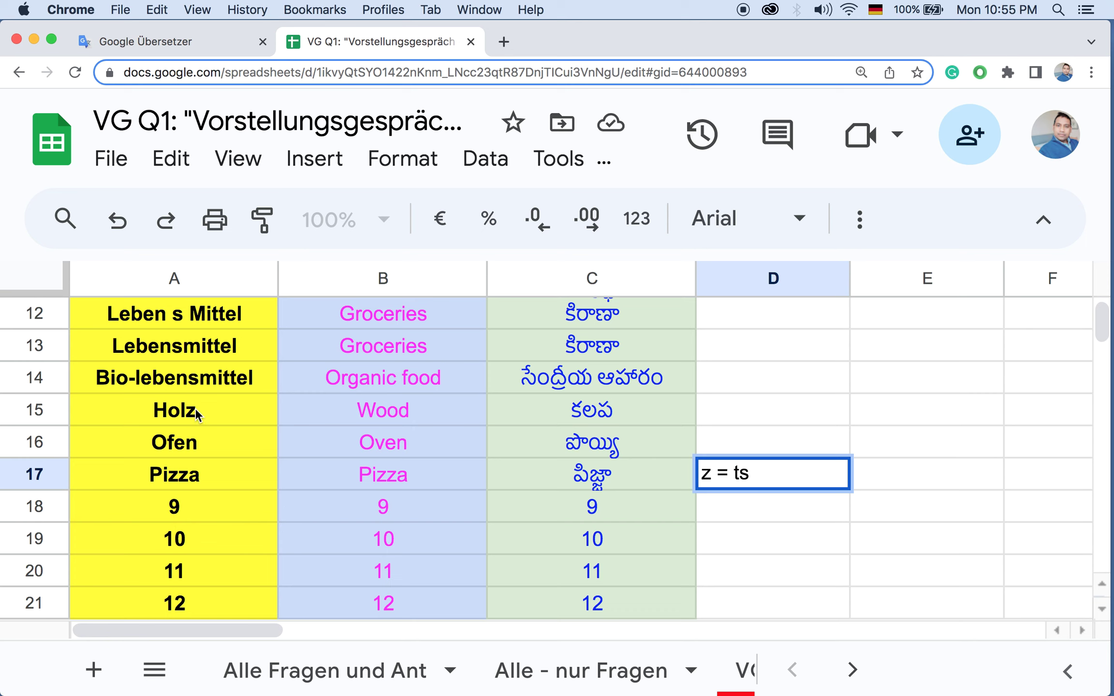
{"action": "left_click", "coordinate": [756, 489]}
{"action": "left_click", "coordinate": [222, 418]}
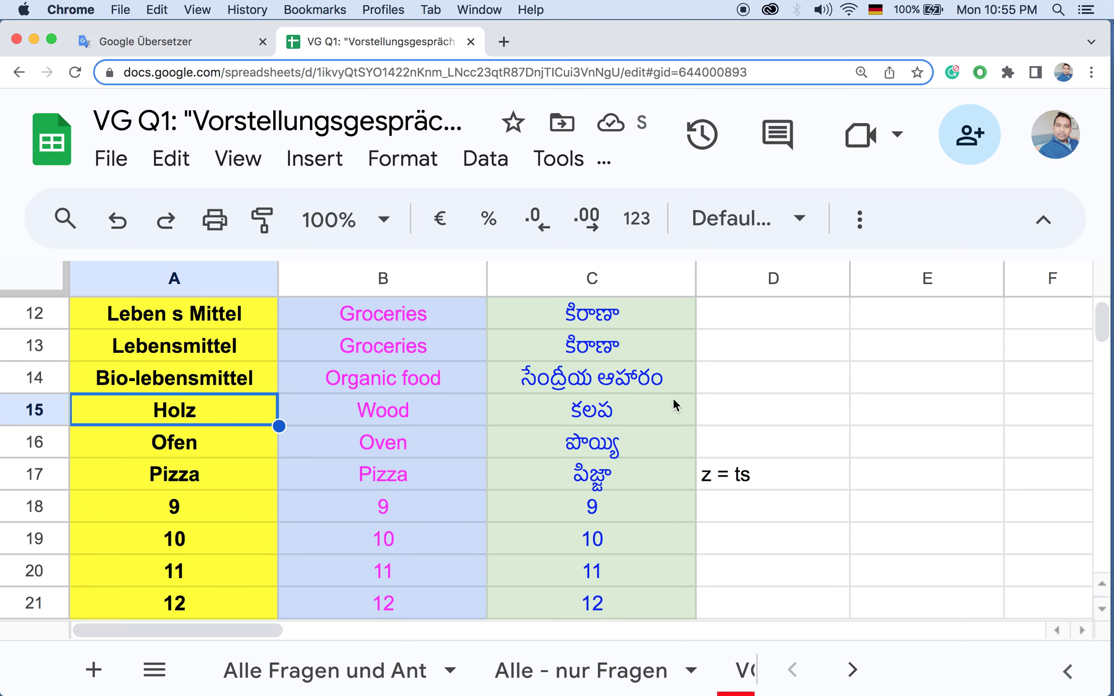
Step: Copy the pronunciation note from cell D17 into cell D15, in the row for "Holz"
{"action": "left_click", "coordinate": [711, 414]}
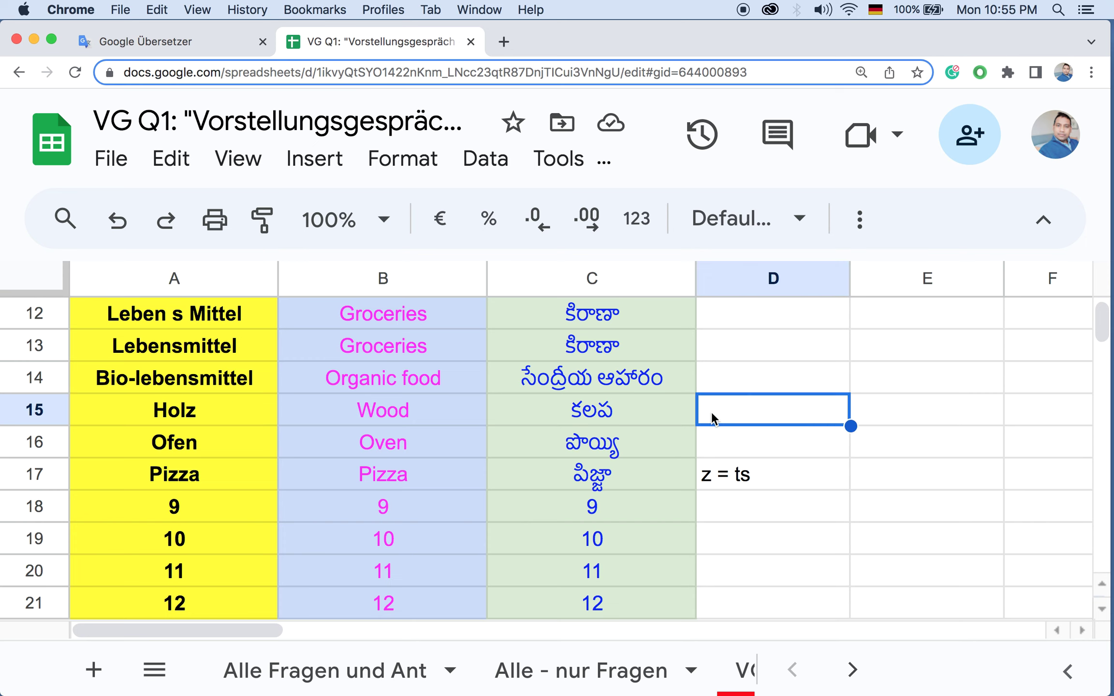
{"action": "left_click", "coordinate": [723, 480]}
{"action": "key", "text": "super+c"}
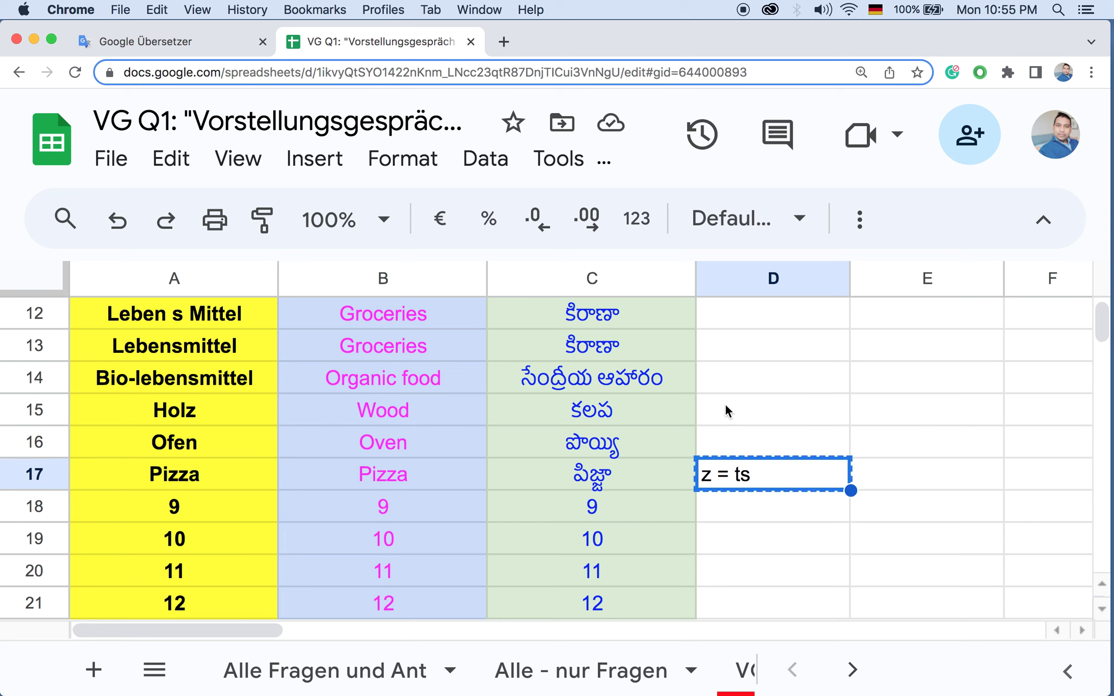
{"action": "left_click", "coordinate": [725, 406]}
{"action": "key", "text": "super+v"}
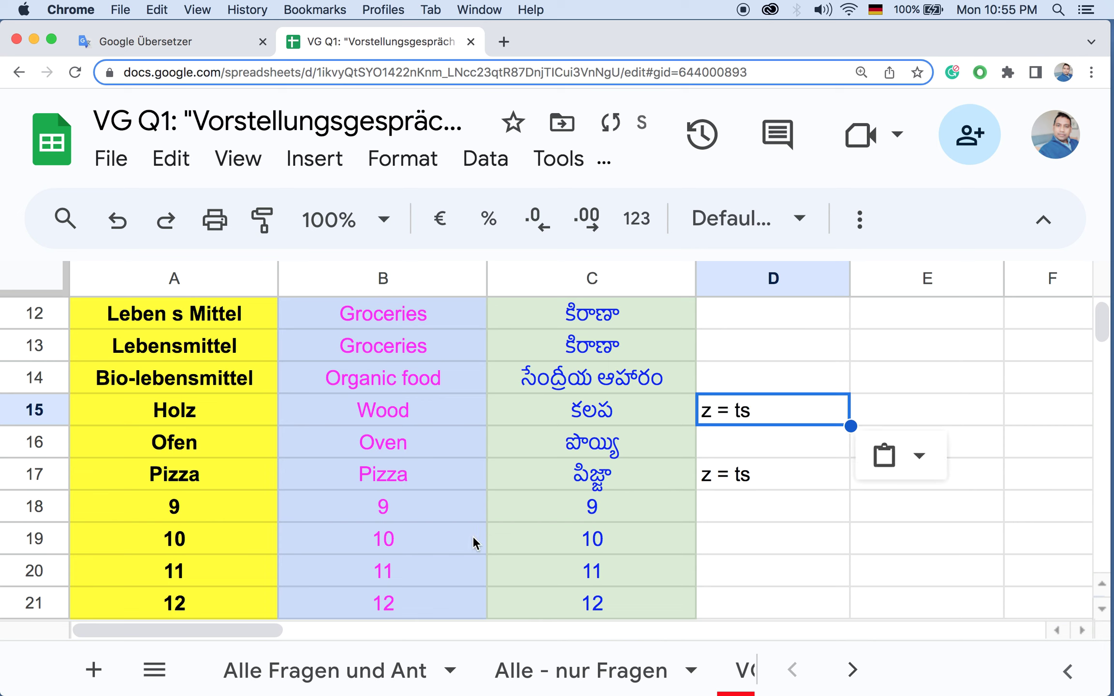
Step: Replace the placeholder number in cell A18 with the compound word "Holzofenpizza"
{"action": "left_click", "coordinate": [213, 504]}
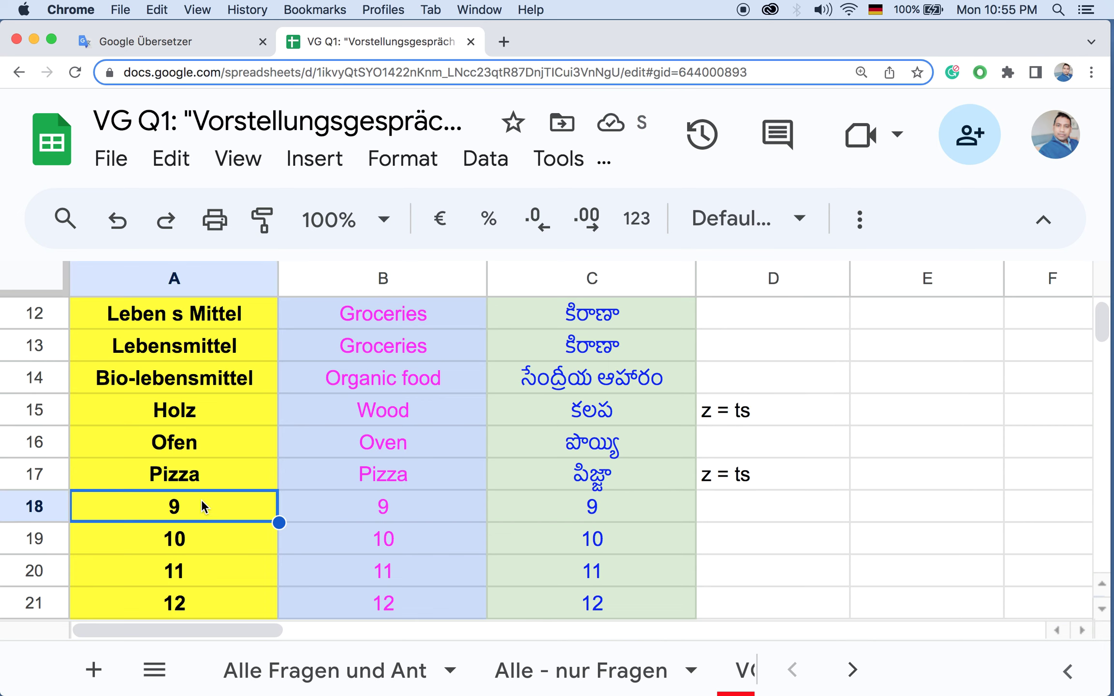
{"action": "left_click_drag", "start_coordinate": [173, 404], "coordinate": [176, 474]}
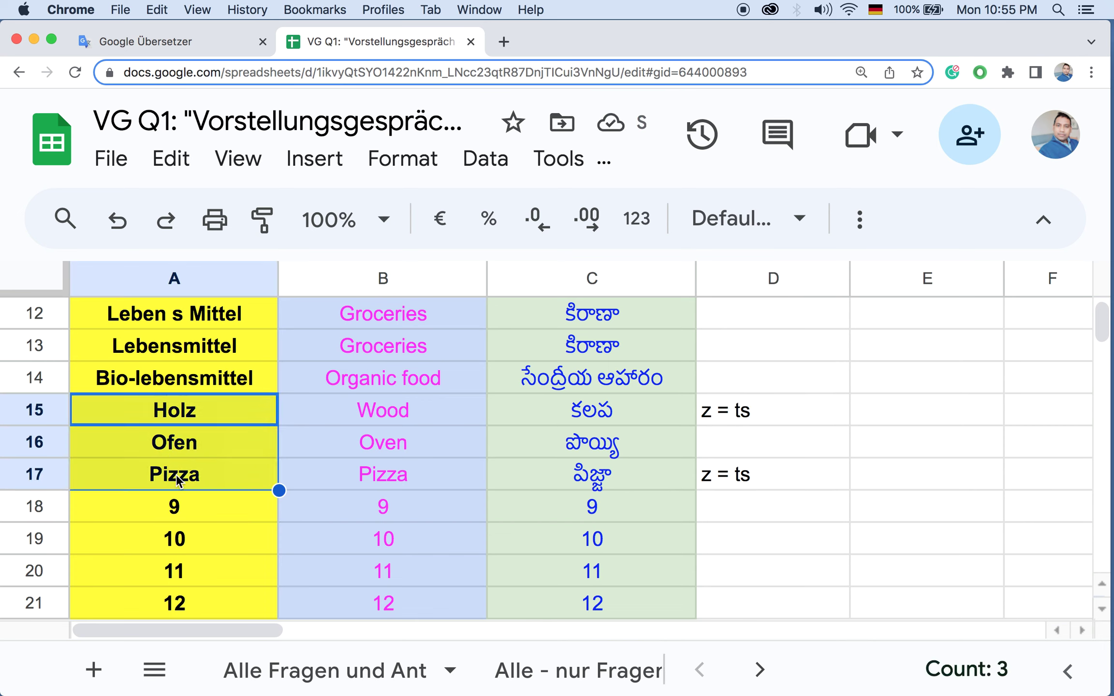
{"action": "left_click", "coordinate": [175, 515]}
{"action": "type", "text": "H"}
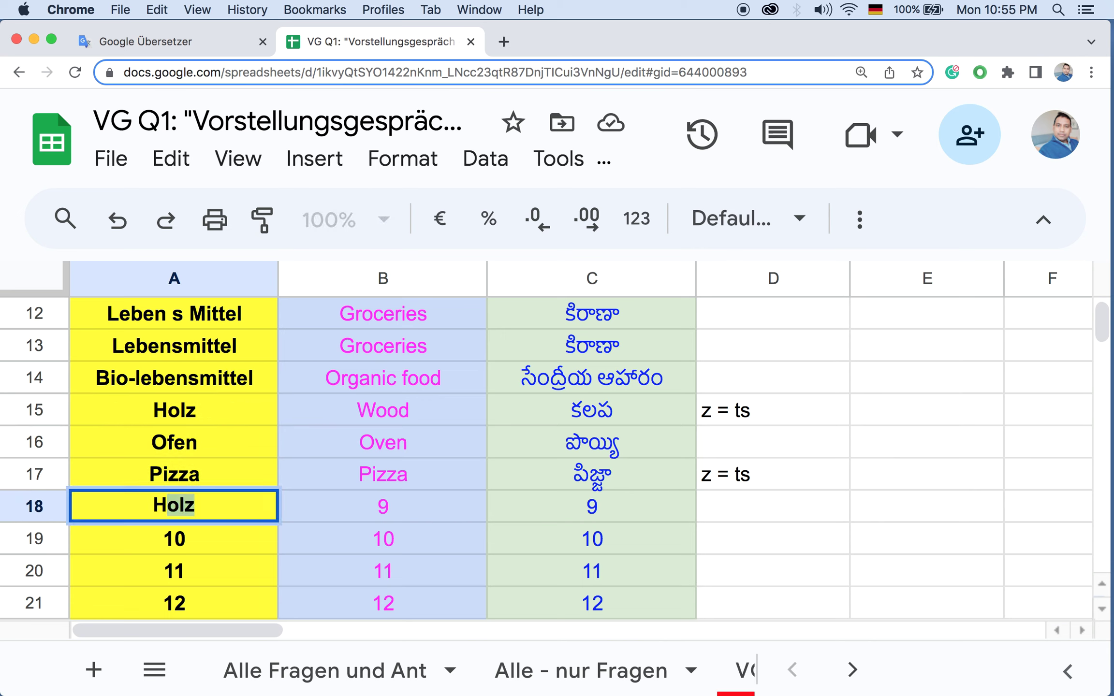
{"action": "type", "text": "olzofen"}
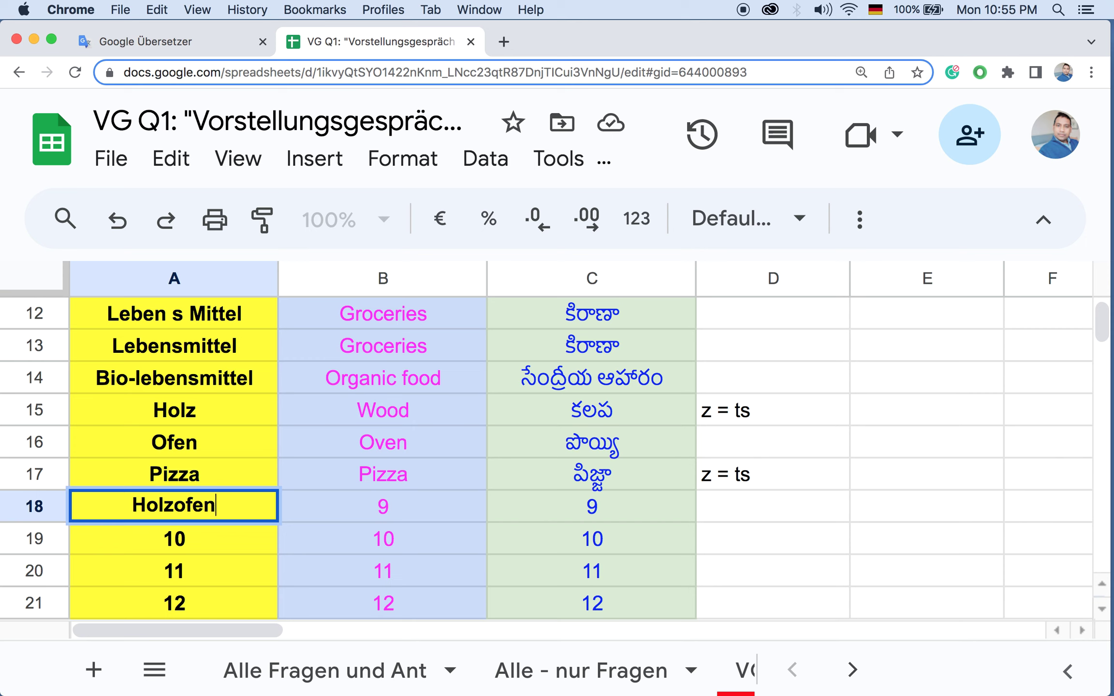
{"action": "type", "text": "pizza"}
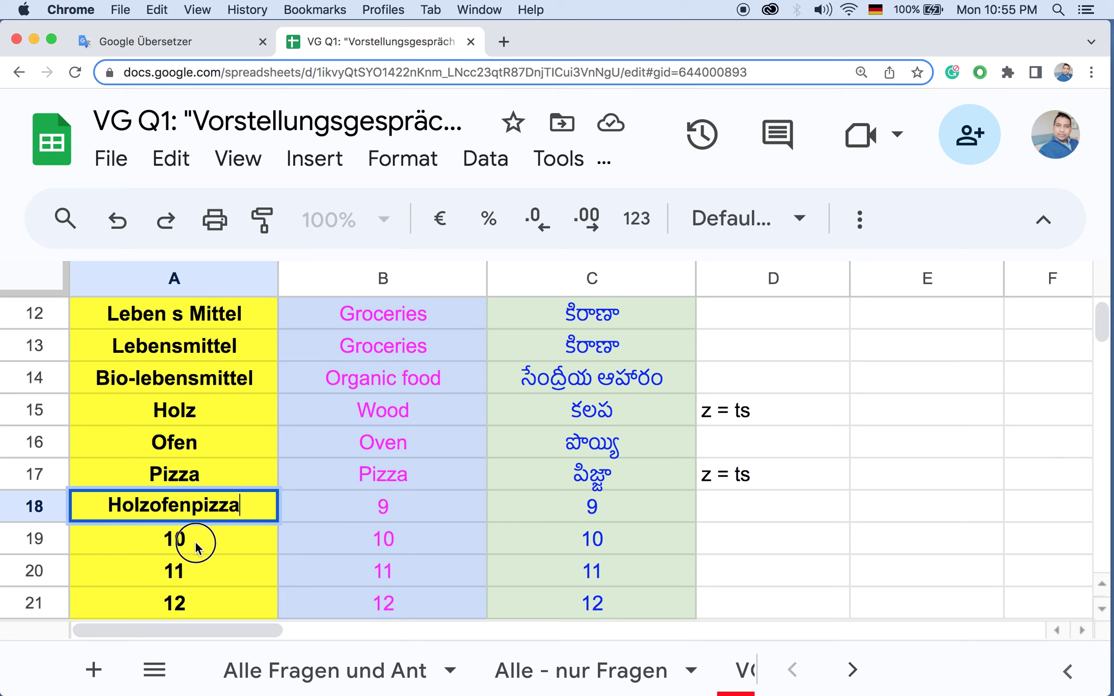
{"action": "key", "text": "Return"}
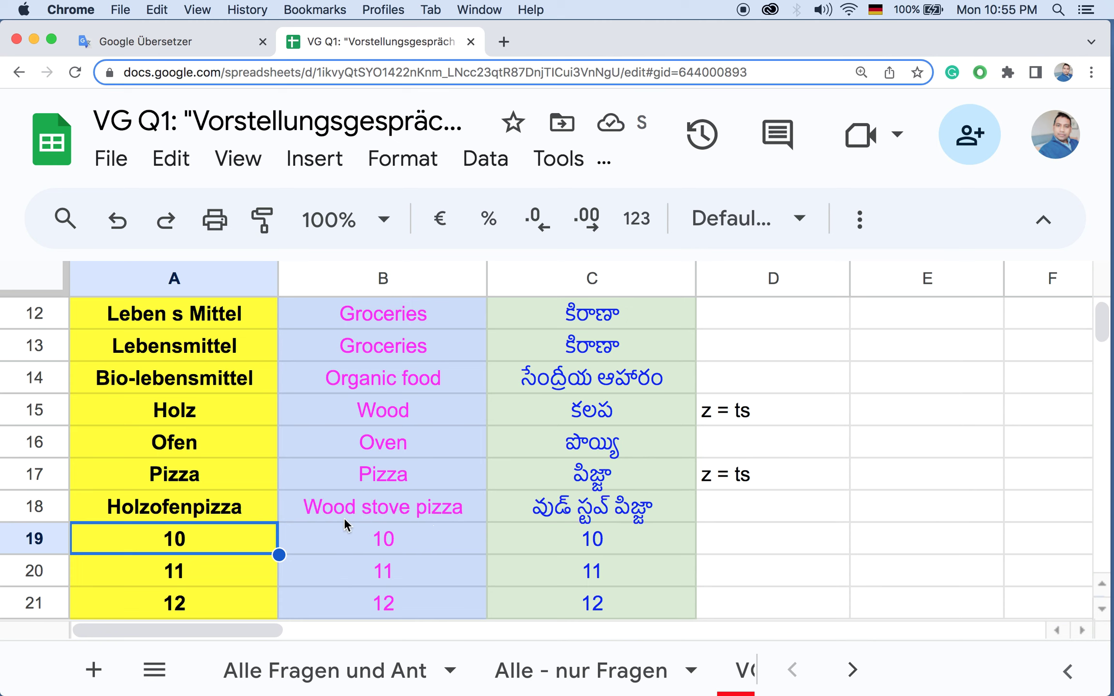
Step: Copy the English translation "Wood-fired pizza" from Google Übersetzer into cell D18 and fit column D's width to its content
{"action": "left_click", "coordinate": [176, 506]}
{"action": "key", "text": "super+c"}
{"action": "left_click", "coordinate": [173, 37]}
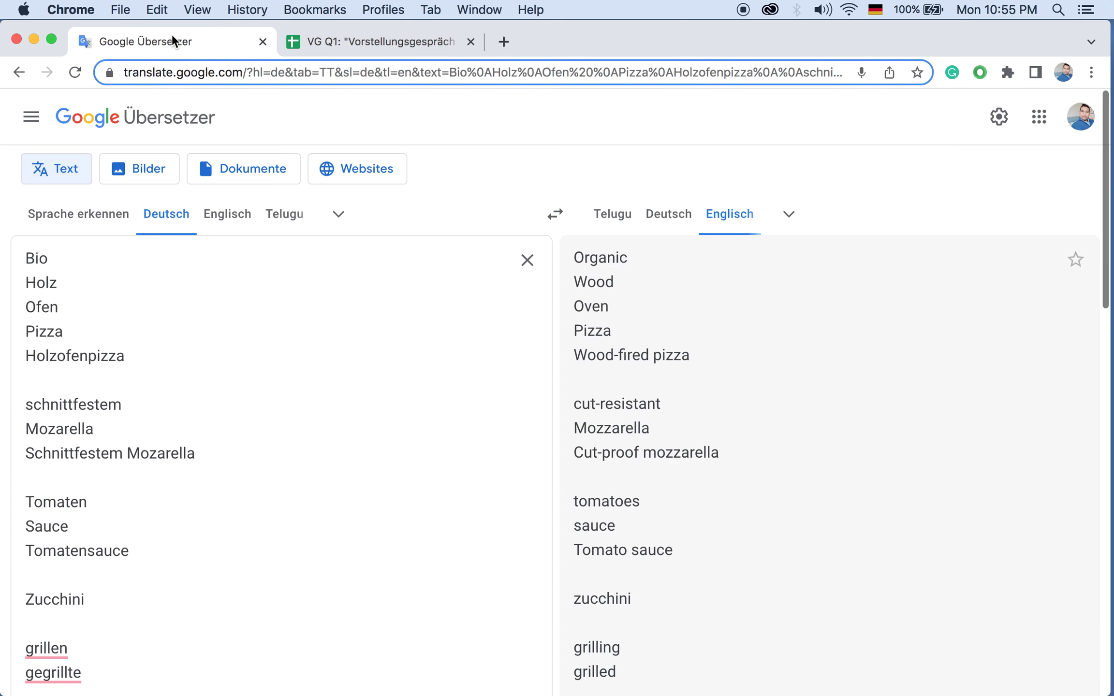
{"action": "left_click_drag", "start_coordinate": [699, 361], "coordinate": [577, 358]}
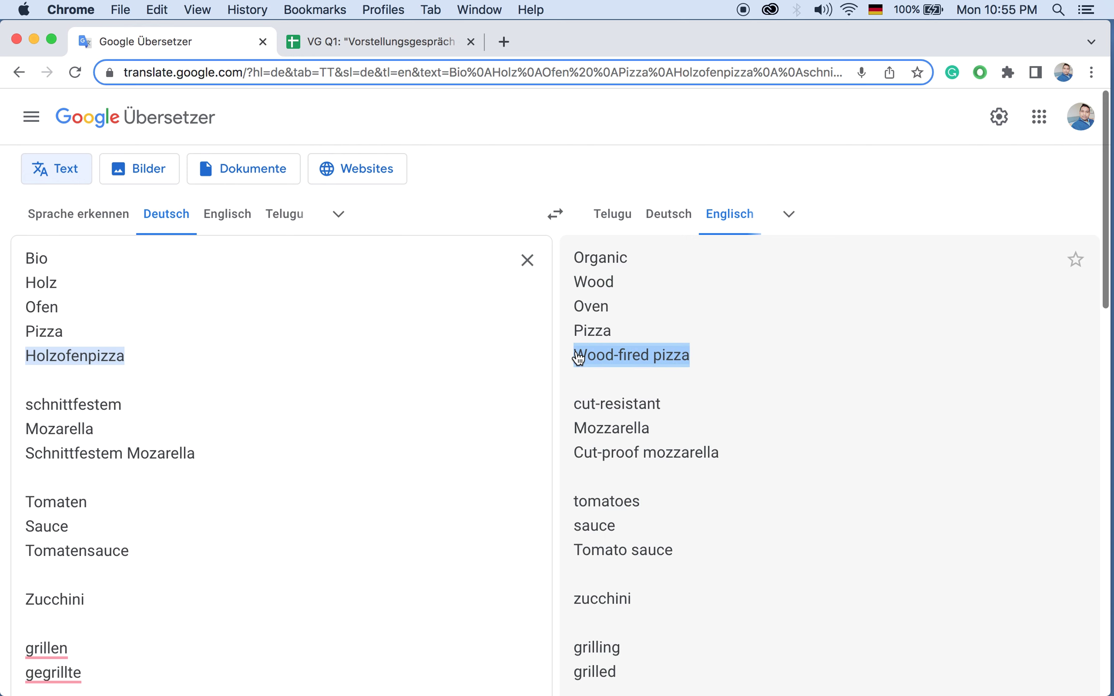
{"action": "left_click", "coordinate": [357, 41]}
{"action": "left_click", "coordinate": [725, 508]}
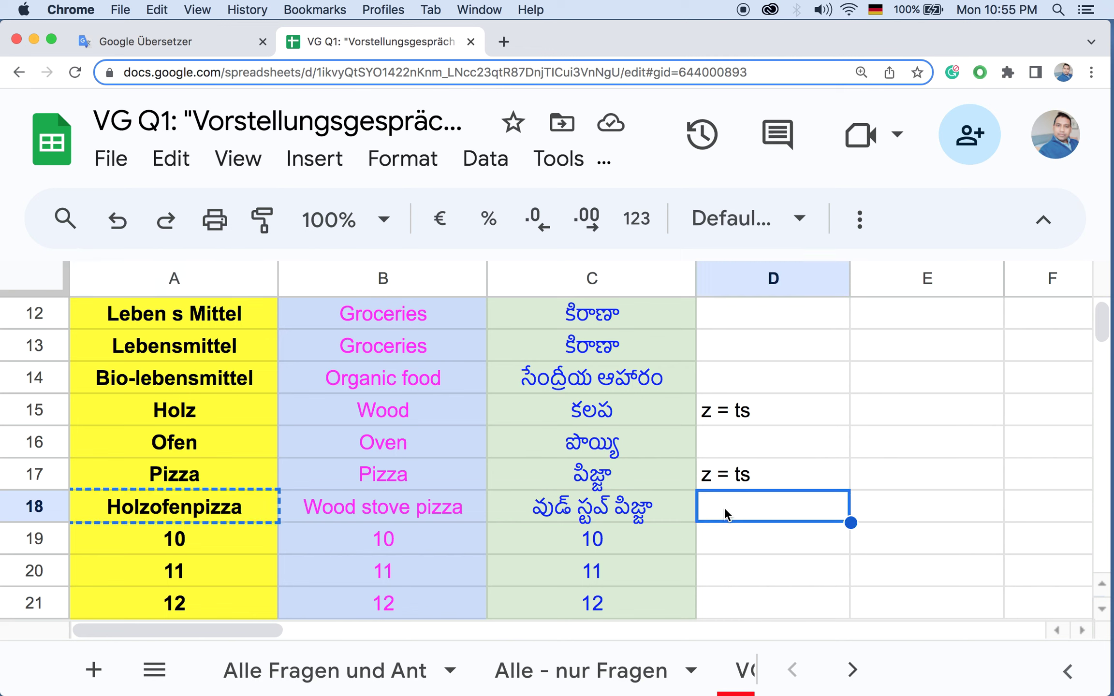
{"action": "key", "text": "super+v"}
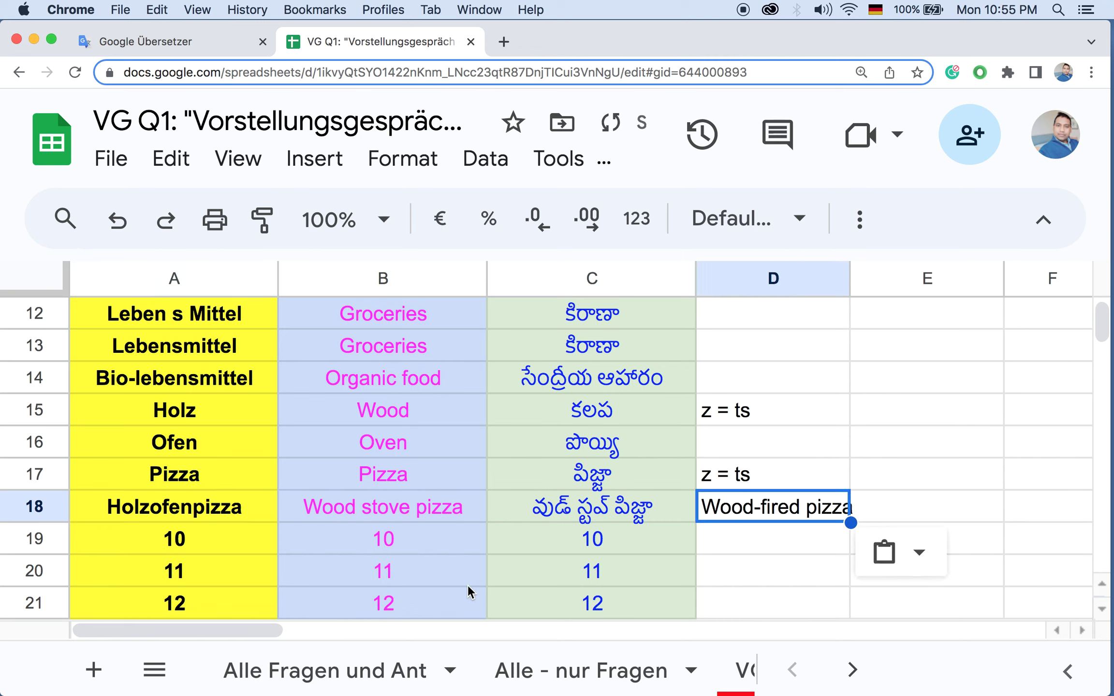
{"action": "left_click", "coordinate": [127, 539]}
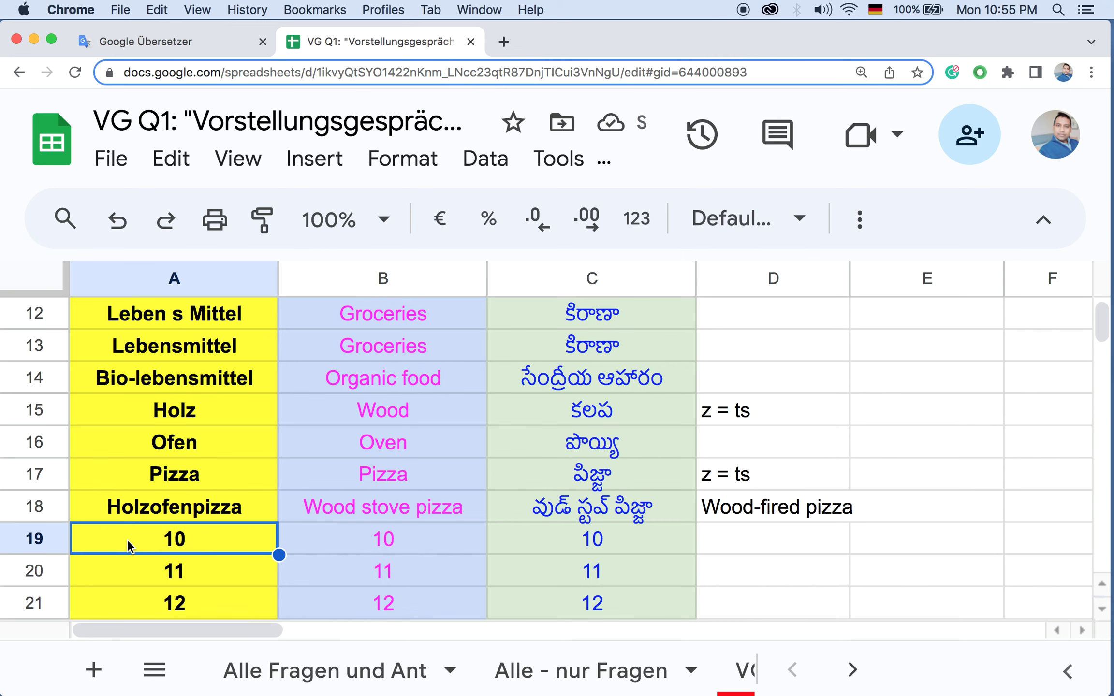
{"action": "double_click", "coordinate": [850, 278]}
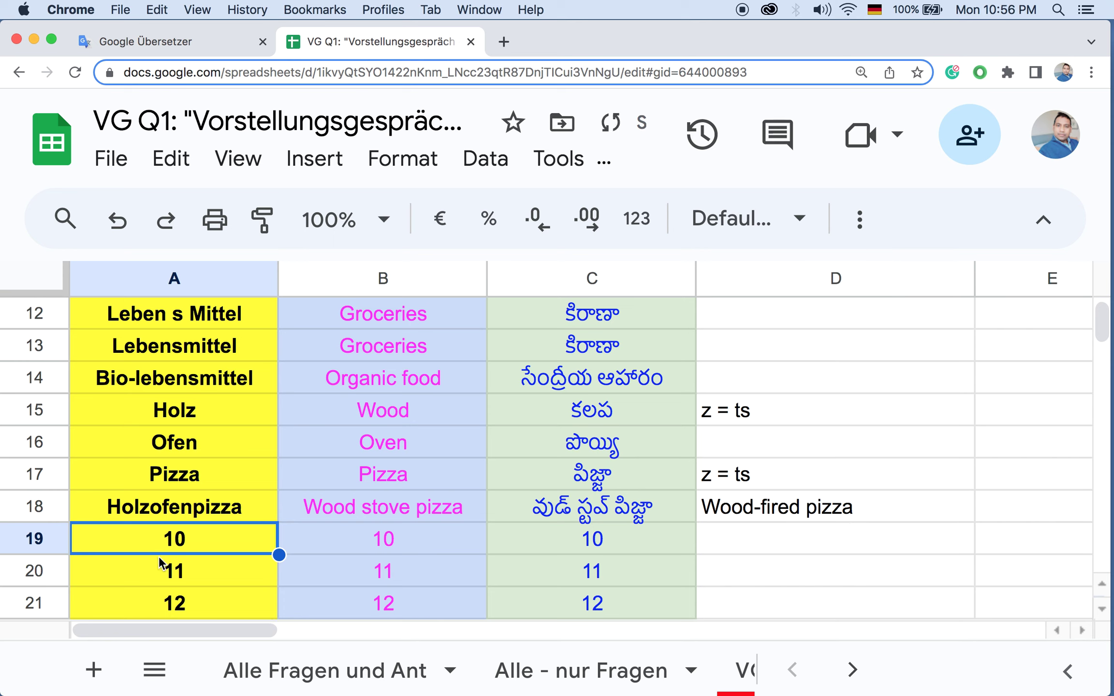
Step: Copy the word "schnittfestem" from the Google Übersetzer list into cell A19 of the vocabulary sheet
{"action": "left_click", "coordinate": [185, 43]}
{"action": "scroll", "coordinate": [158, 372], "scroll_direction": "down", "scroll_amount": 3}
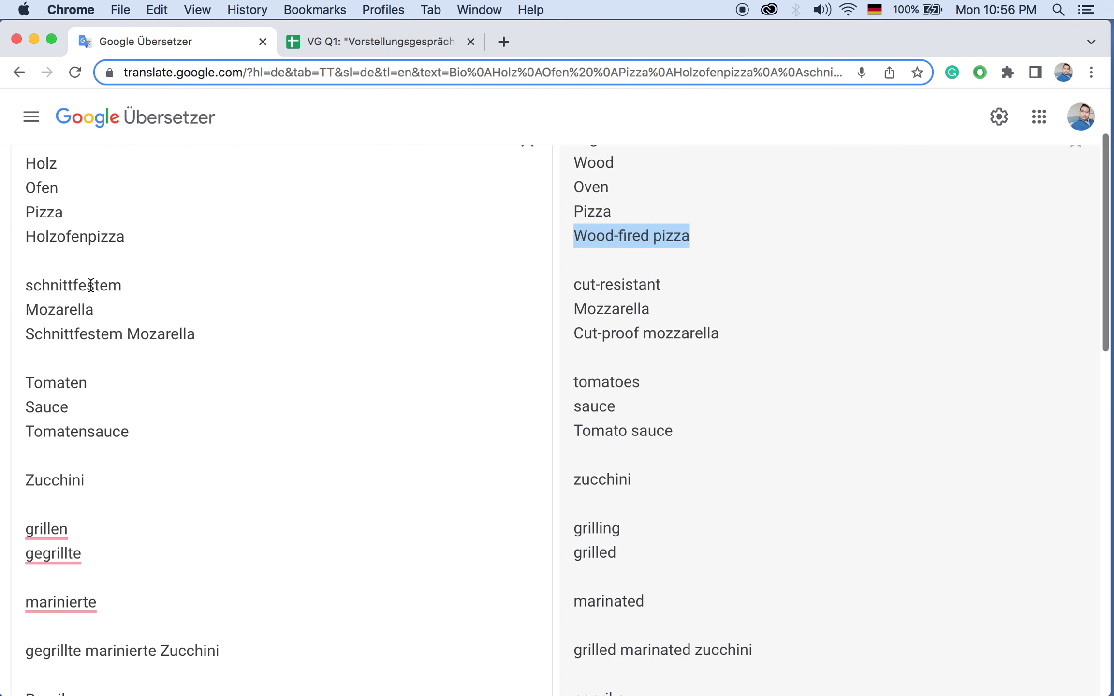
{"action": "double_click", "coordinate": [90, 285]}
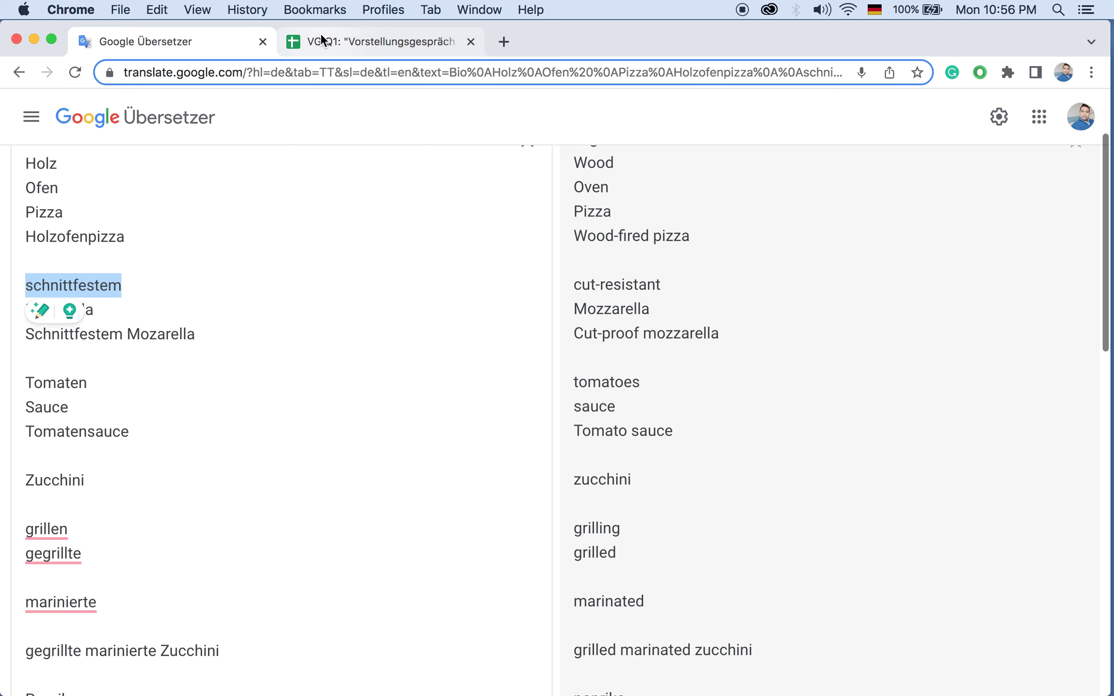
{"action": "left_click", "coordinate": [377, 42]}
{"action": "key", "text": "super+v"}
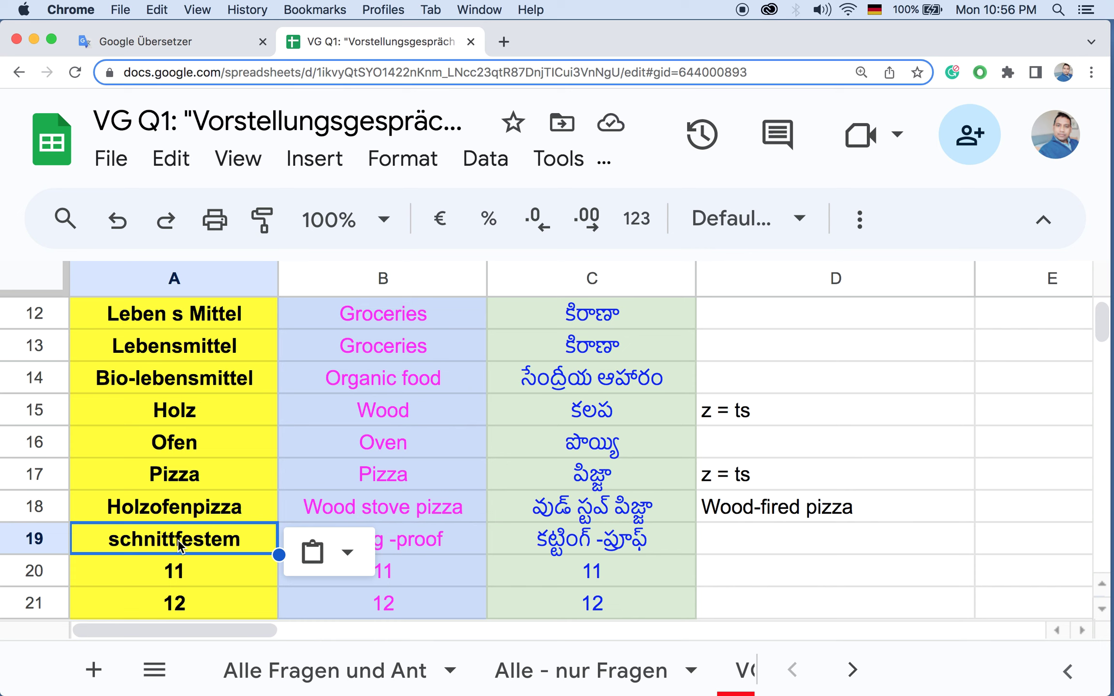
Step: Copy the word "Mozarella" from the Google Übersetzer list into cell A20 of the vocabulary sheet
{"action": "left_click", "coordinate": [185, 568]}
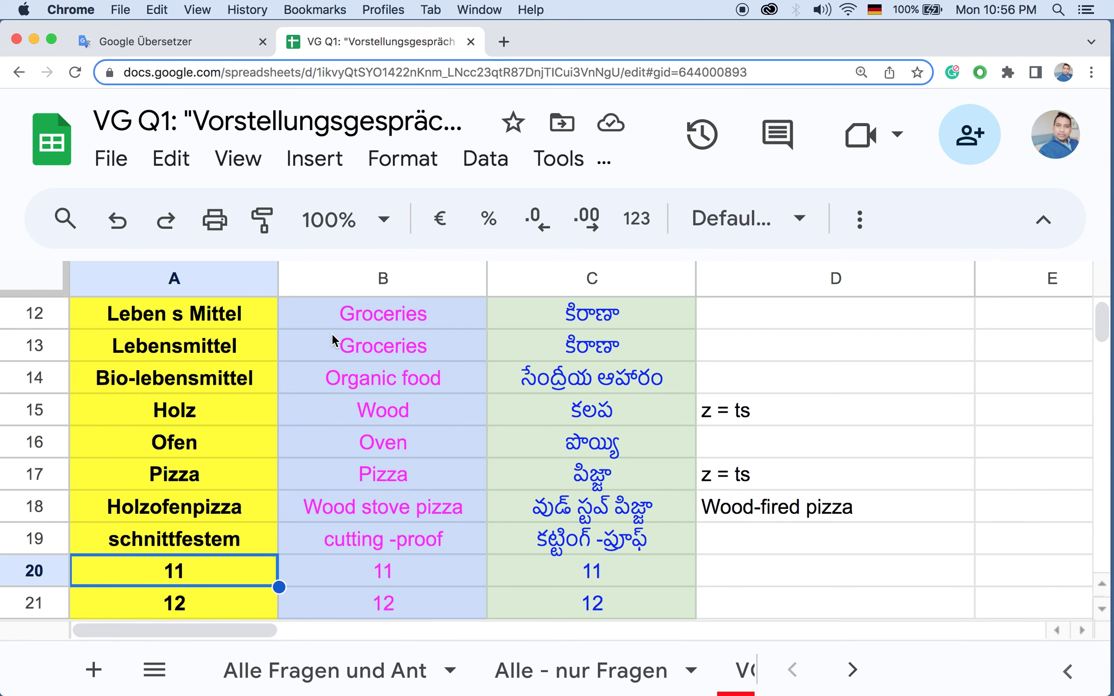
{"action": "left_click", "coordinate": [176, 44]}
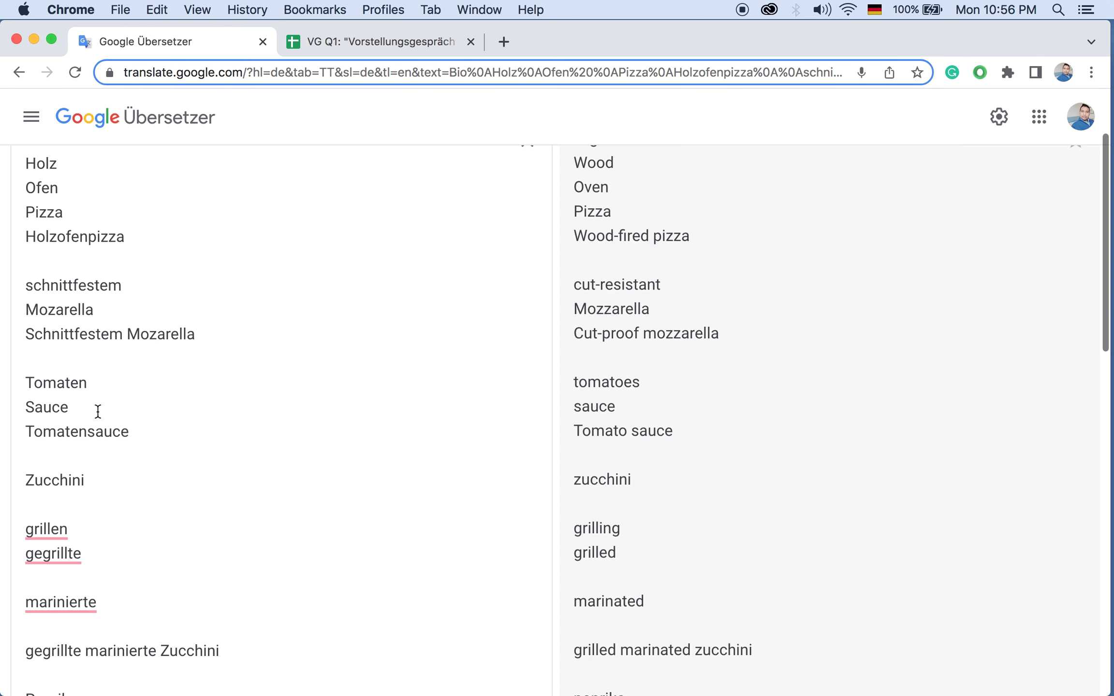
{"action": "double_click", "coordinate": [66, 310]}
{"action": "key", "text": "super+c"}
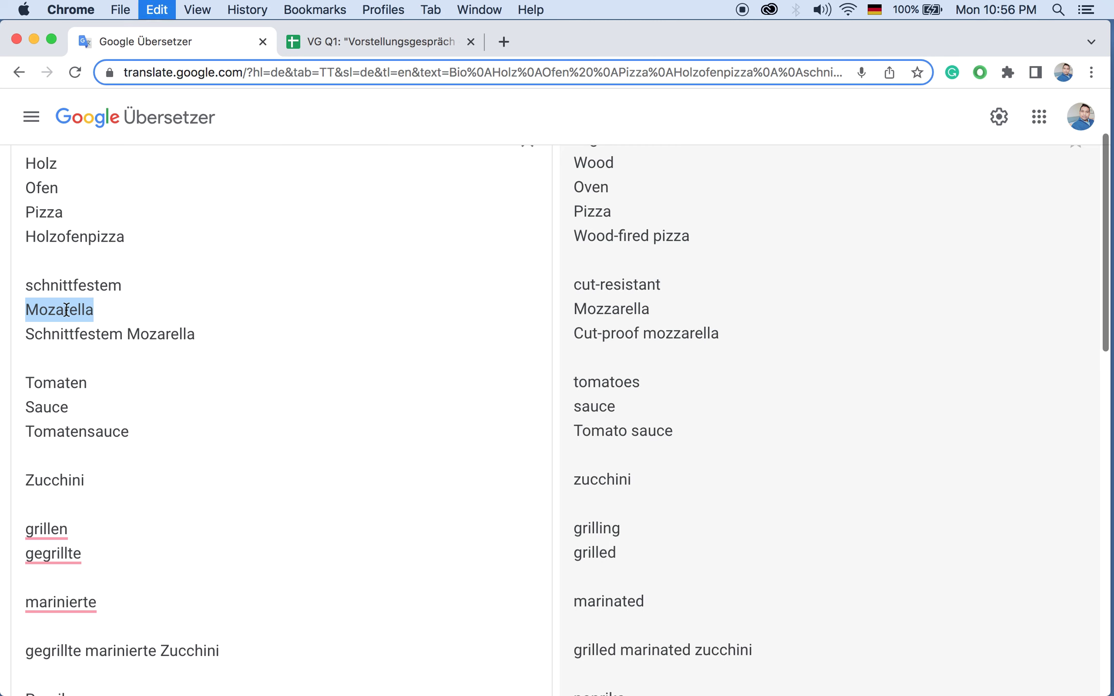
{"action": "left_click", "coordinate": [400, 38]}
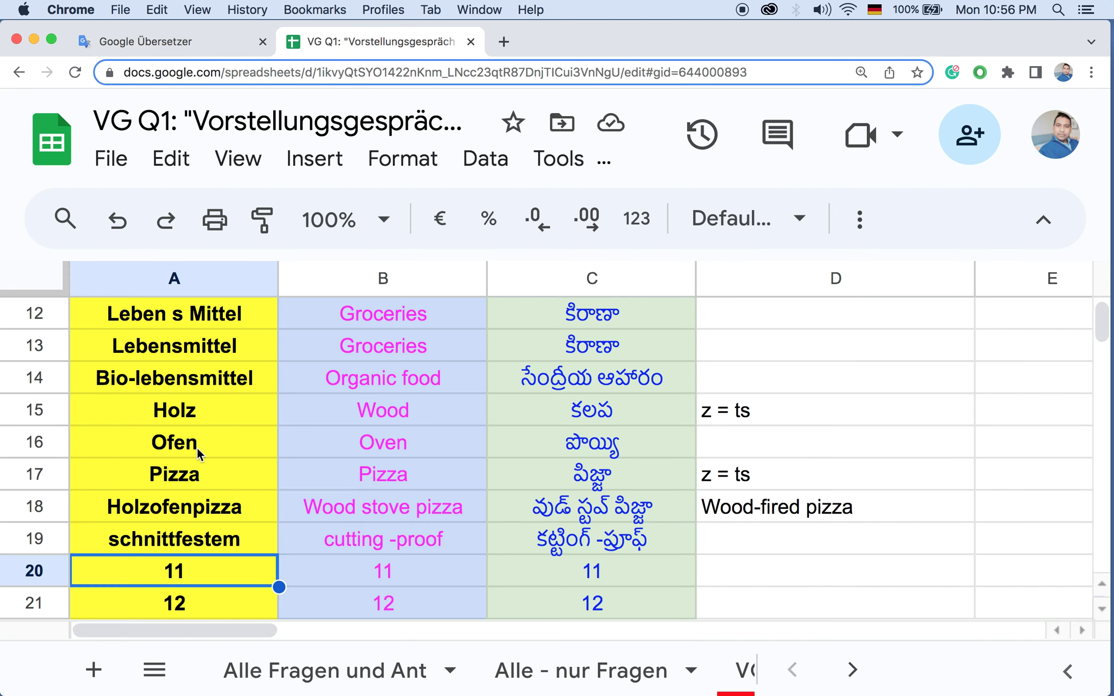
{"action": "left_click", "coordinate": [166, 572]}
{"action": "key", "text": "super+v"}
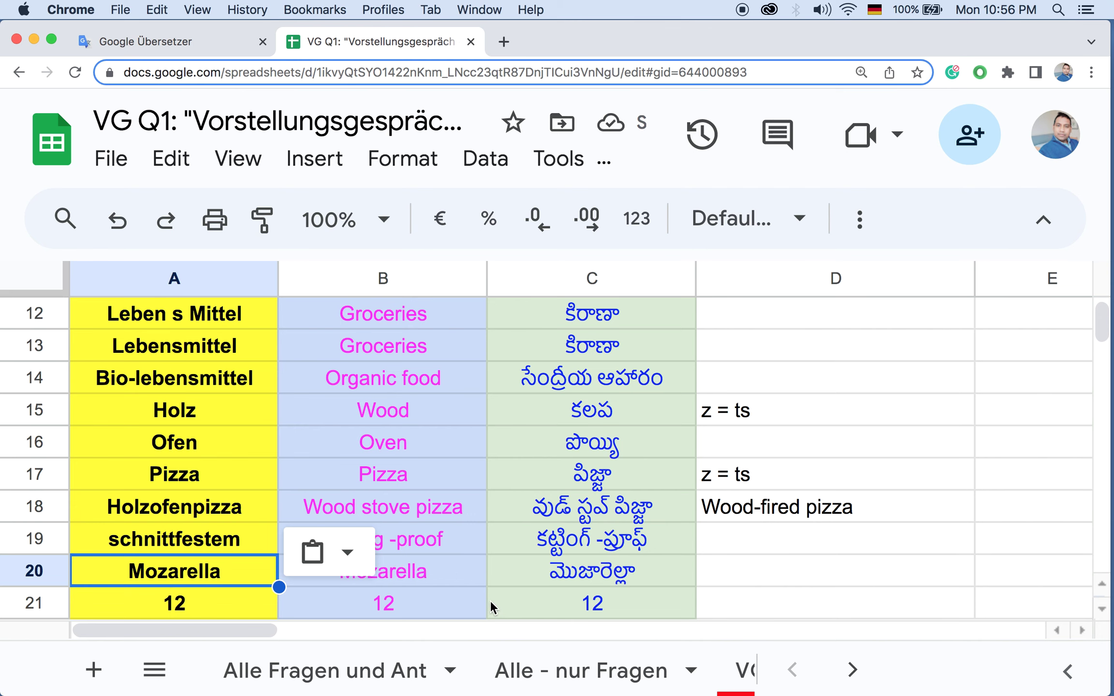
Step: Copy the phrase "Schnittfestem Mozarella" from the Google Übersetzer list into cell A21 of the vocabulary sheet
{"action": "scroll", "coordinate": [489, 600], "scroll_direction": "down", "scroll_amount": 3}
{"action": "left_click", "coordinate": [173, 481]}
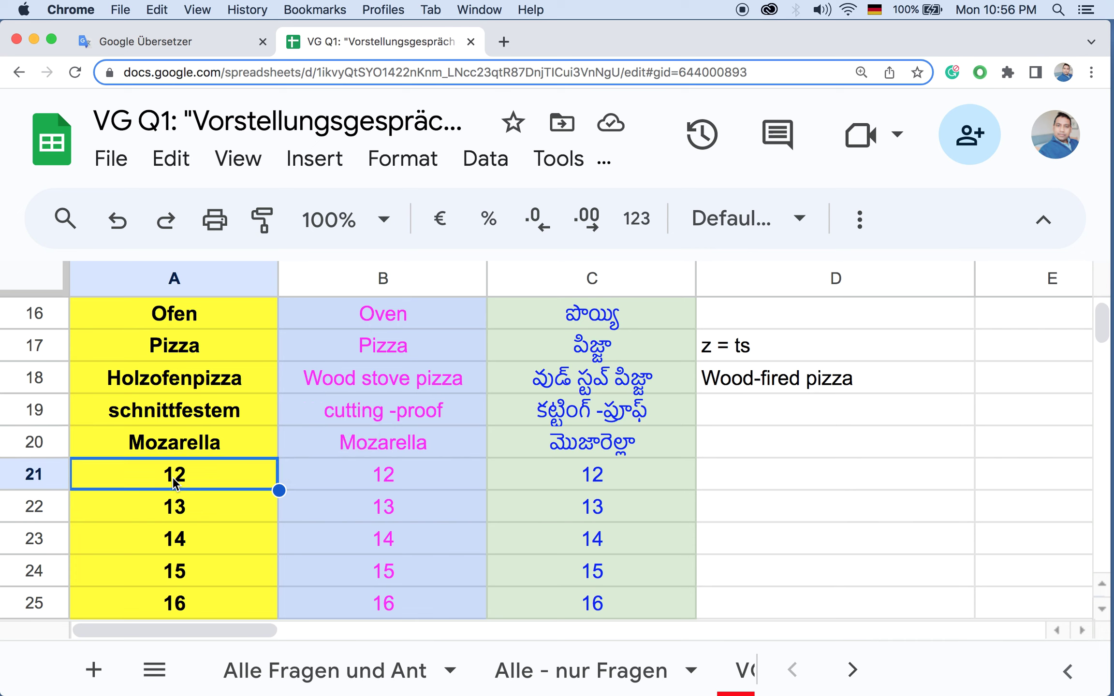
{"action": "left_click", "coordinate": [175, 448]}
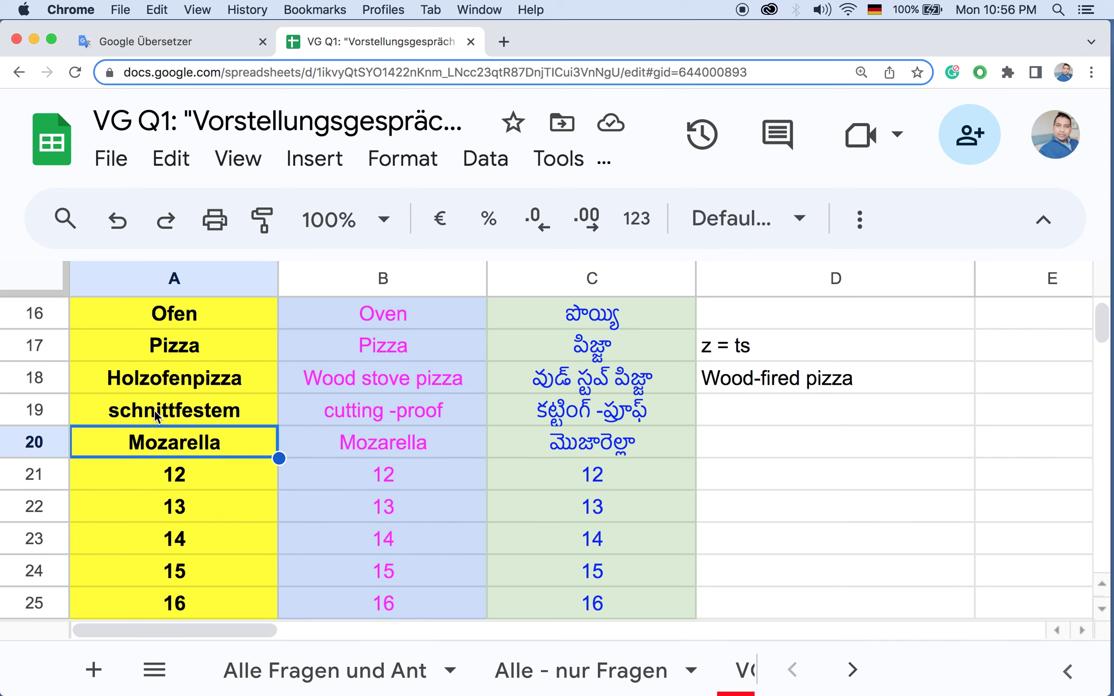
{"action": "left_click", "coordinate": [169, 41]}
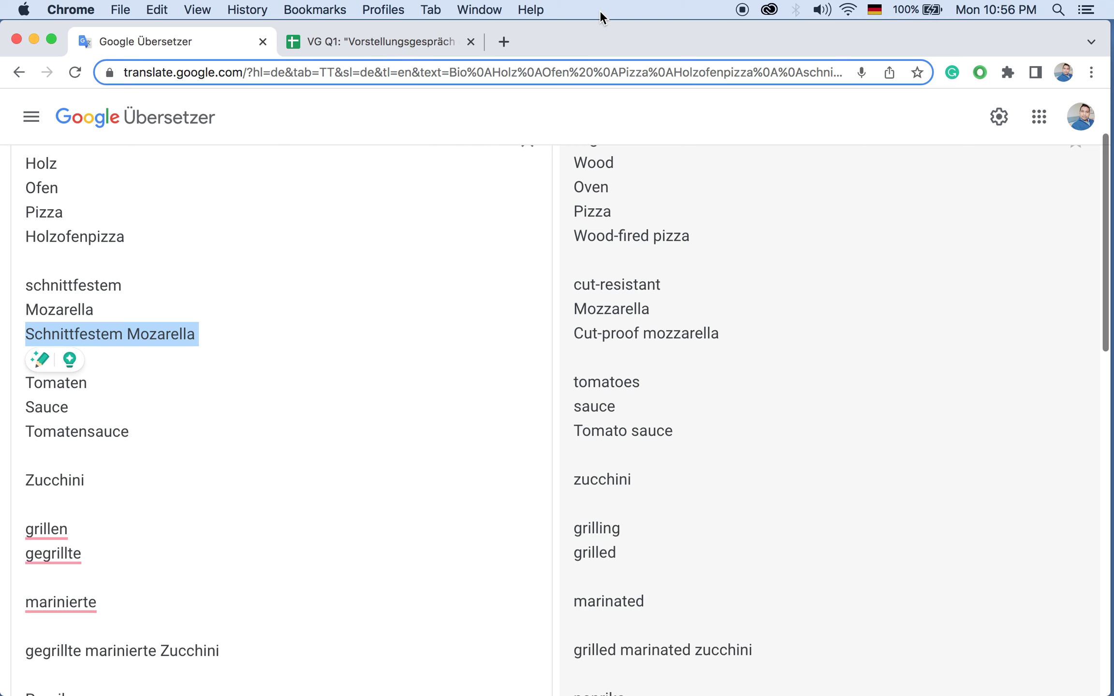
{"action": "left_click", "coordinate": [347, 47]}
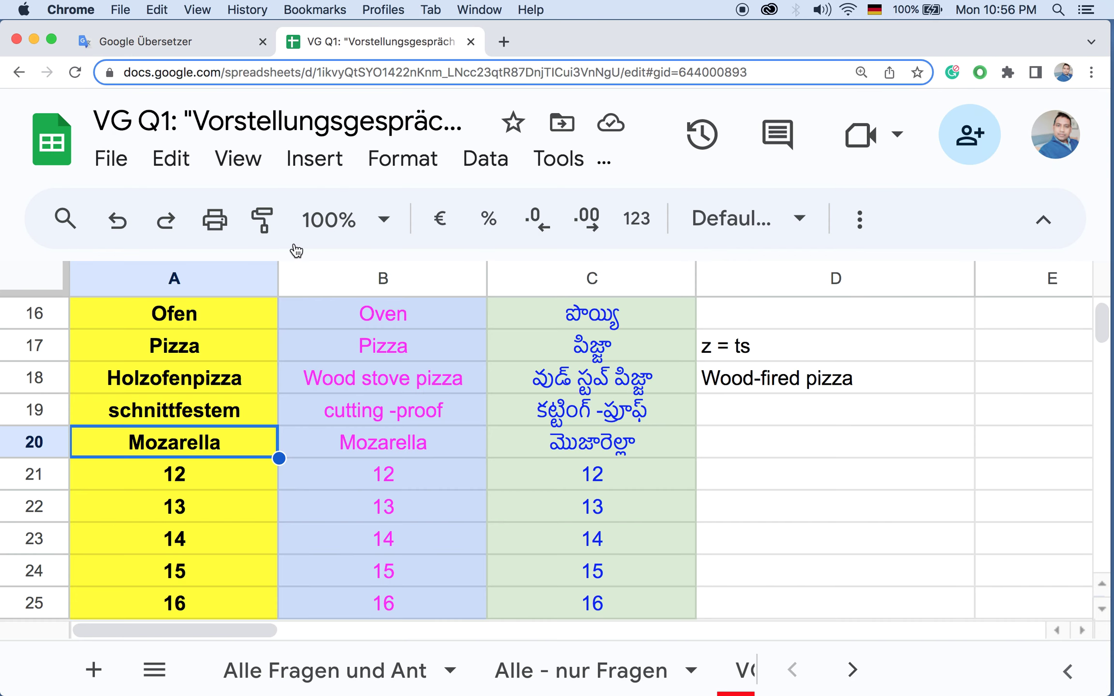
{"action": "left_click", "coordinate": [194, 466]}
{"action": "key", "text": "super+v"}
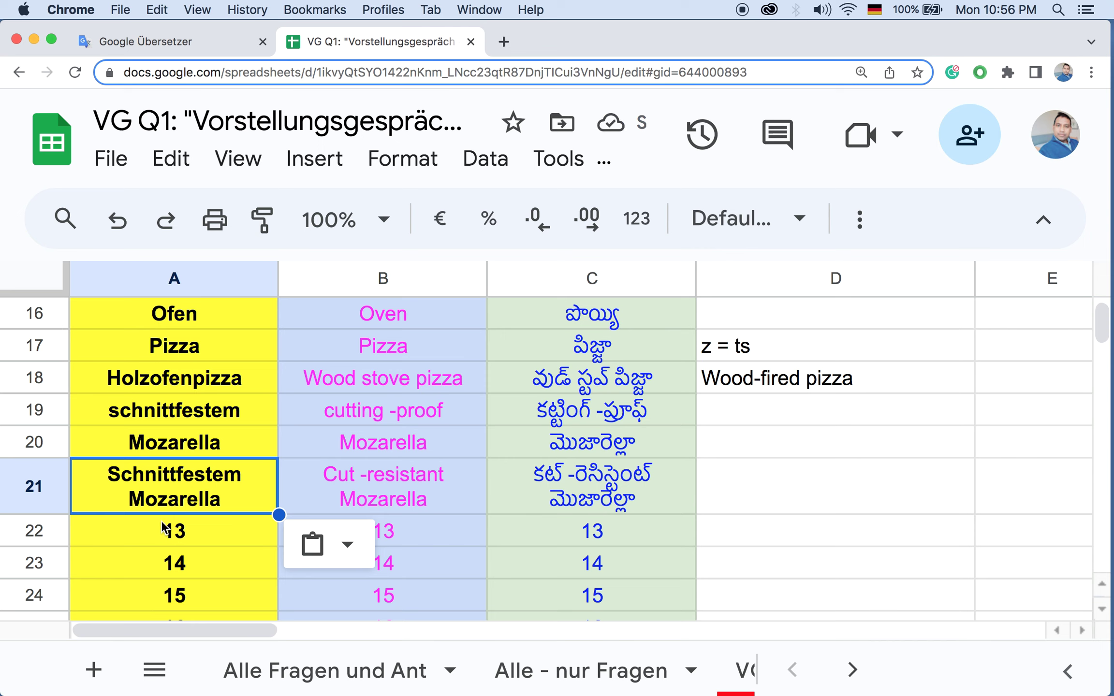
Step: Replace the placeholder number in cell A22 with the word "Sauce"
{"action": "left_click", "coordinate": [176, 536]}
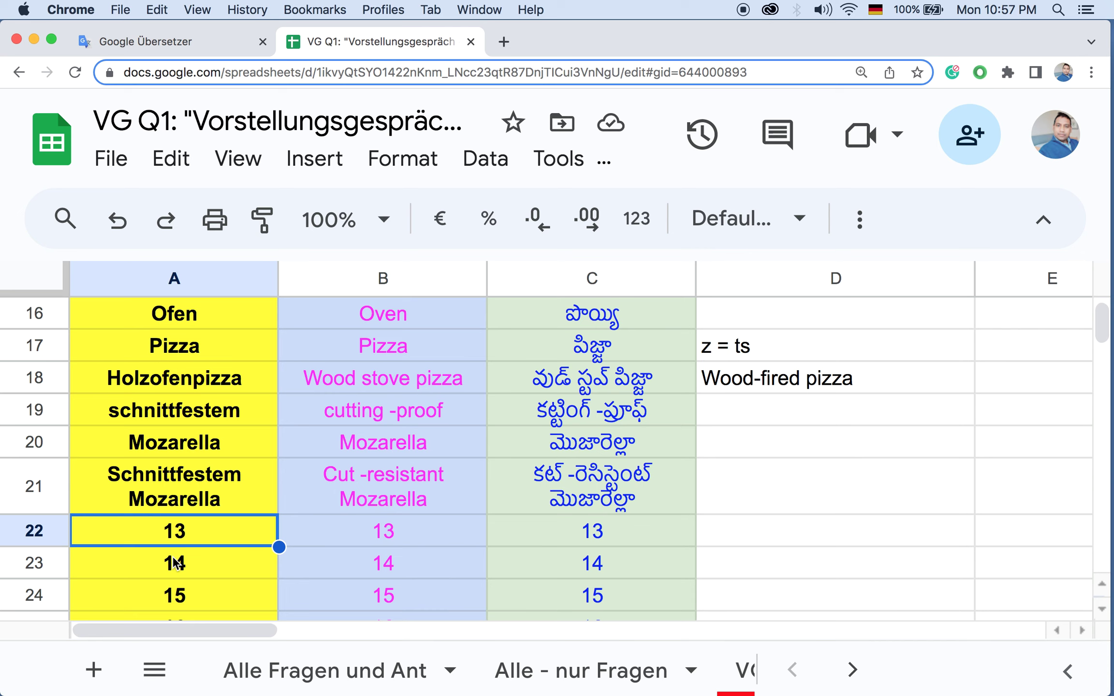
{"action": "type", "text": "Sa"}
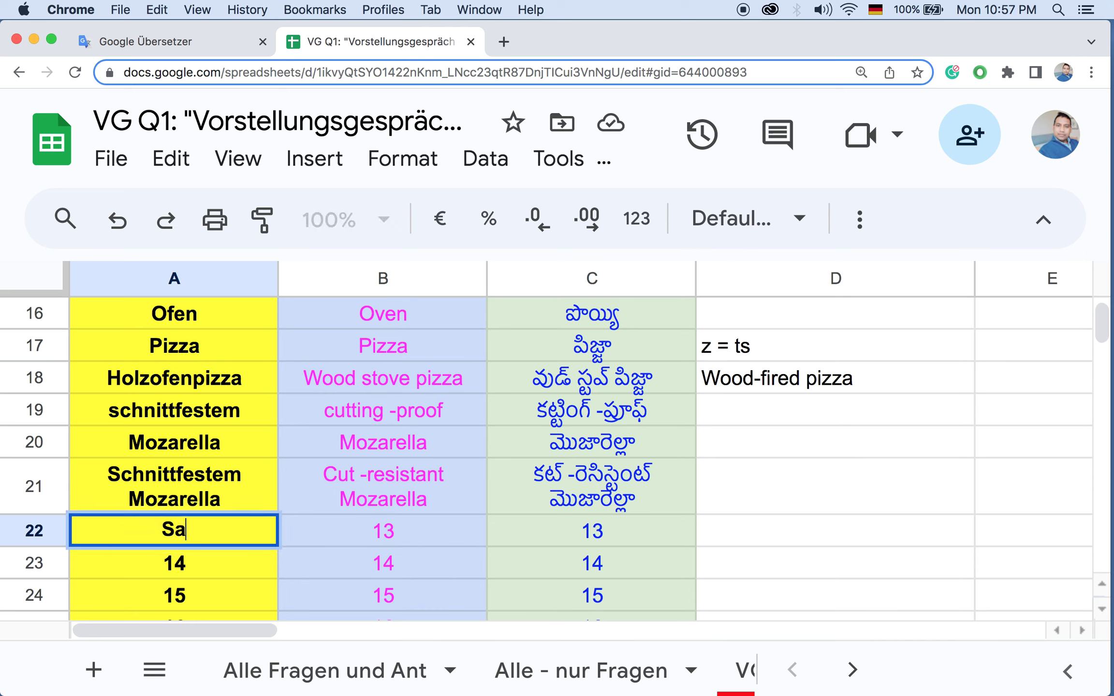
{"action": "type", "text": "uce"}
{"action": "key", "text": "Return"}
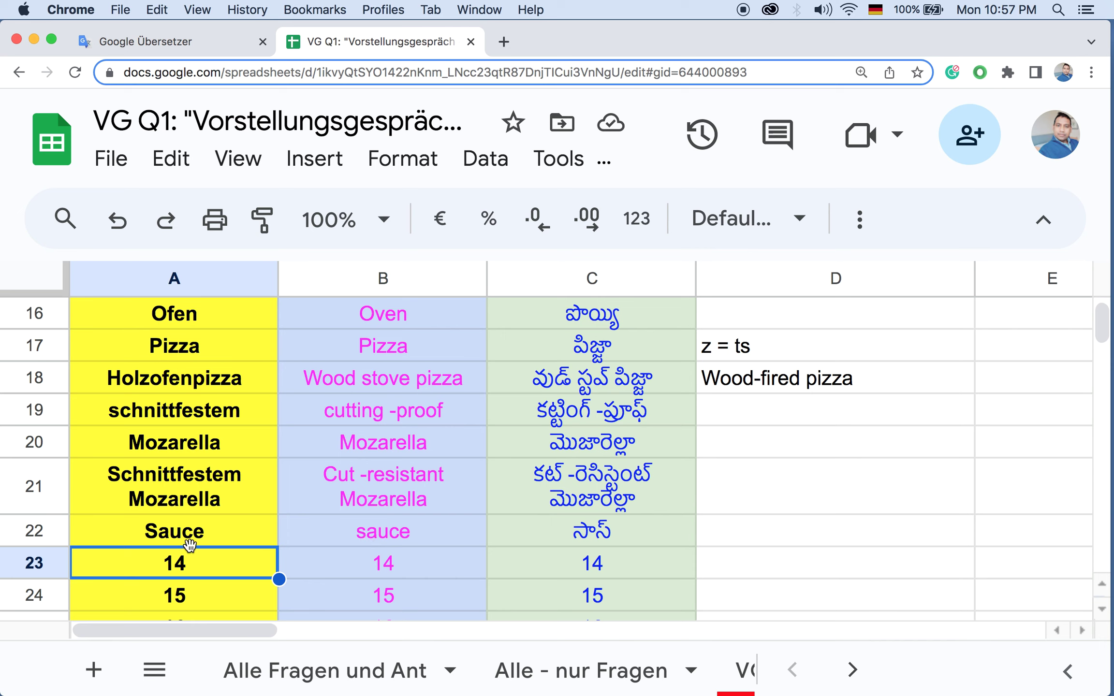
Step: Enter the pronunciation note "S =" in cell D22, in the row for "Sauce", consulting Google Übersetzer in between
{"action": "left_click", "coordinate": [164, 536]}
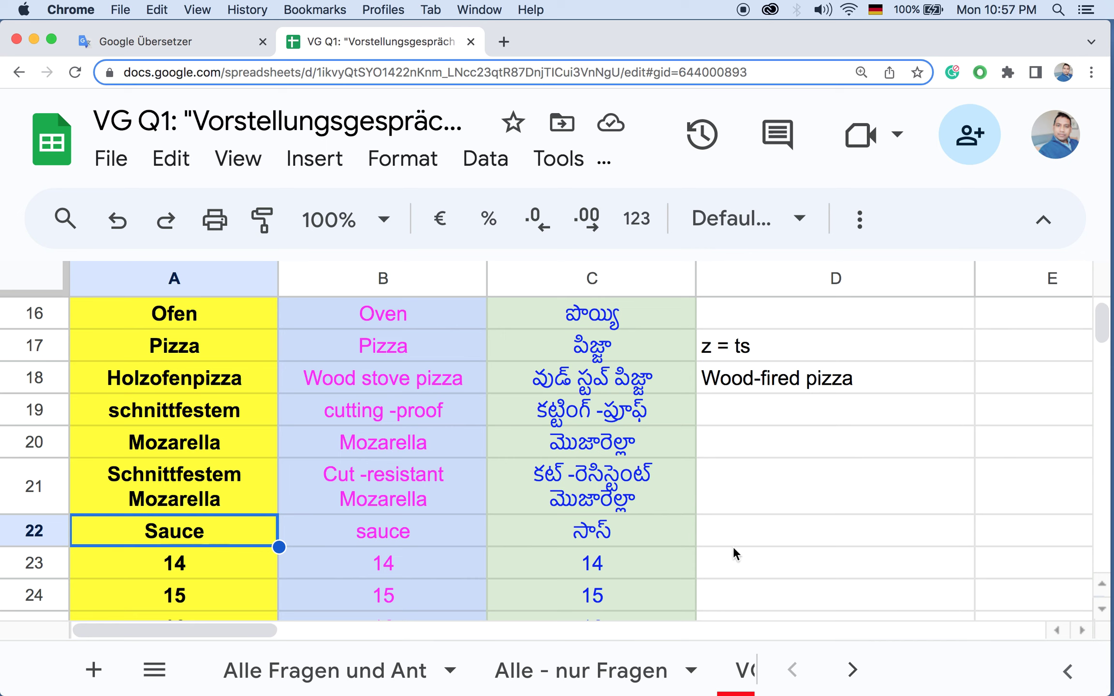
{"action": "left_click", "coordinate": [744, 532]}
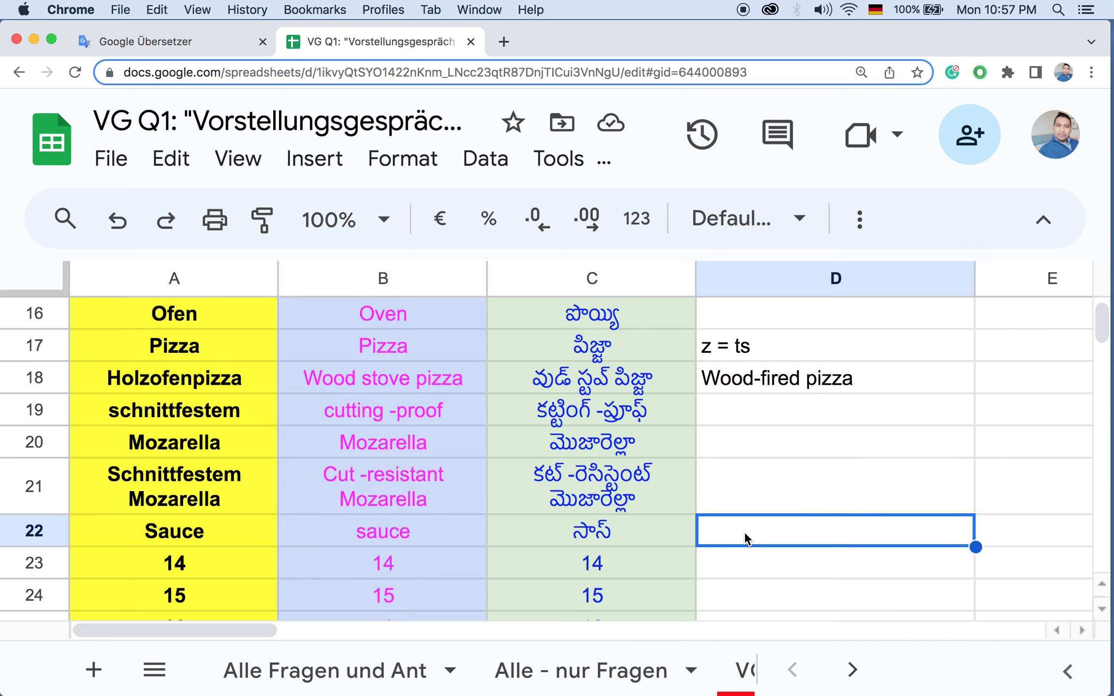
{"action": "type", "text": "S"}
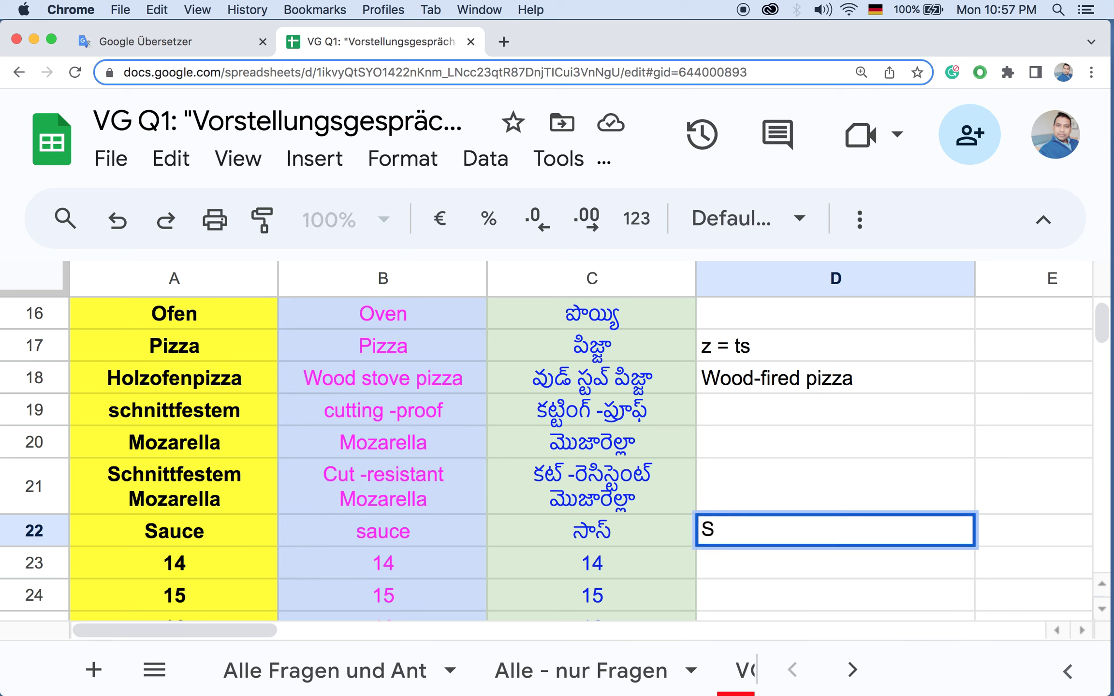
{"action": "left_click", "coordinate": [109, 73]}
{"action": "left_click", "coordinate": [130, 40]}
{"action": "left_click", "coordinate": [130, 40]}
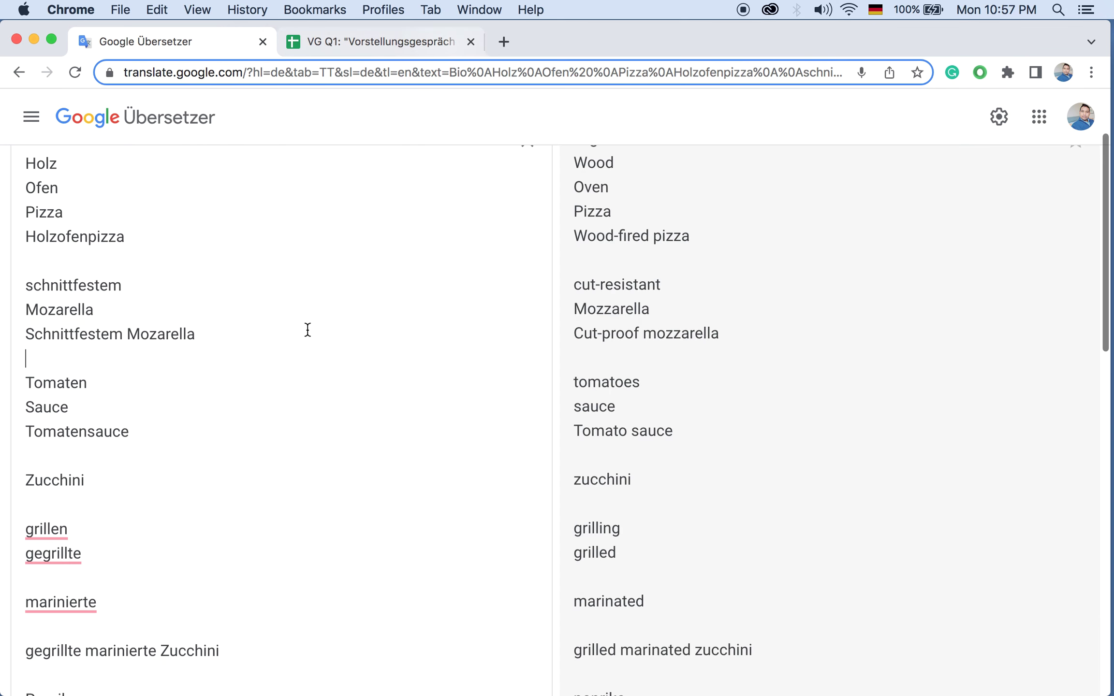
{"action": "left_click", "coordinate": [483, 36]}
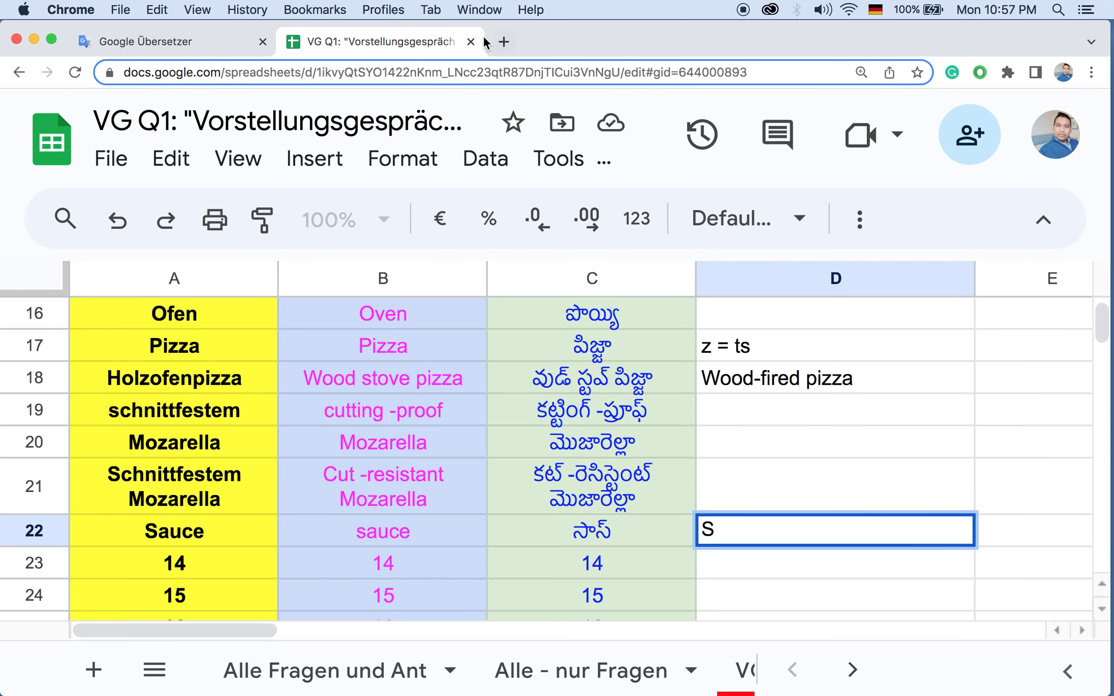
{"action": "type", "text": "="}
{"action": "left_click", "coordinate": [147, 532]}
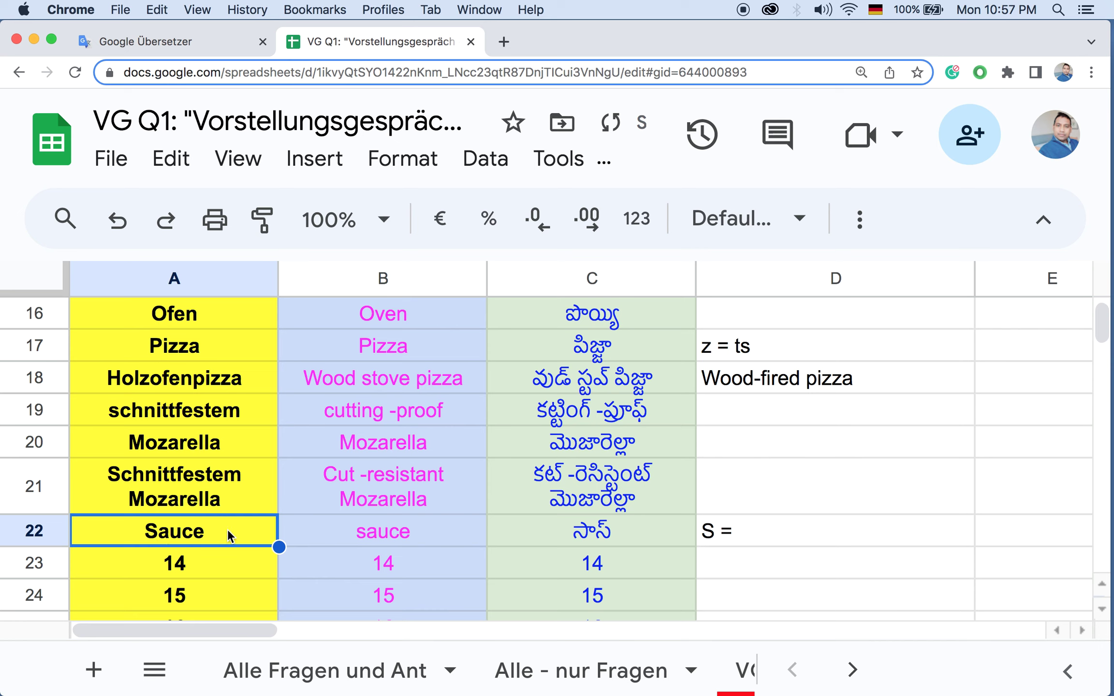
{"action": "left_click", "coordinate": [179, 565]}
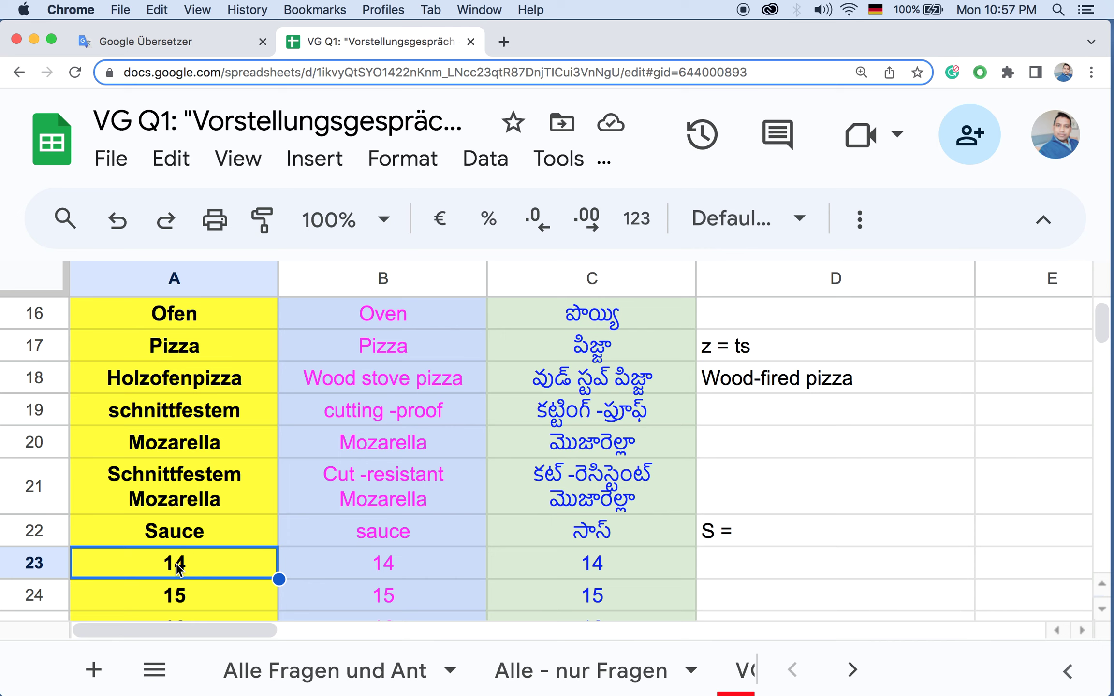
Step: Replace the placeholder number in cell A23 with the word "Tomaten"
{"action": "type", "text": "T"}
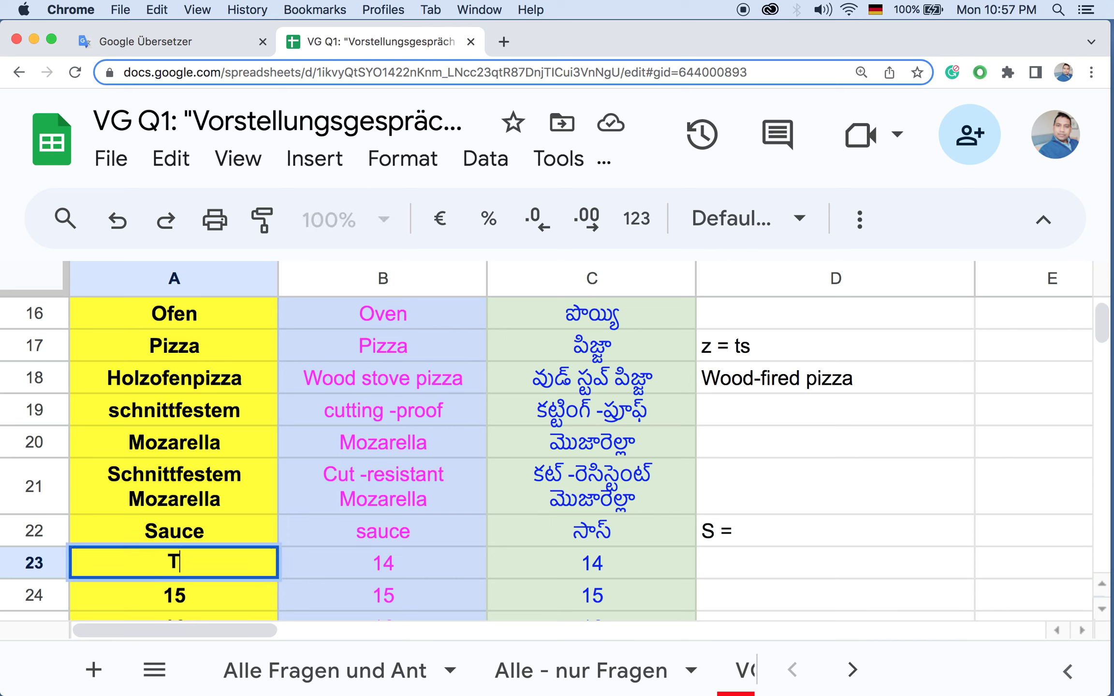
{"action": "type", "text": "omaten"}
{"action": "key", "text": "Return"}
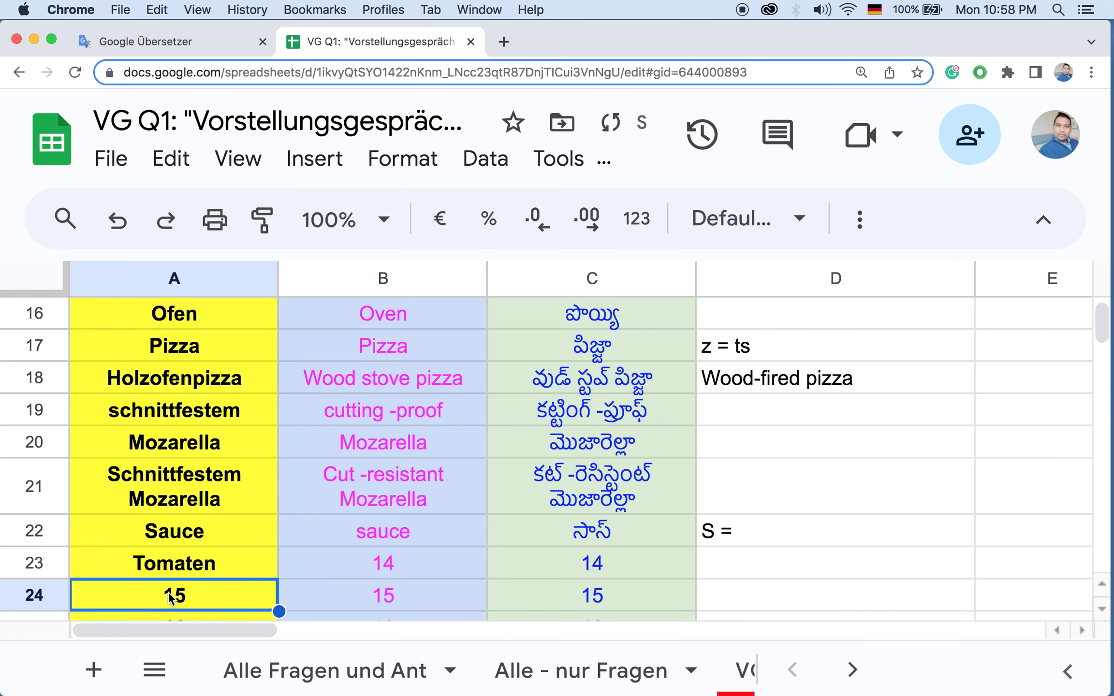
Step: Replace the placeholder number in cell A24 with the compound word "Tomatensauce"
{"action": "scroll", "coordinate": [170, 597], "scroll_direction": "down", "scroll_amount": 1}
{"action": "scroll", "coordinate": [171, 597], "scroll_direction": "down", "scroll_amount": 3}
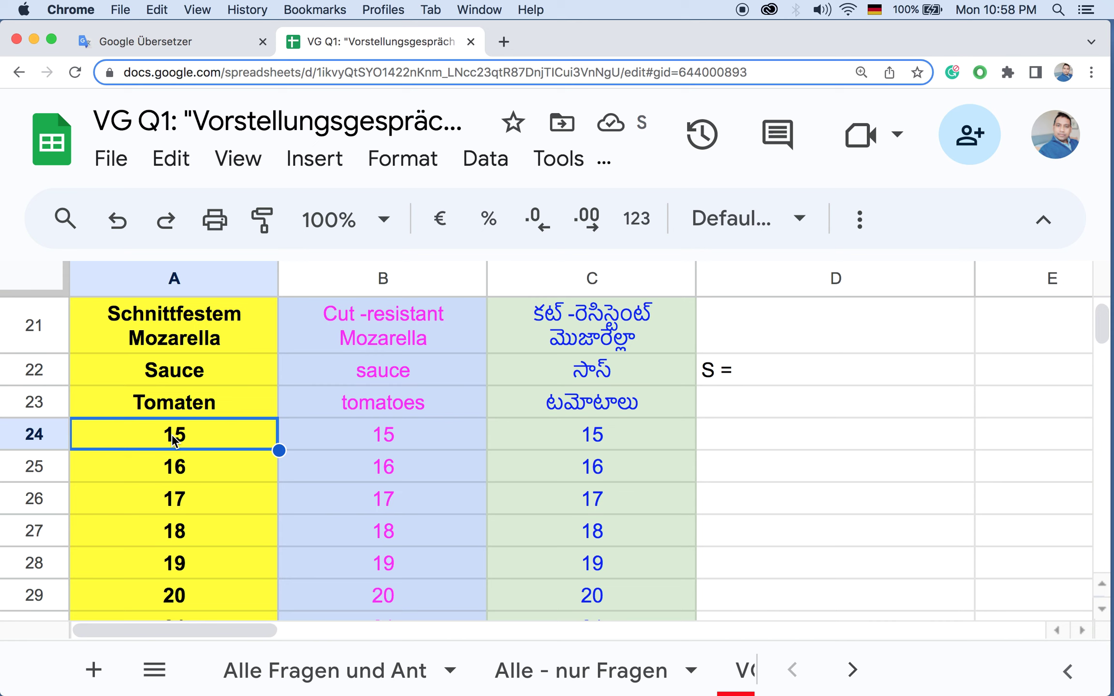
{"action": "type", "text": "T"}
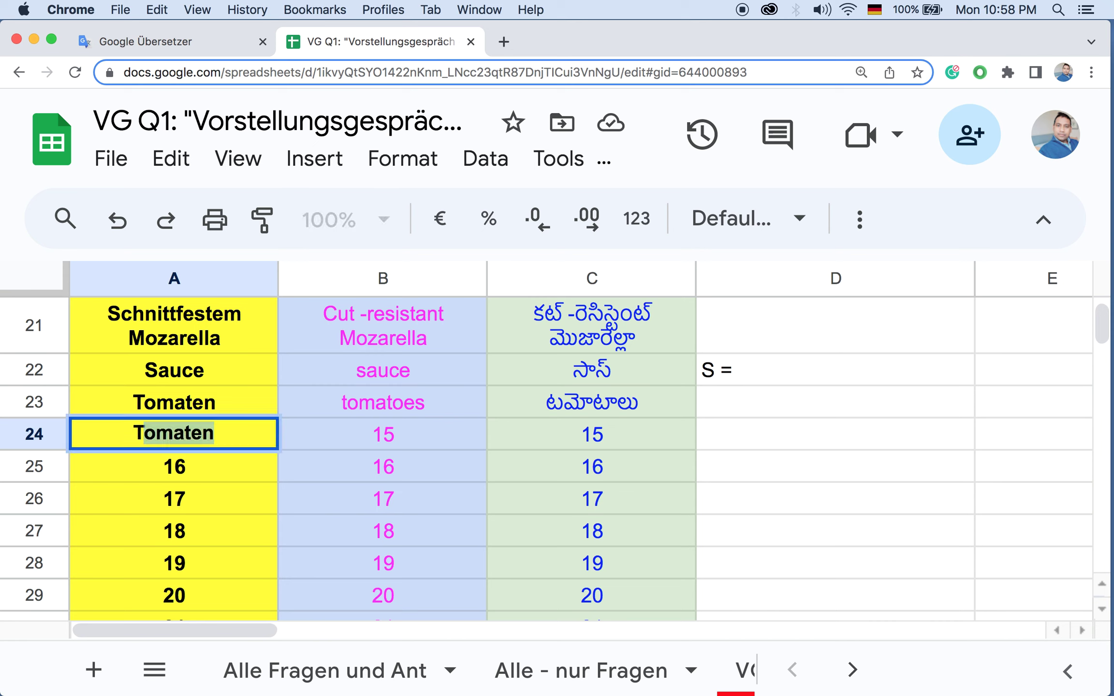
{"action": "left_click", "coordinate": [233, 434]}
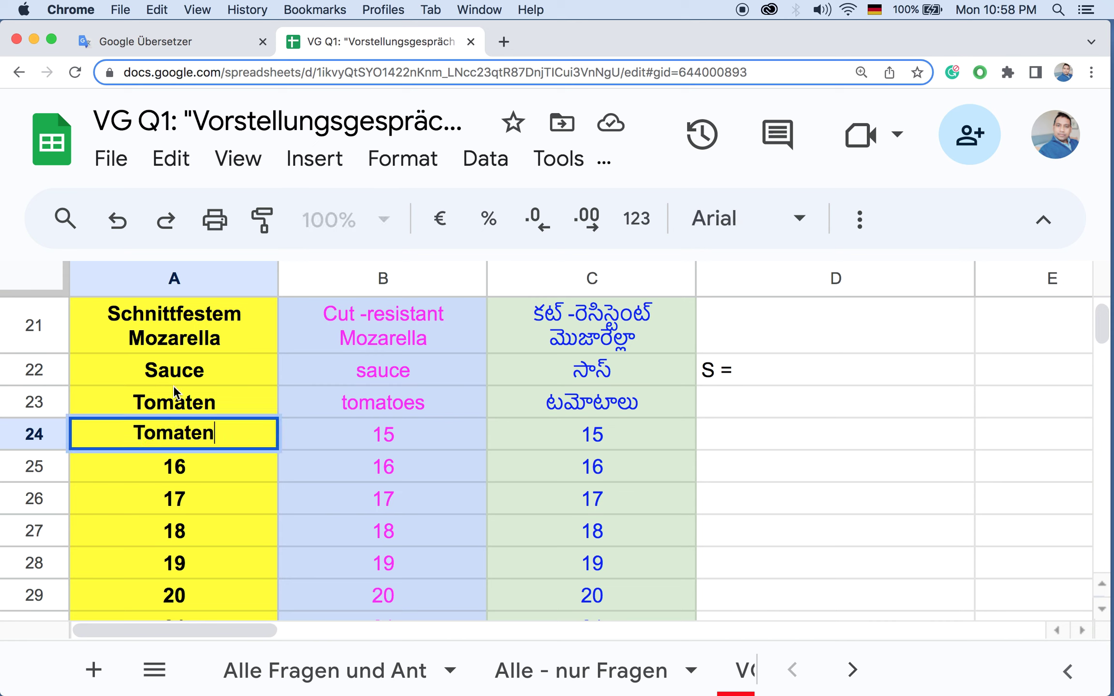
{"action": "type", "text": "sauce"}
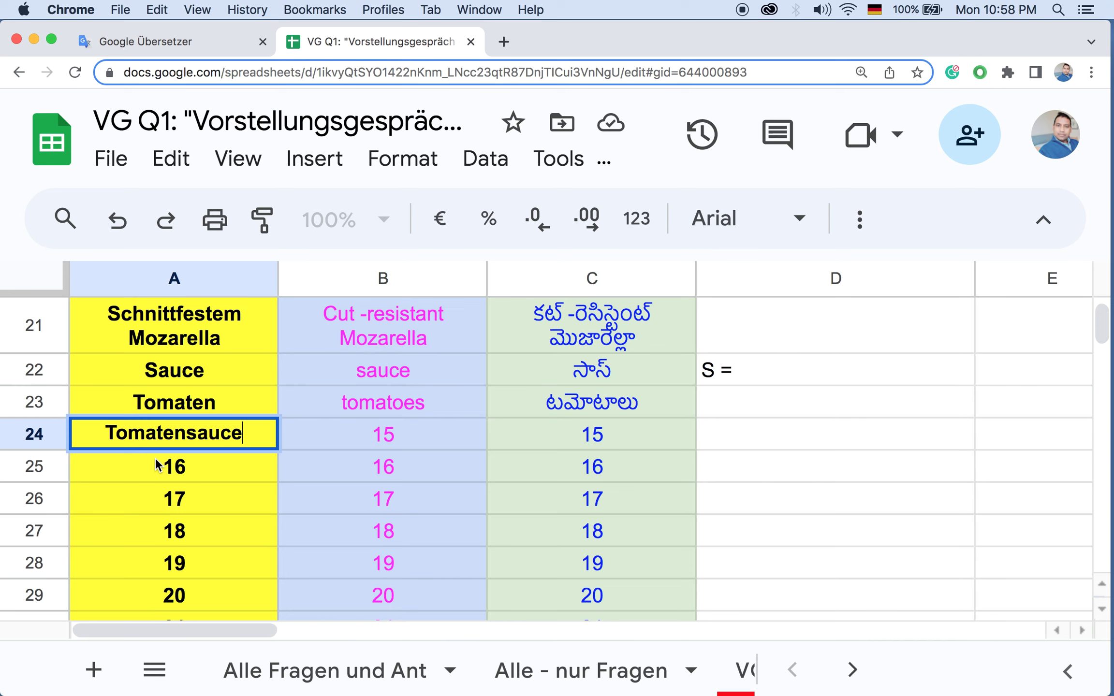
{"action": "key", "text": "Return"}
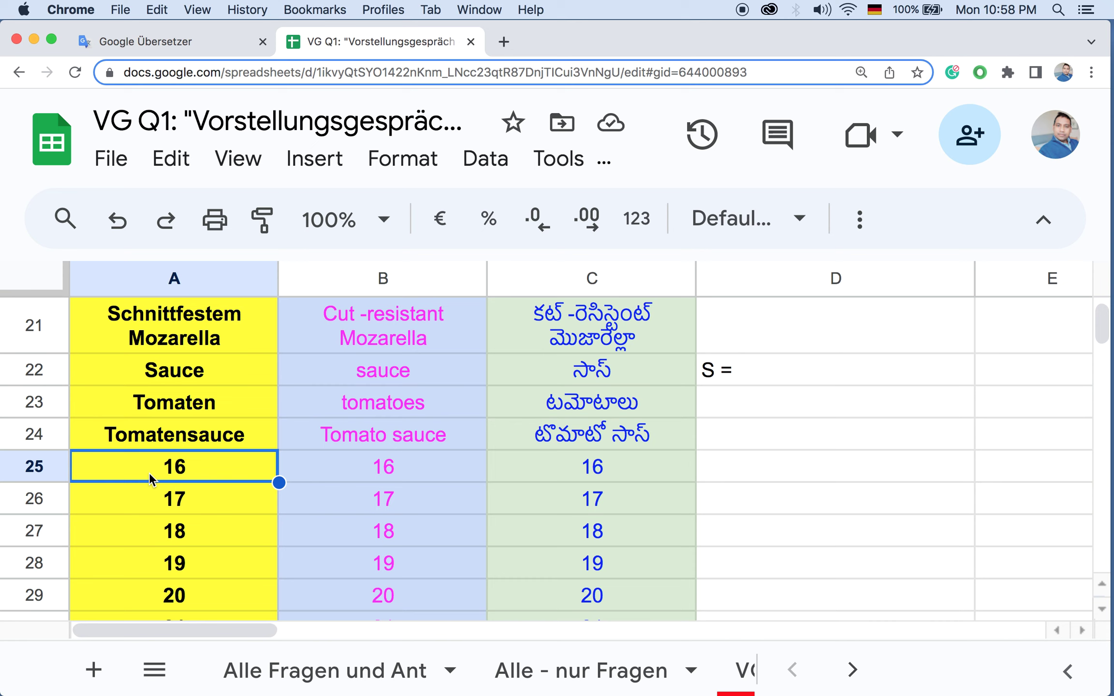
Step: Replace the placeholder number in cell A25 with the verb "grillen"
{"action": "type", "text": "gr"}
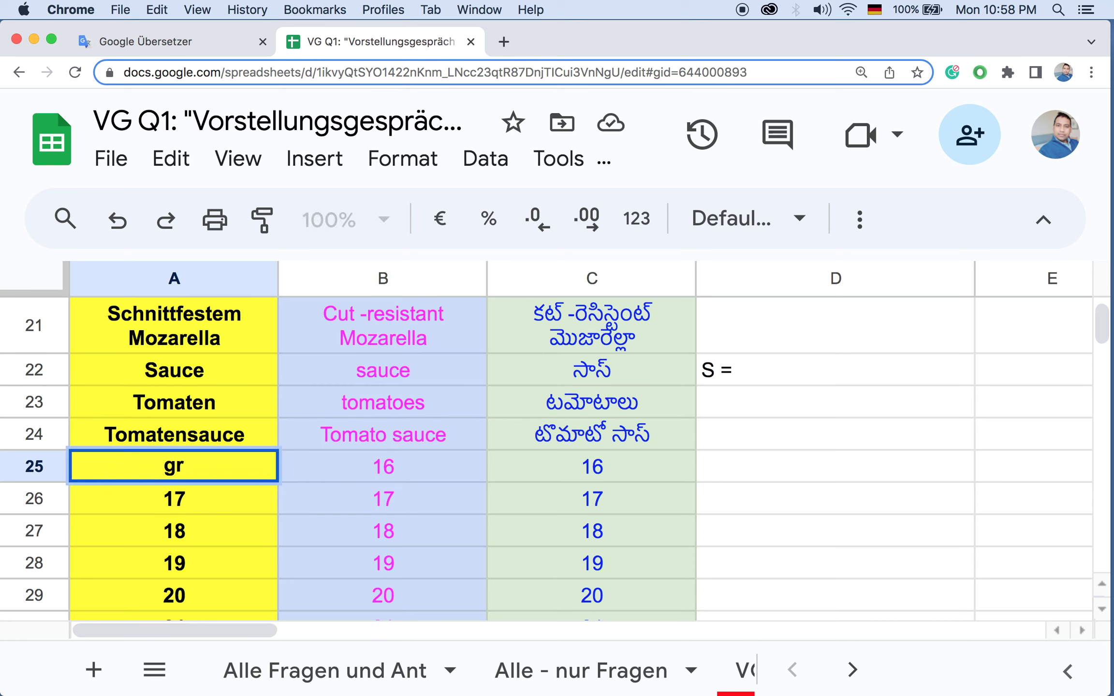
{"action": "type", "text": "illen"}
{"action": "left_click", "coordinate": [174, 503]}
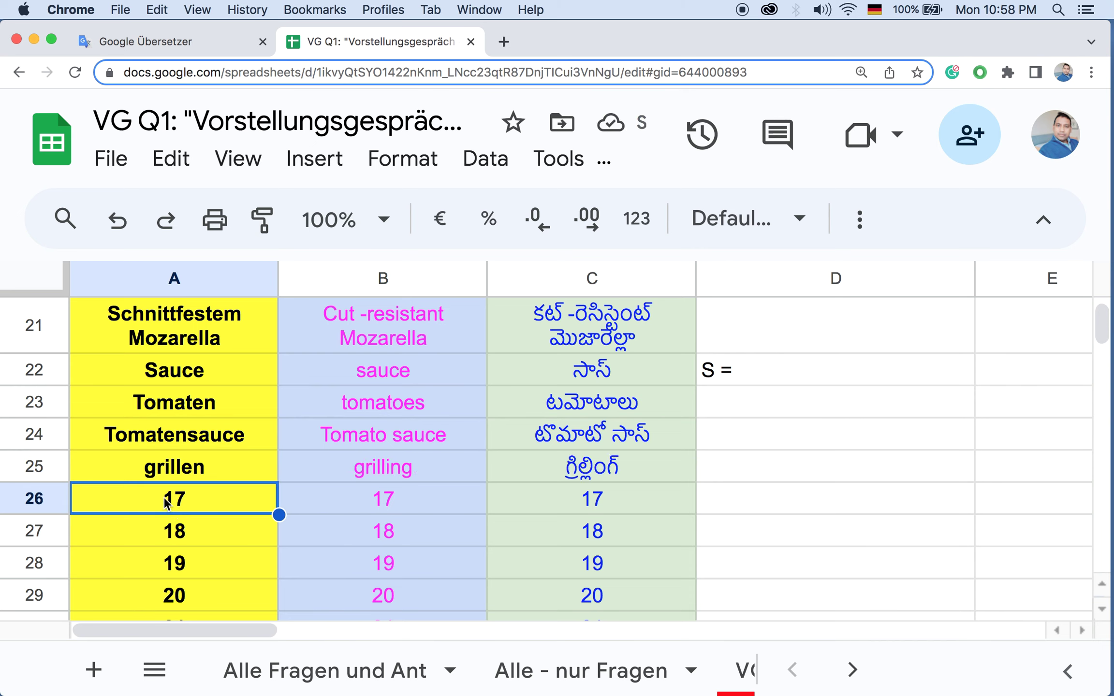
Step: Enter the participle "gegrillt" in cell A26, highlighting its "ge" prefix along the way
{"action": "type", "text": "ge"}
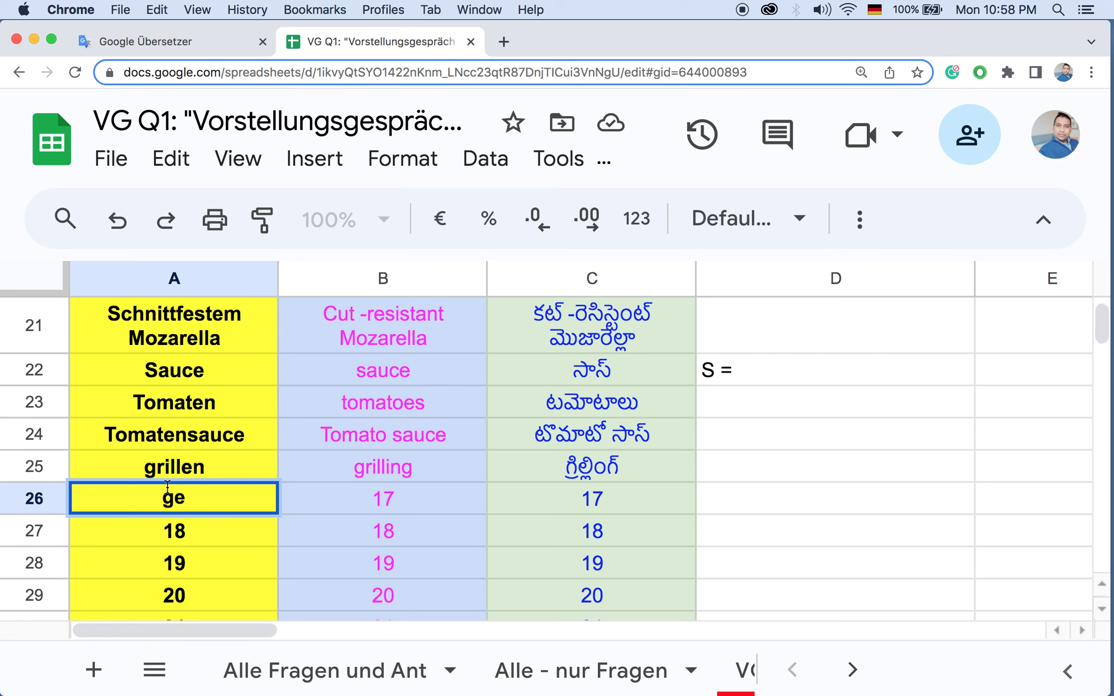
{"action": "type", "text": "g"}
{"action": "left_click", "coordinate": [179, 496]}
{"action": "key", "text": "shift+Left"}
{"action": "key", "text": "shift+Left"}
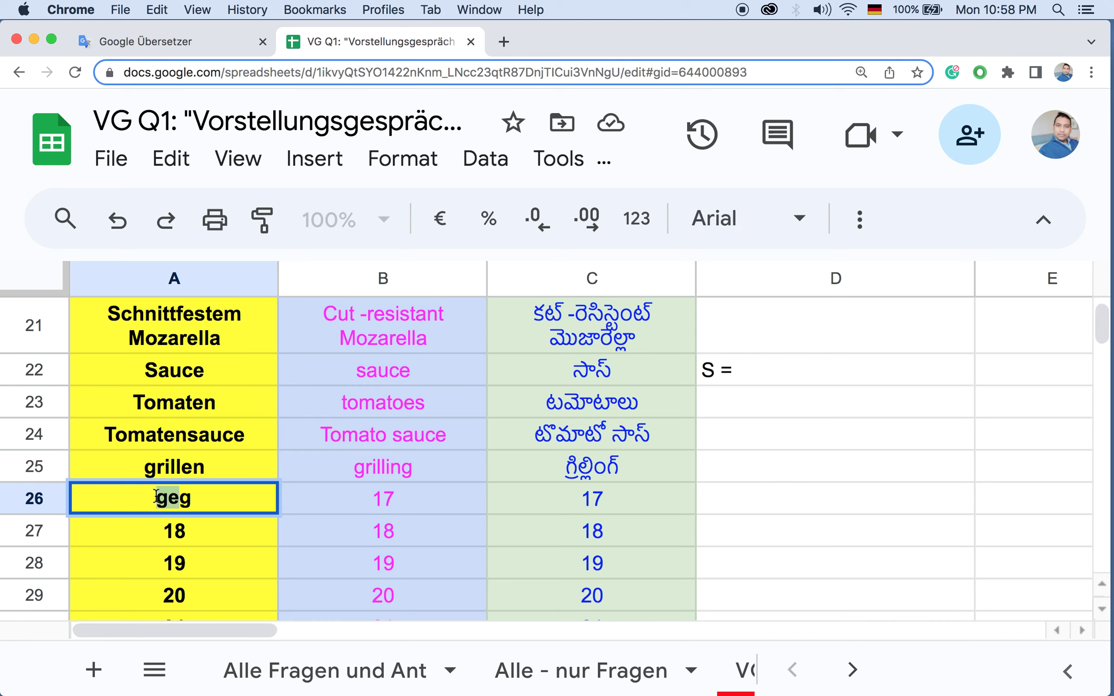
{"action": "key", "text": "End"}
{"action": "left_click_drag", "start_coordinate": [179, 498], "coordinate": [157, 498]}
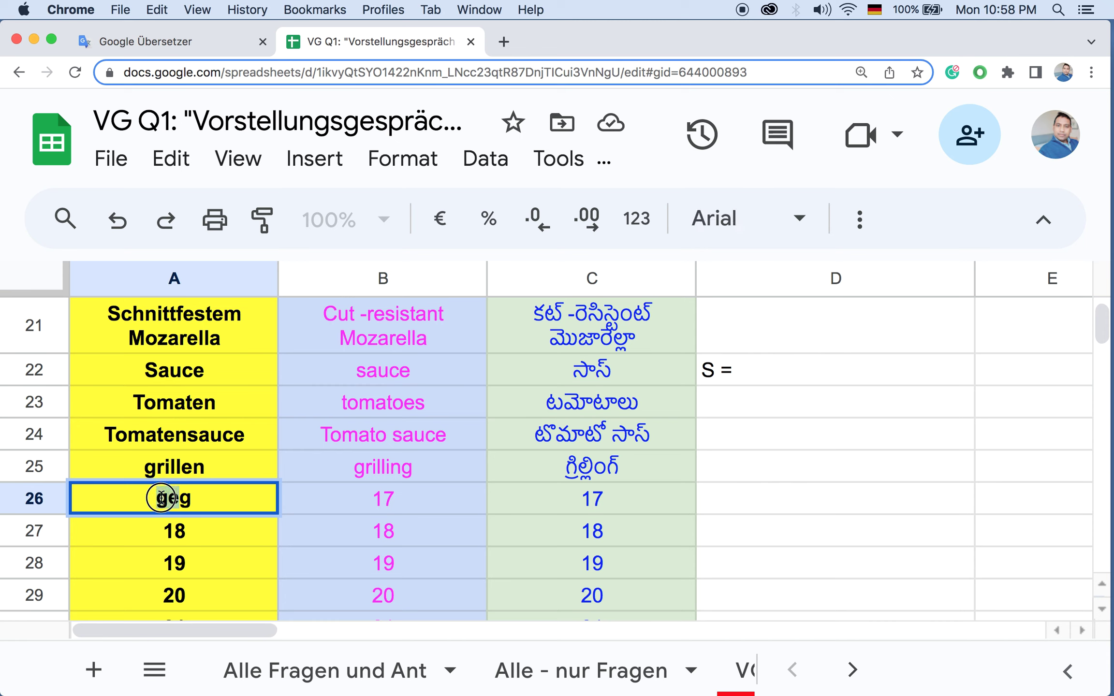
{"action": "left_click", "coordinate": [148, 471]}
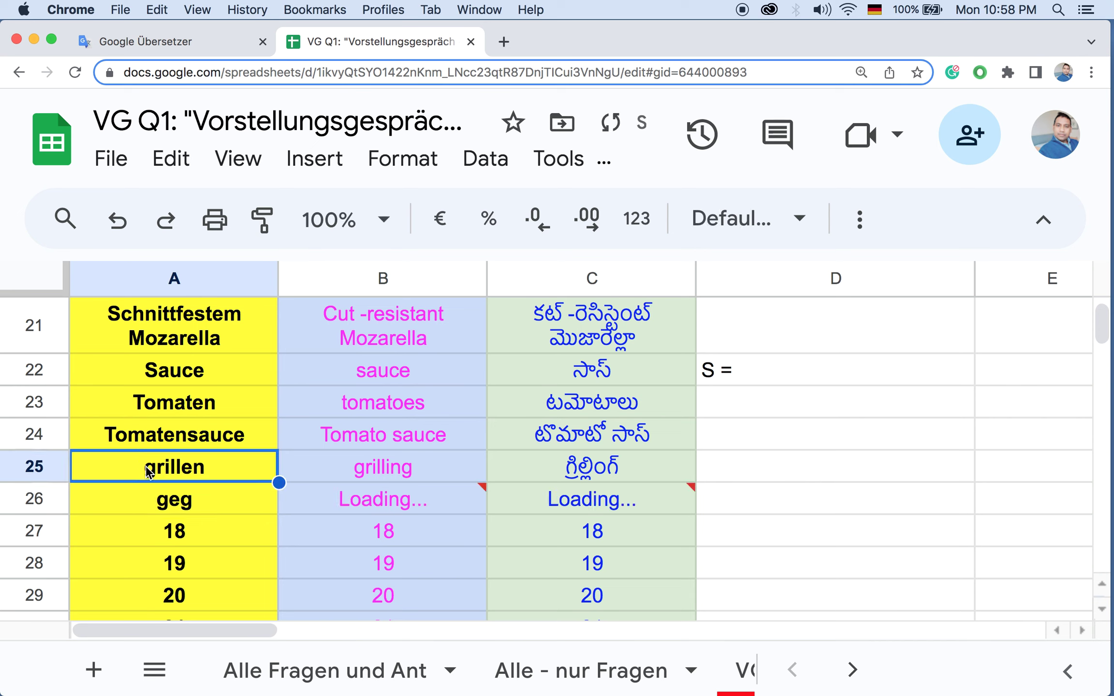
{"action": "left_click", "coordinate": [174, 500]}
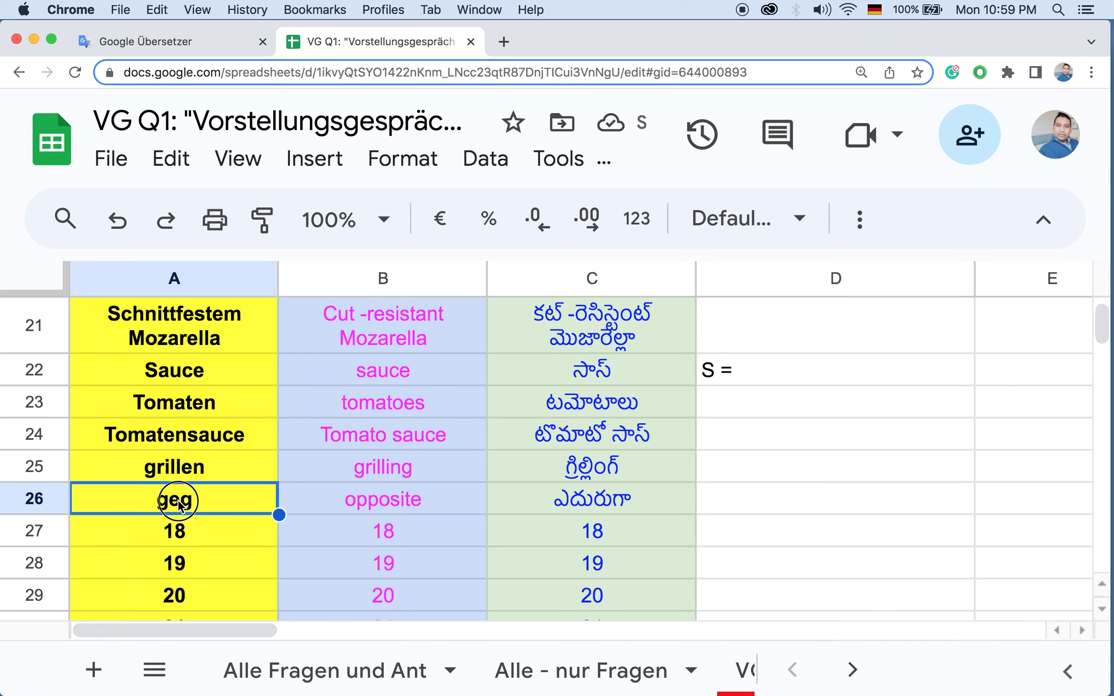
{"action": "double_click", "coordinate": [174, 500]}
{"action": "left_click", "coordinate": [194, 498]}
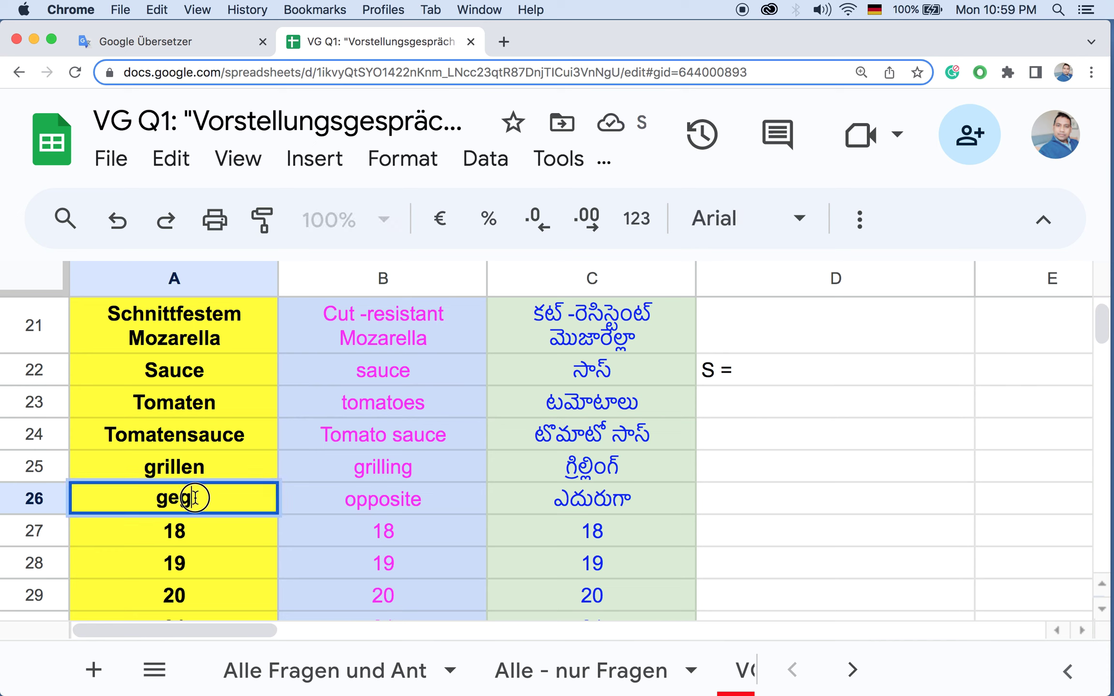
{"action": "type", "text": "r"}
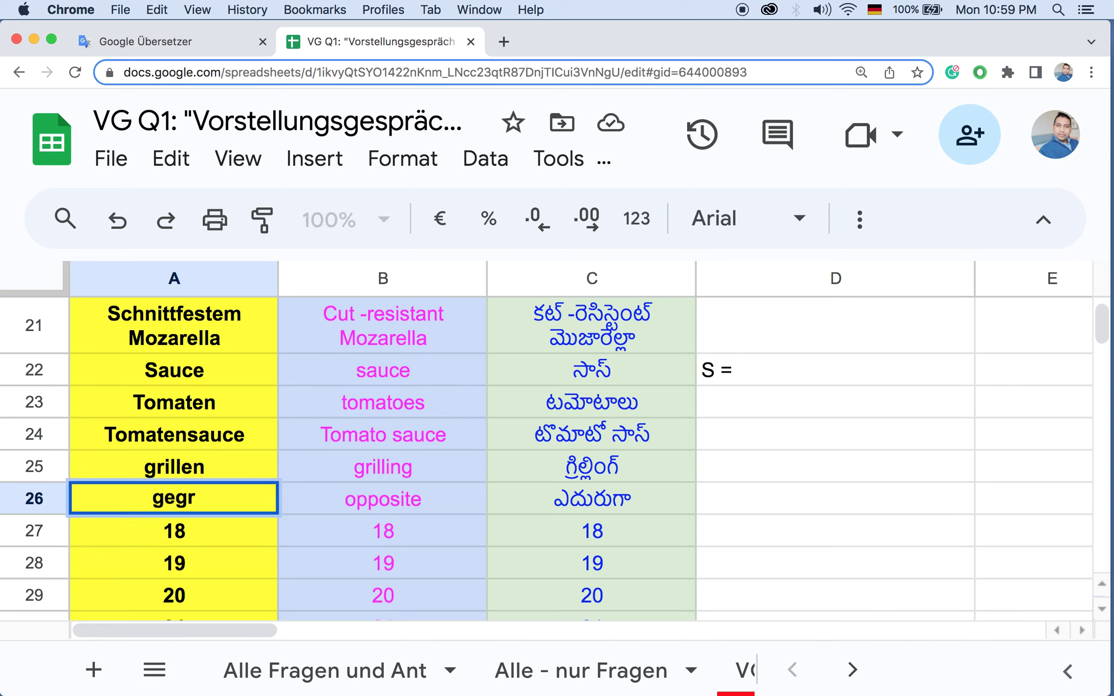
{"action": "type", "text": "illt"}
{"action": "key", "text": "Return"}
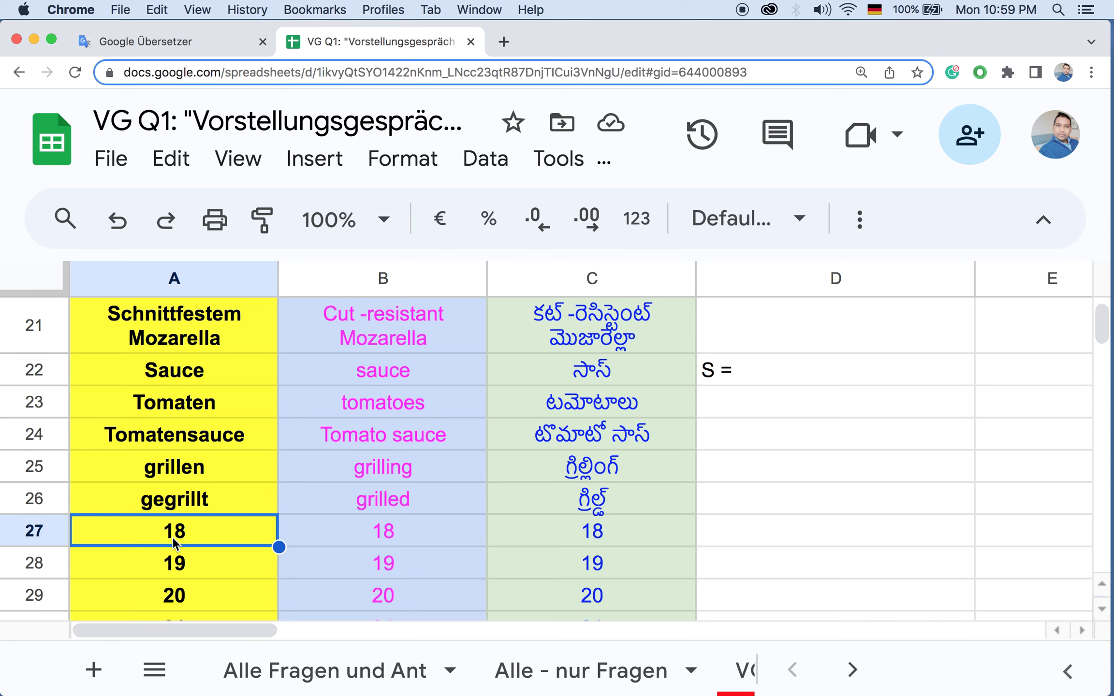
Step: Replace the placeholder number in cell A27 with the word "marinierte"
{"action": "type", "text": "marinierte"}
{"action": "left_click", "coordinate": [178, 563]}
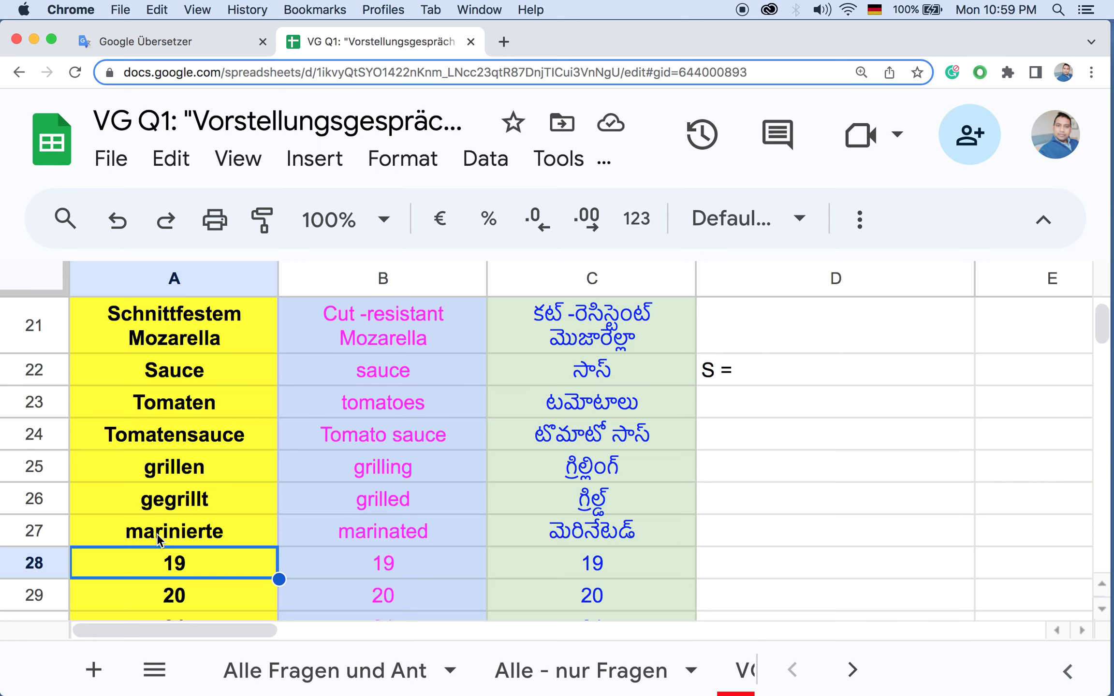
{"action": "left_click", "coordinate": [157, 533]}
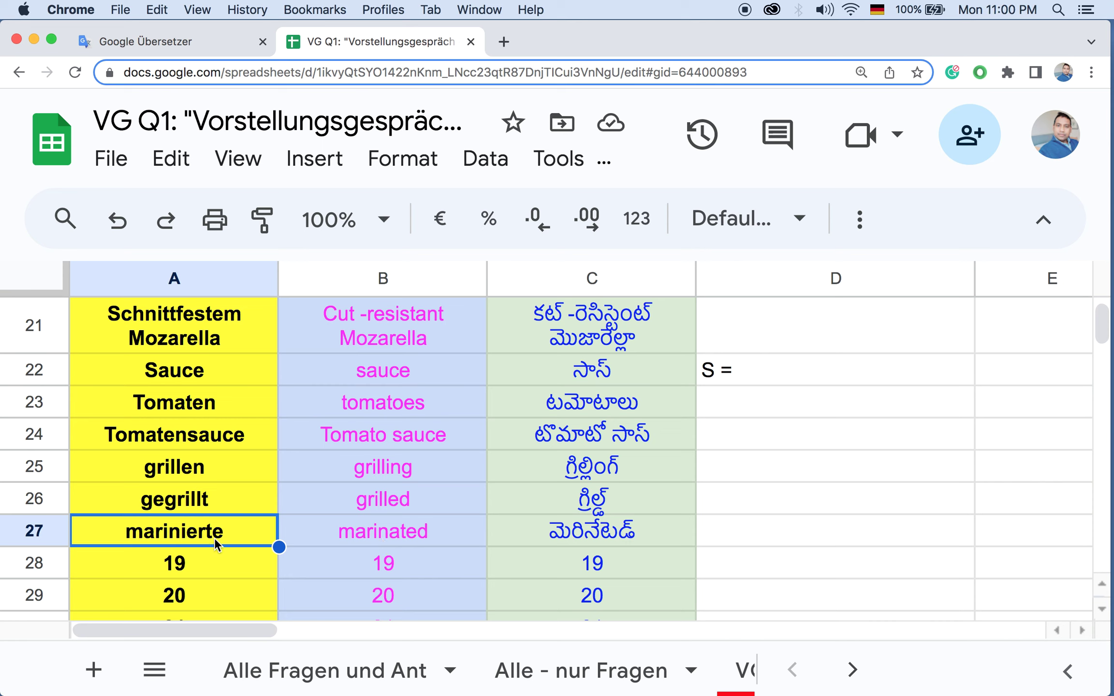
Step: Examine the English translations of "gegrillt" and "marinierte" in rows 26 and 27
{"action": "left_click", "coordinate": [176, 570]}
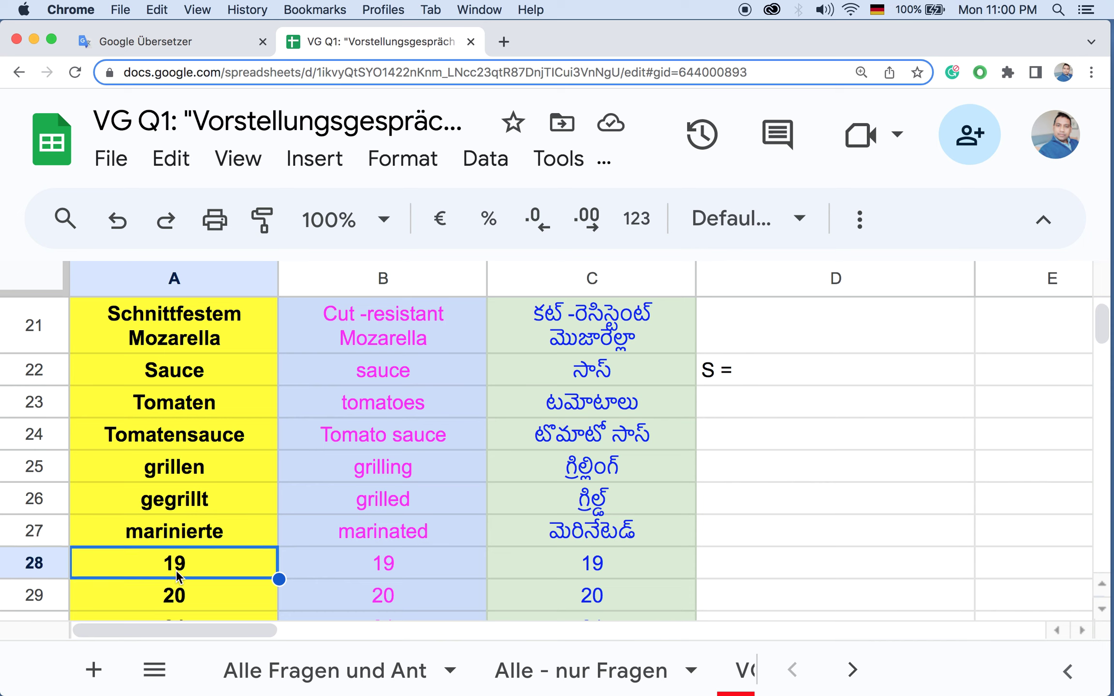
{"action": "left_click", "coordinate": [168, 505]}
{"action": "left_click", "coordinate": [418, 505]}
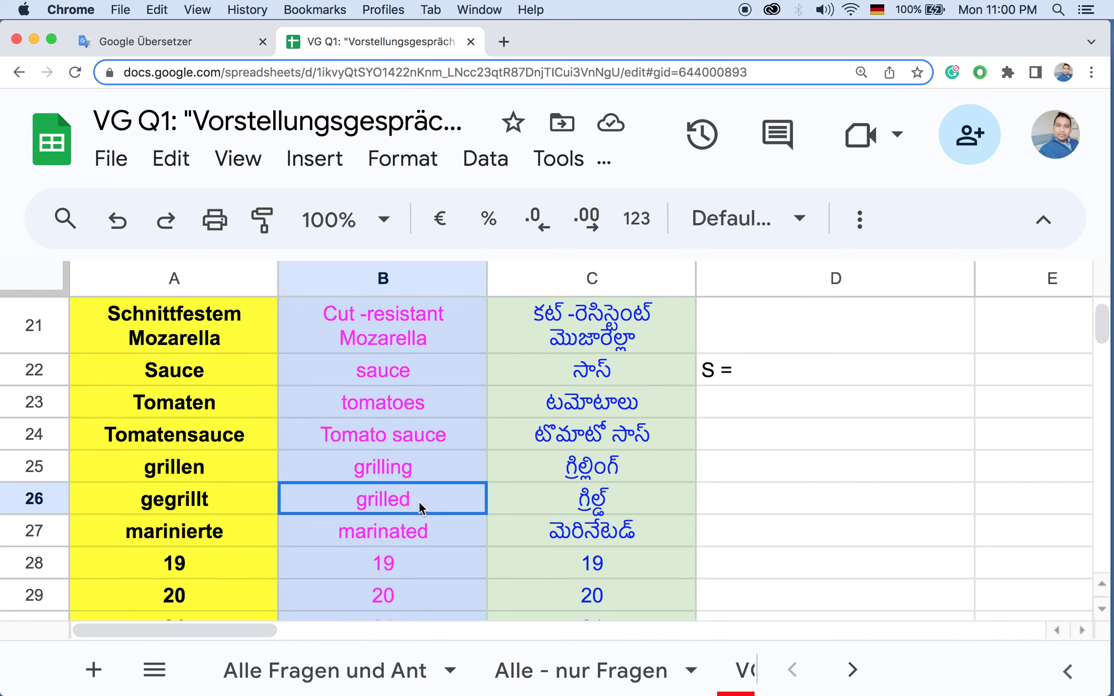
{"action": "left_click", "coordinate": [410, 530]}
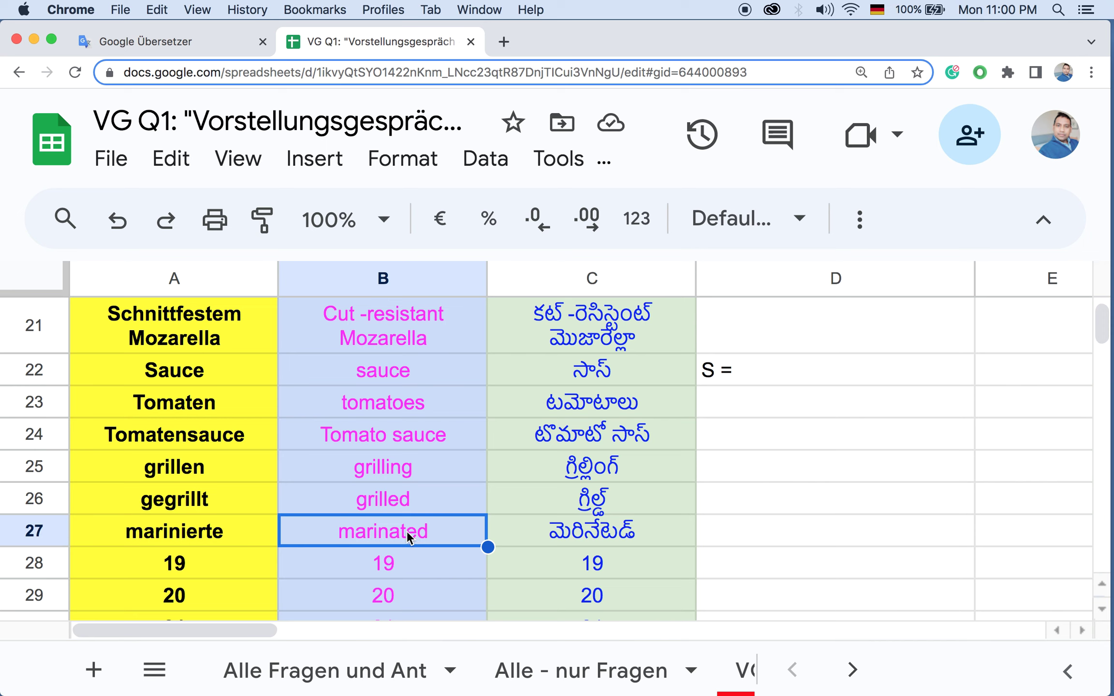
{"action": "left_click", "coordinate": [362, 502]}
{"action": "left_click", "coordinate": [374, 532]}
{"action": "left_click", "coordinate": [192, 563]}
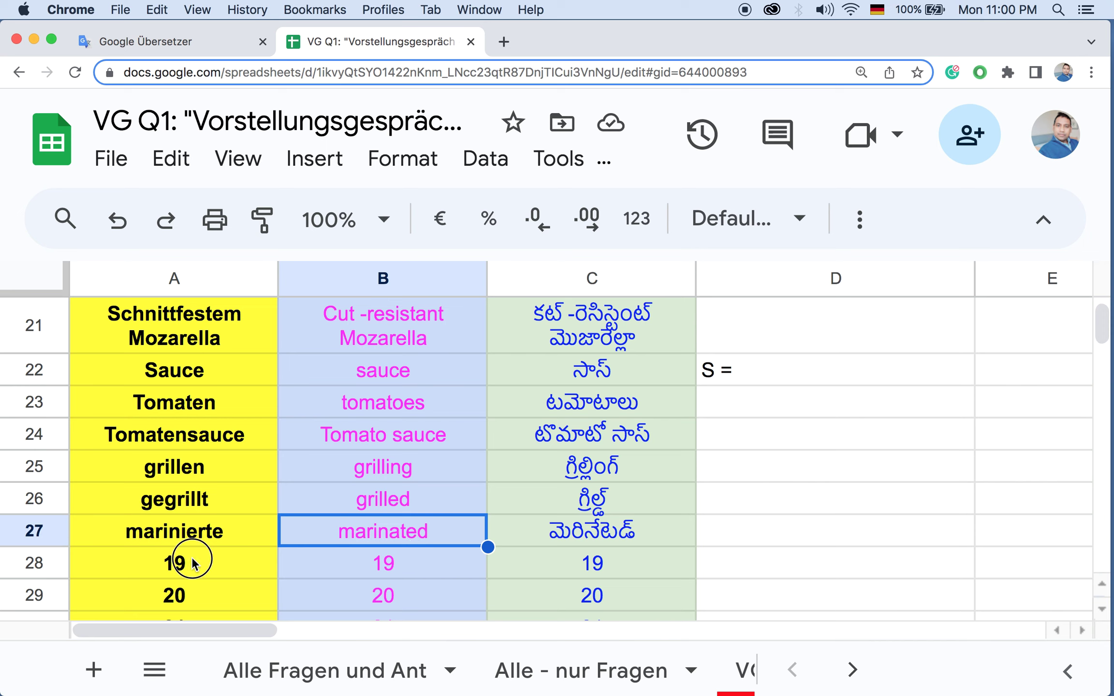
Step: Copy the words in cells A26 and A27 together into cell A28, replacing its placeholder number
{"action": "left_click", "coordinate": [172, 500]}
{"action": "left_click", "coordinate": [177, 535], "text": "super"}
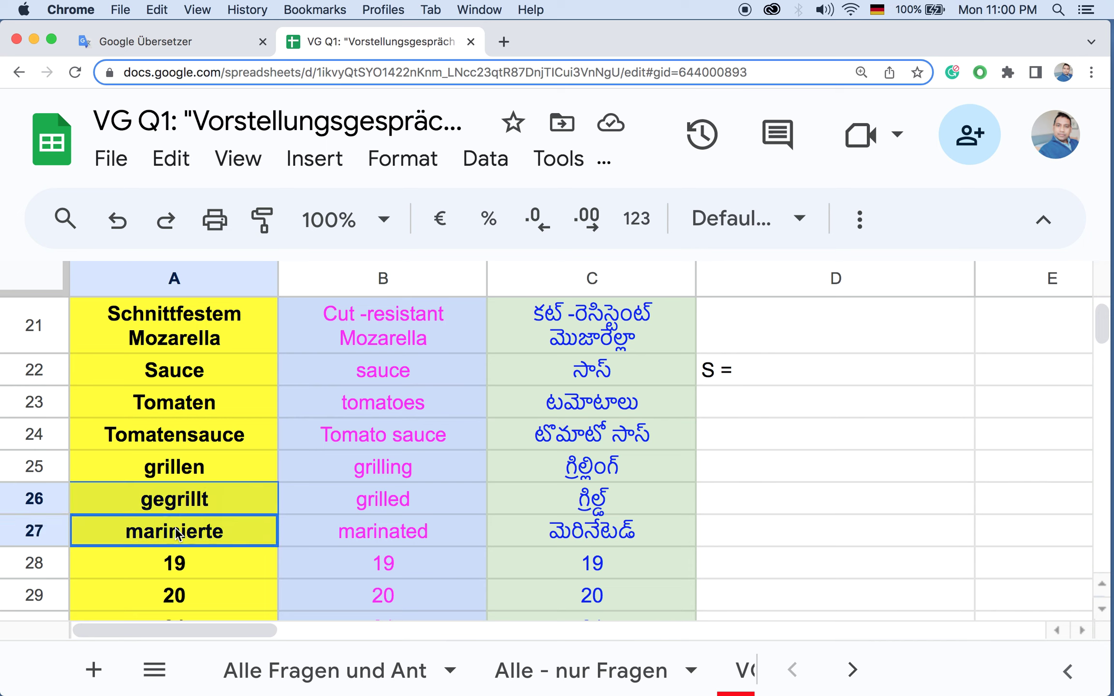
{"action": "key", "text": "super+c"}
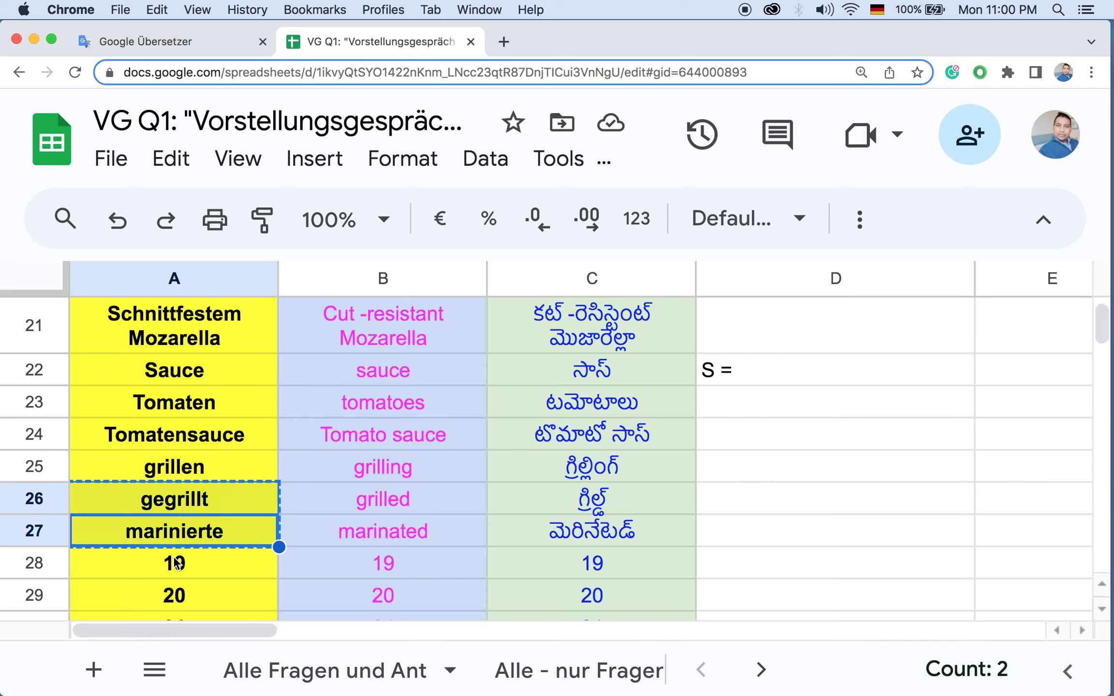
{"action": "left_click", "coordinate": [137, 566]}
{"action": "double_click", "coordinate": [137, 566]}
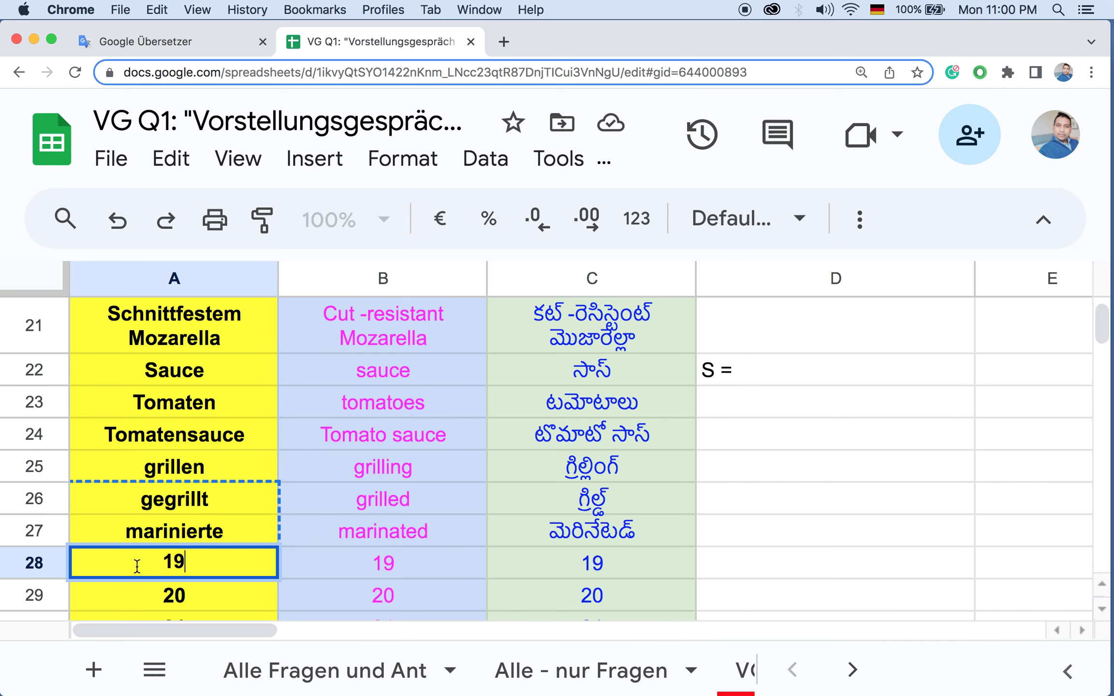
{"action": "key", "text": "BackSpace"}
{"action": "key", "text": "BackSpace"}
{"action": "key", "text": "super+v"}
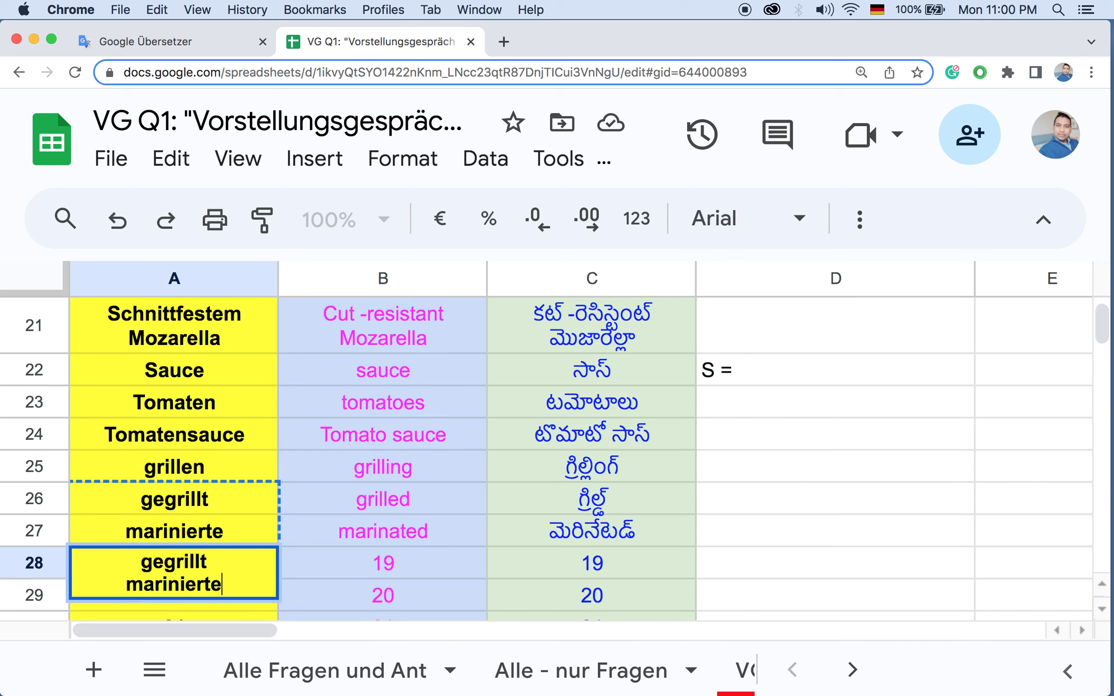
Step: Join the two words in cell A28 on one line and change "gegrillt" to "gegrillte"
{"action": "left_click", "coordinate": [128, 587]}
{"action": "key", "text": "BackSpace"}
{"action": "type", "text": "e"}
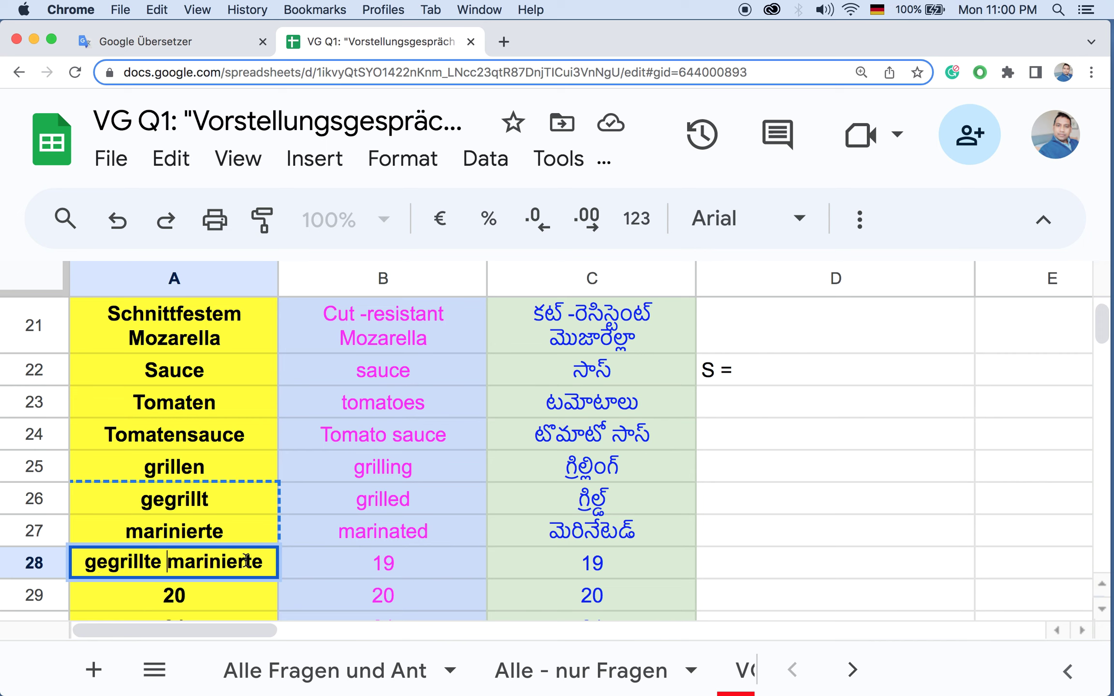
Step: Append the word "Zwiebeln" to the phrase in cell A28, commit the entry and select cell A29
{"action": "left_click", "coordinate": [261, 561]}
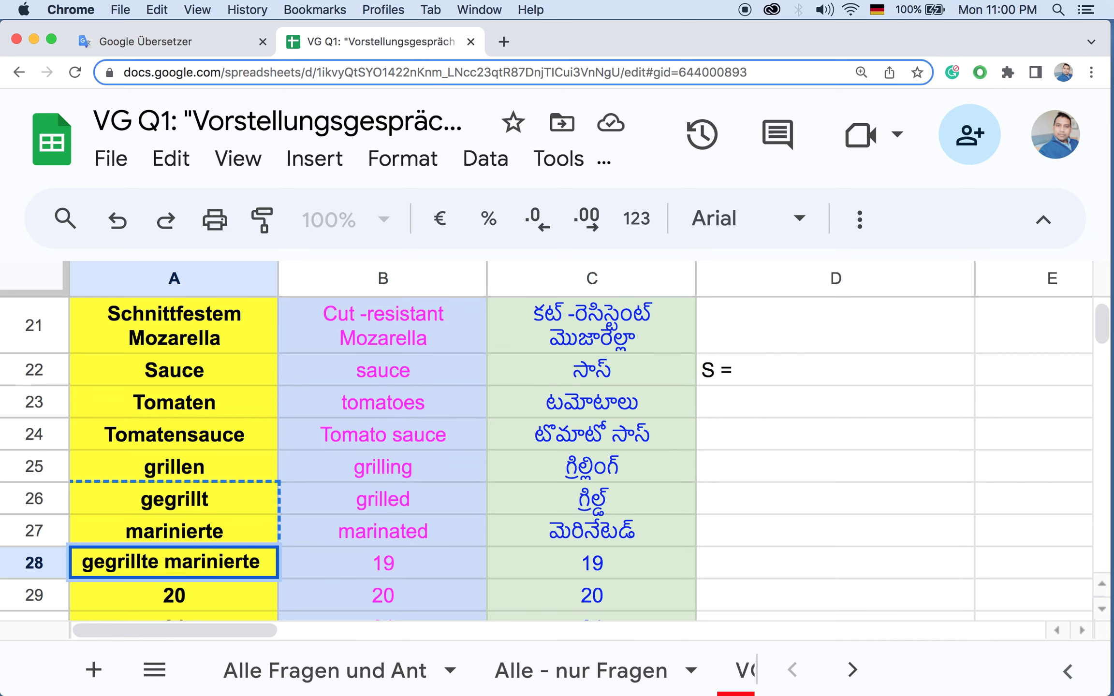
{"action": "type", "text": "Z"}
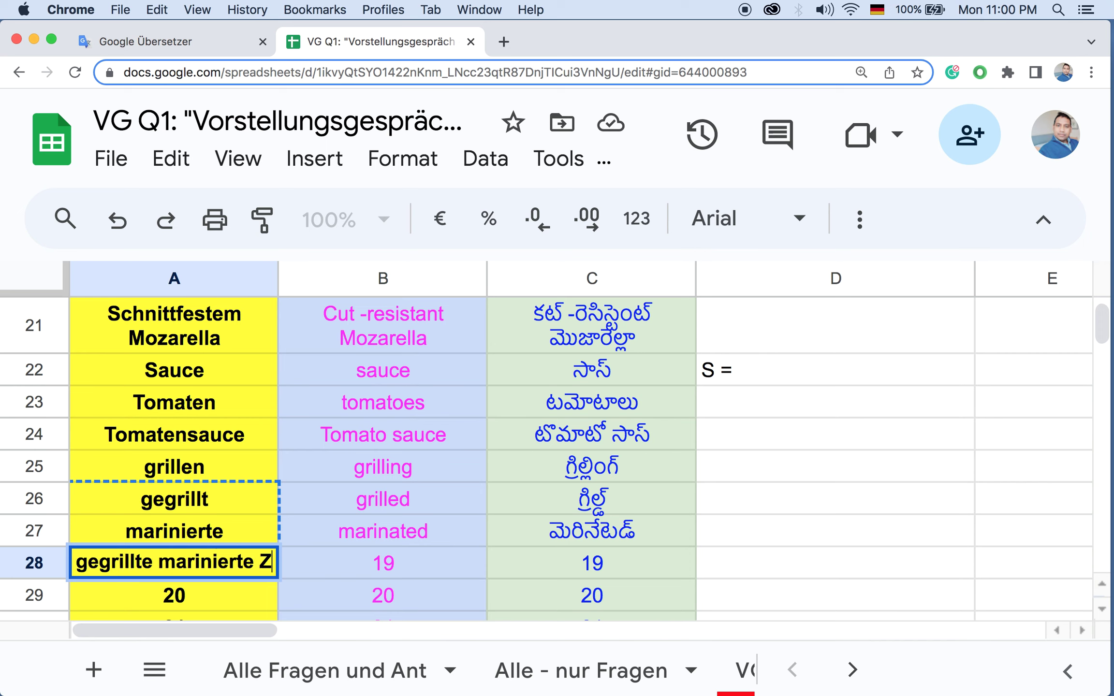
{"action": "left_click", "coordinate": [99, 563]}
{"action": "left_click", "coordinate": [269, 562]}
{"action": "type", "text": "wiebel"}
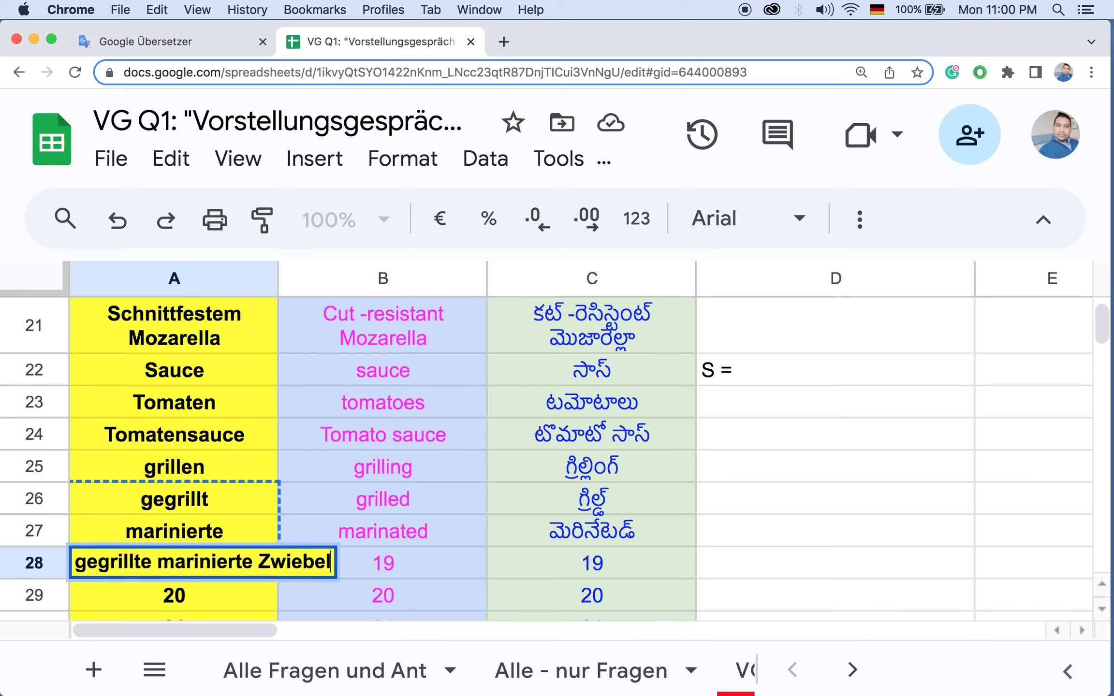
{"action": "type", "text": "n"}
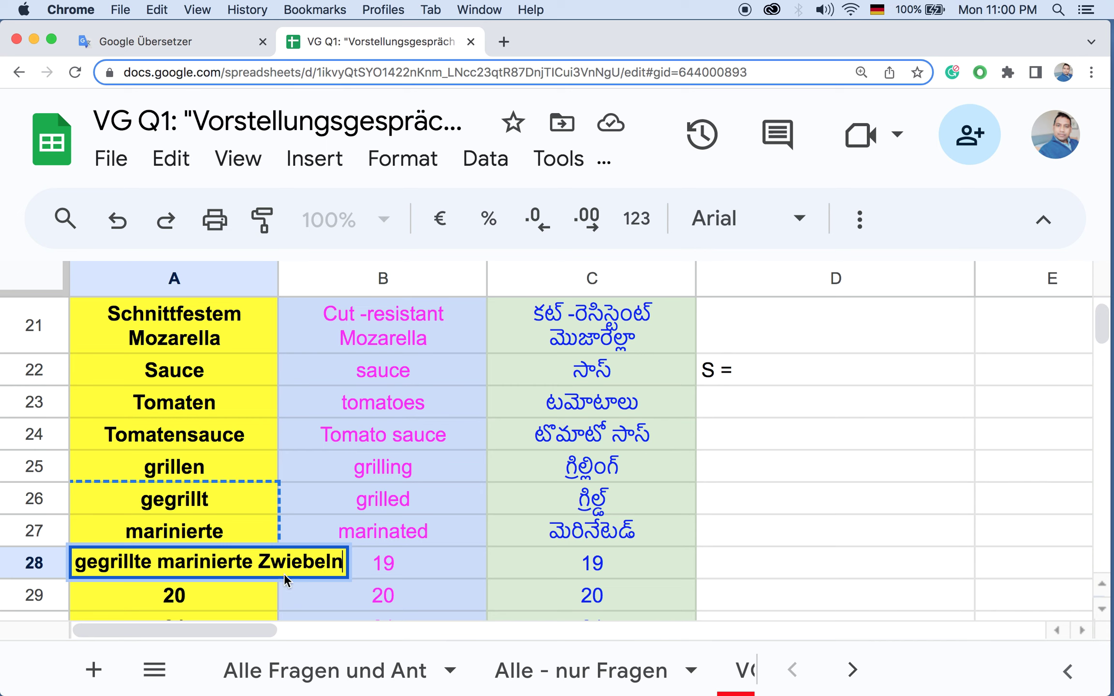
{"action": "left_click", "coordinate": [195, 595]}
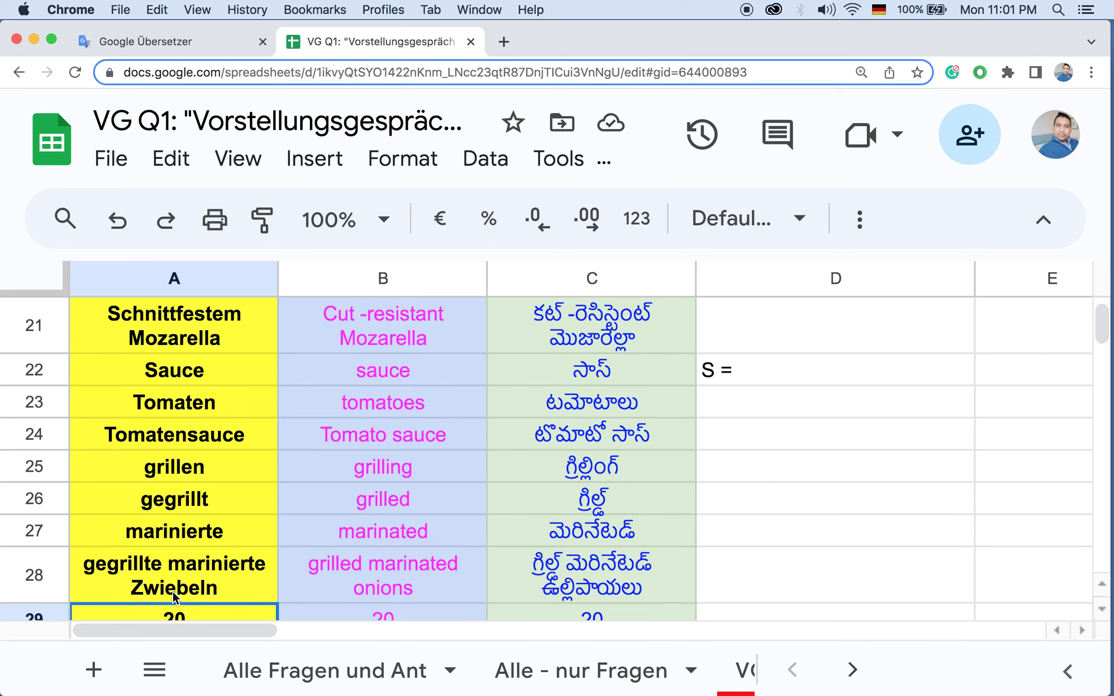
{"action": "left_click", "coordinate": [147, 585]}
{"action": "scroll", "coordinate": [145, 577], "scroll_direction": "down", "scroll_amount": 1}
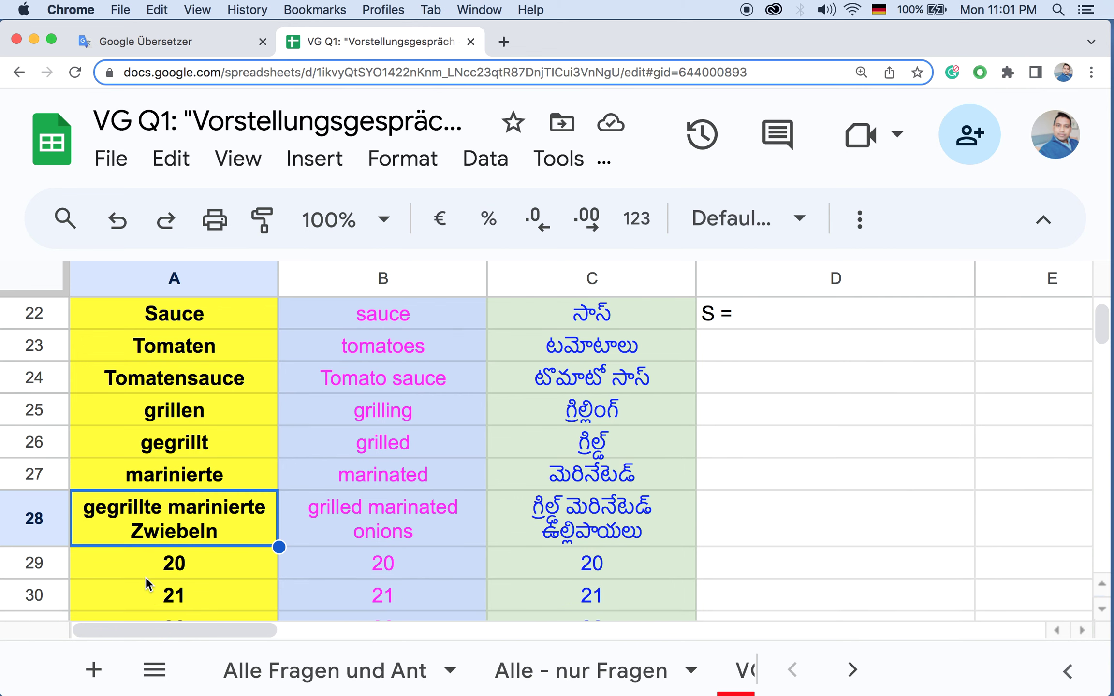
{"action": "left_click", "coordinate": [149, 560]}
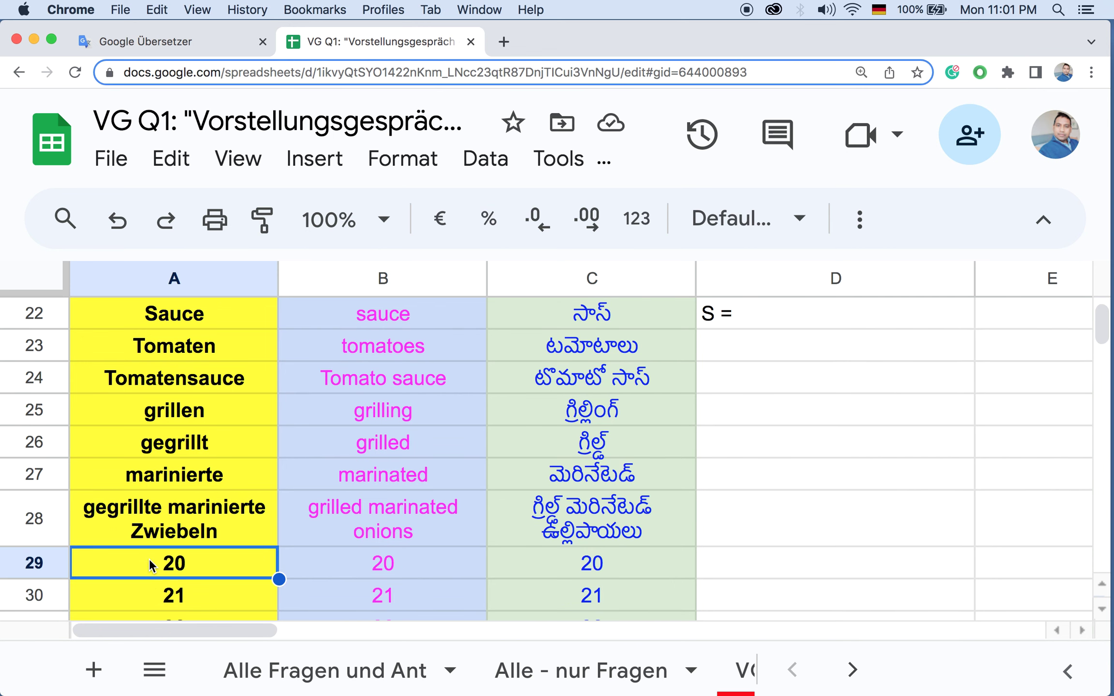
Step: Enter "rot" in cell A29 in place of its placeholder number and select cell A30
{"action": "type", "text": "rot"}
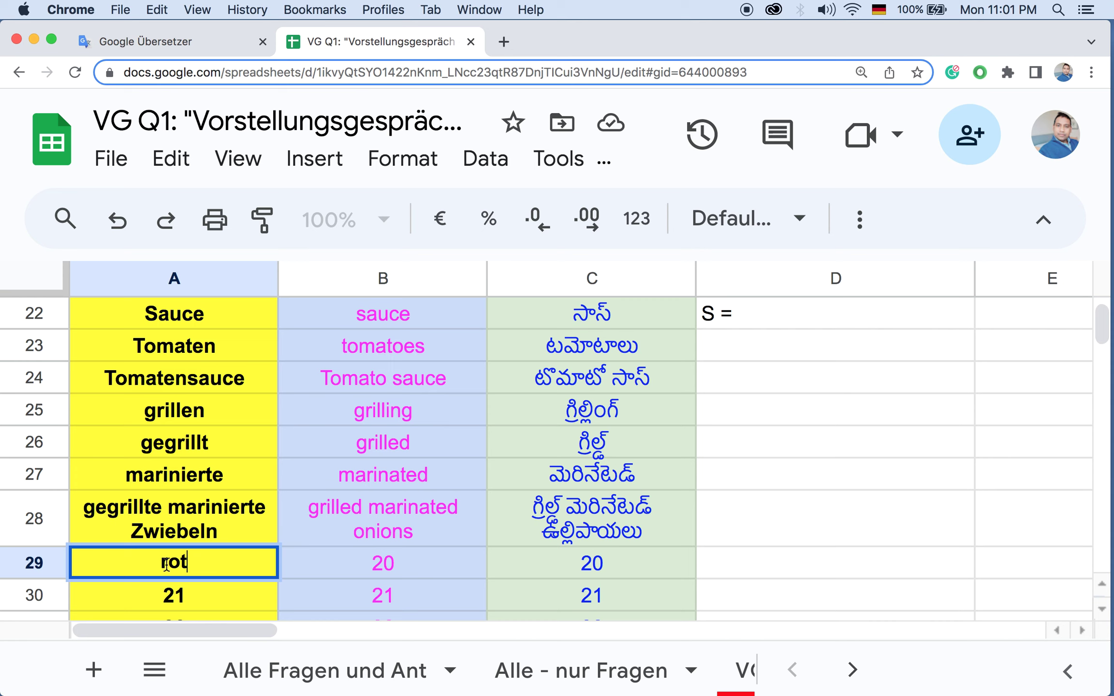
{"action": "left_click", "coordinate": [200, 564]}
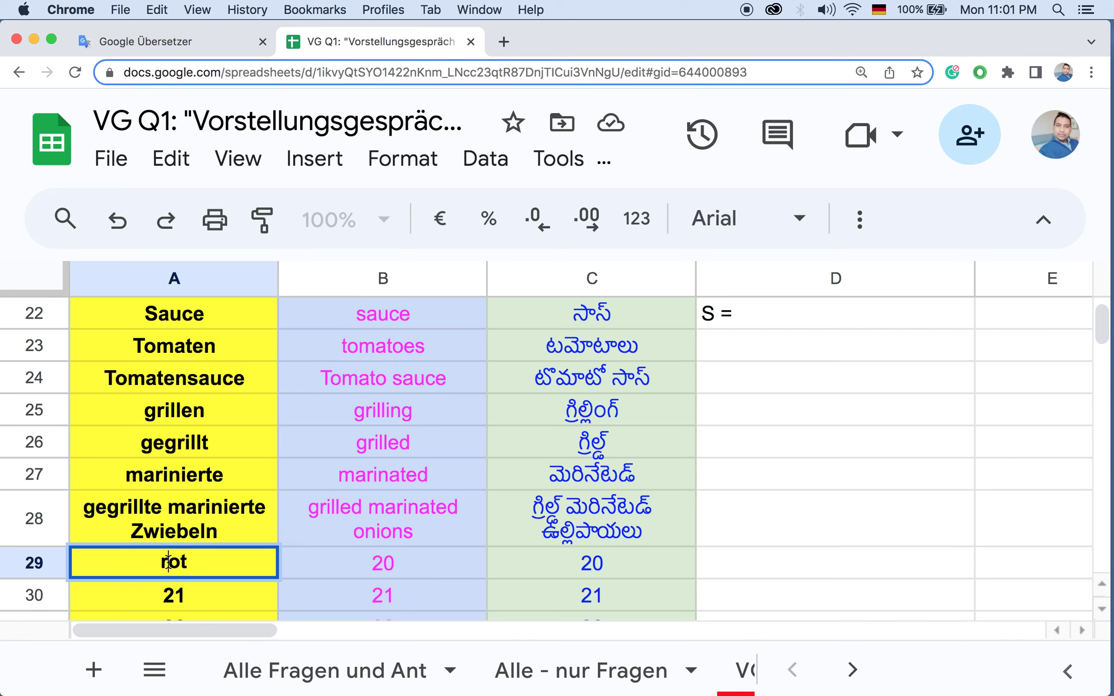
{"action": "left_click", "coordinate": [158, 561]}
{"action": "left_click", "coordinate": [190, 594]}
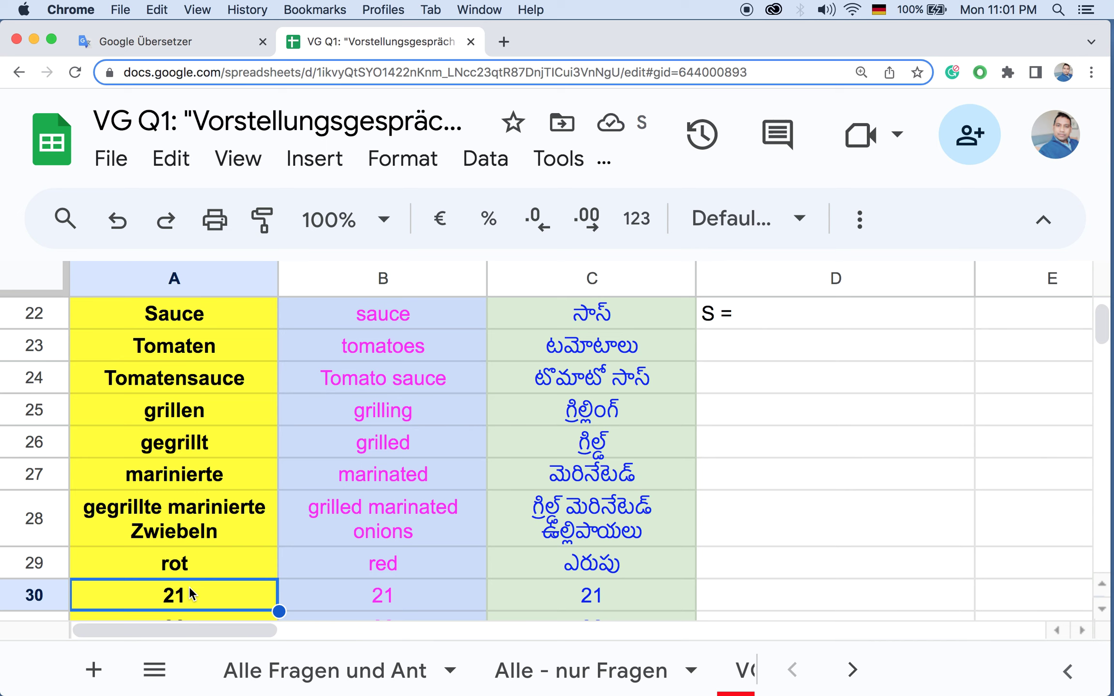
Step: Enter the color word "gelb" in cell A30, replacing its placeholder number
{"action": "type", "text": "gelb"}
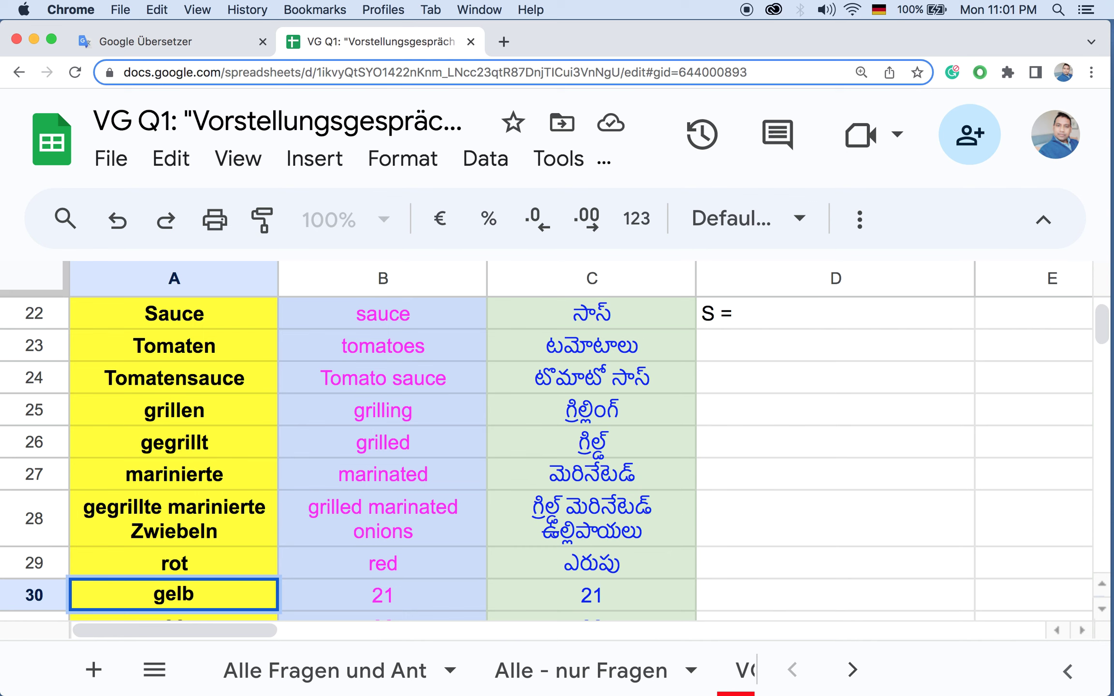
{"action": "left_click", "coordinate": [195, 543]}
{"action": "left_click", "coordinate": [297, 612]}
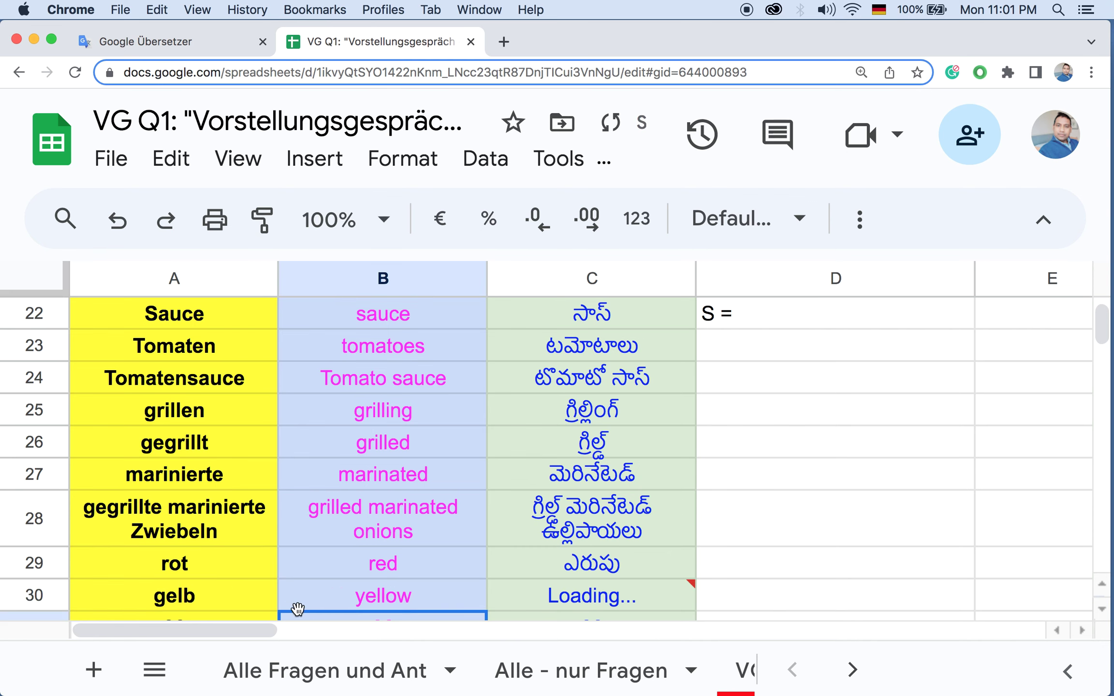
{"action": "left_click", "coordinate": [204, 584]}
Step: Enter "Grün" in cell A31, replacing its placeholder number
{"action": "scroll", "coordinate": [204, 585], "scroll_direction": "down", "scroll_amount": 5}
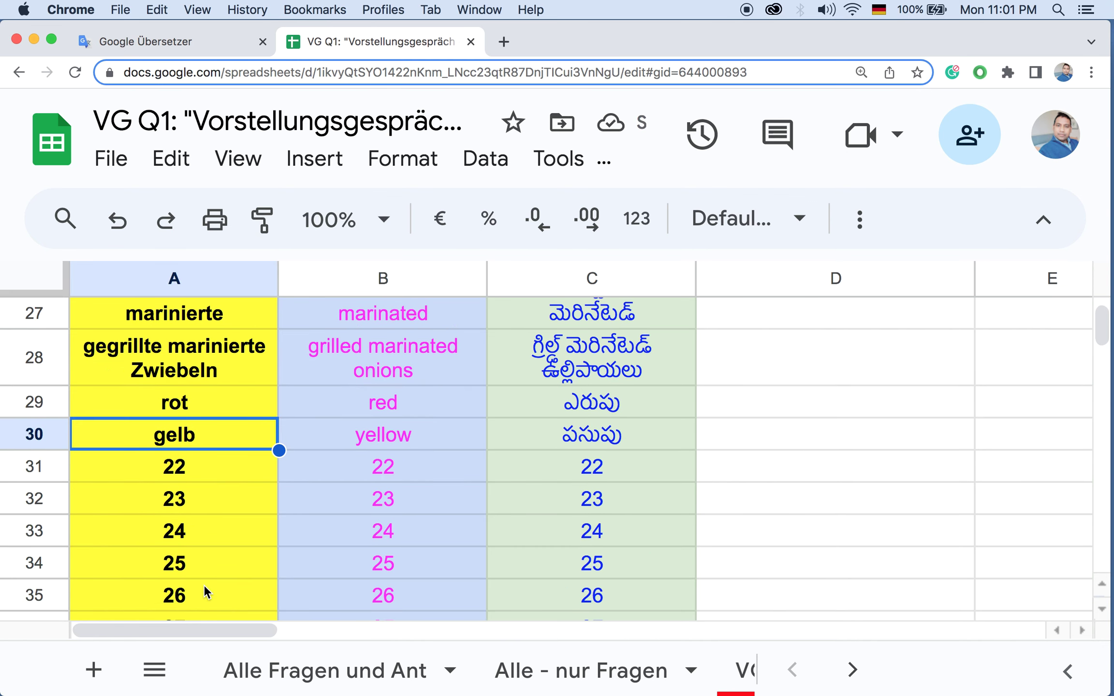
{"action": "left_click", "coordinate": [184, 462]}
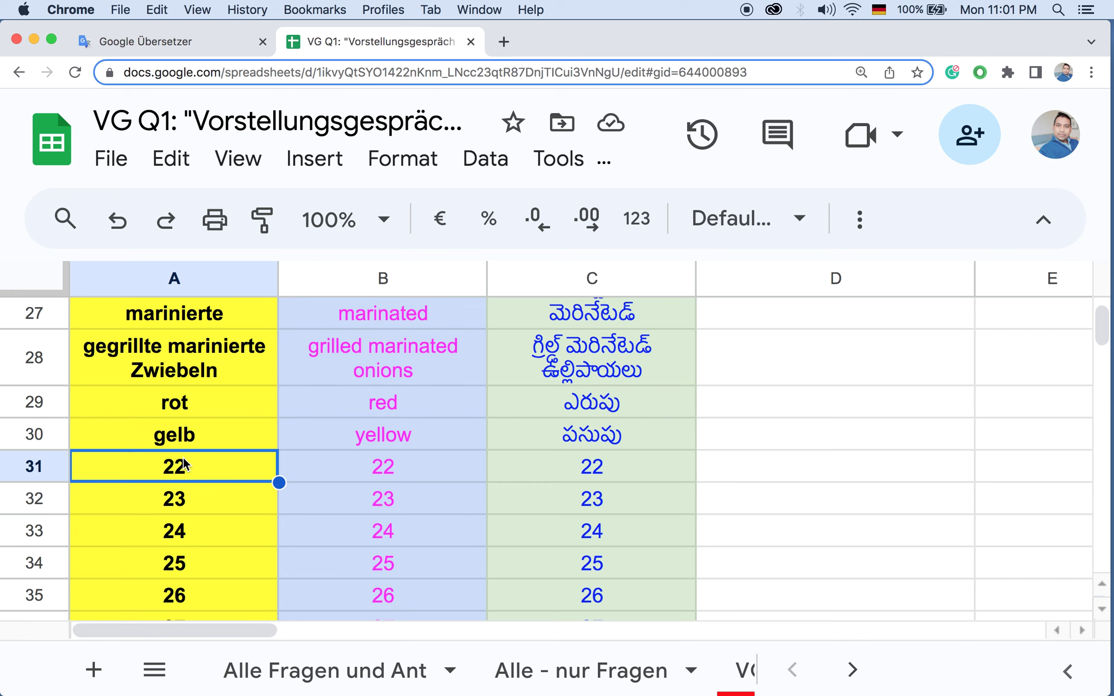
{"action": "type", "text": "Gr"}
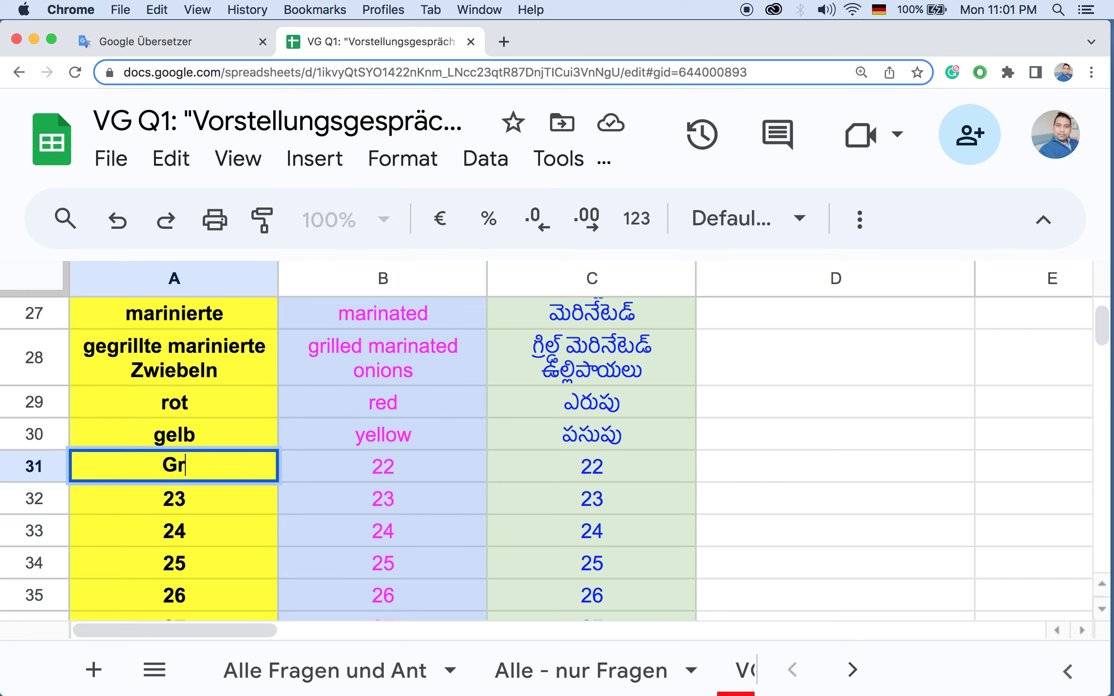
{"action": "type", "text": "iün"}
{"action": "key", "text": "Return"}
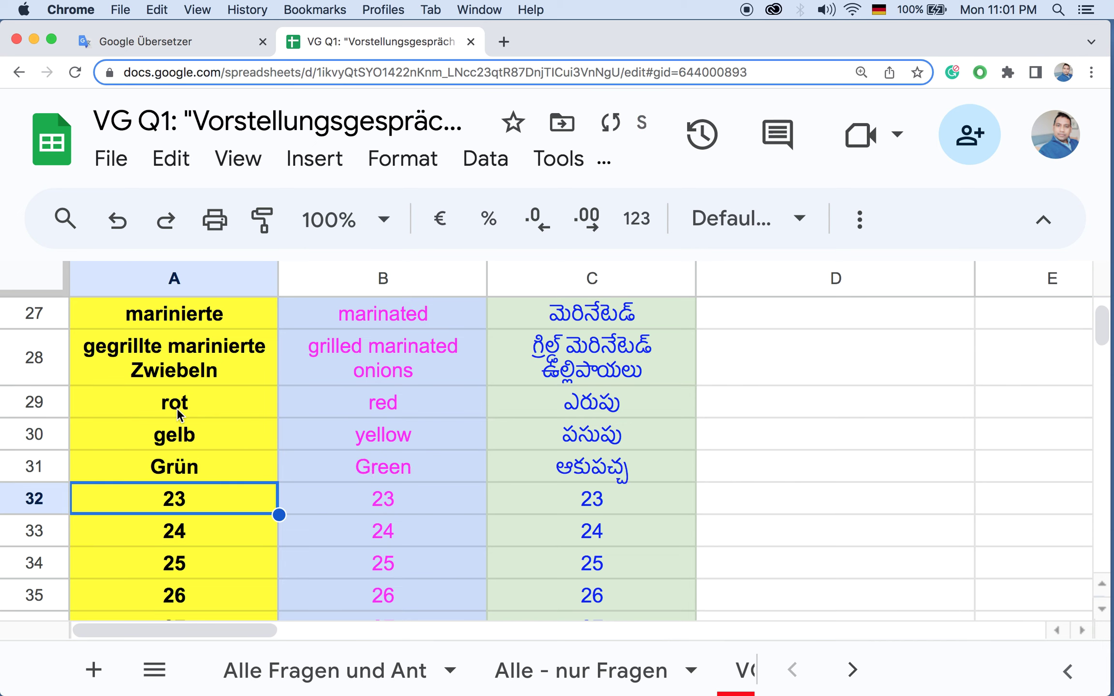
Step: Enter the phrase "roter Paprika" in cell A32 in place of its placeholder number
{"action": "left_click", "coordinate": [179, 400]}
{"action": "left_click", "coordinate": [186, 497]}
{"action": "left_click", "coordinate": [194, 399]}
{"action": "left_click", "coordinate": [174, 500]}
{"action": "type", "text": "roter"}
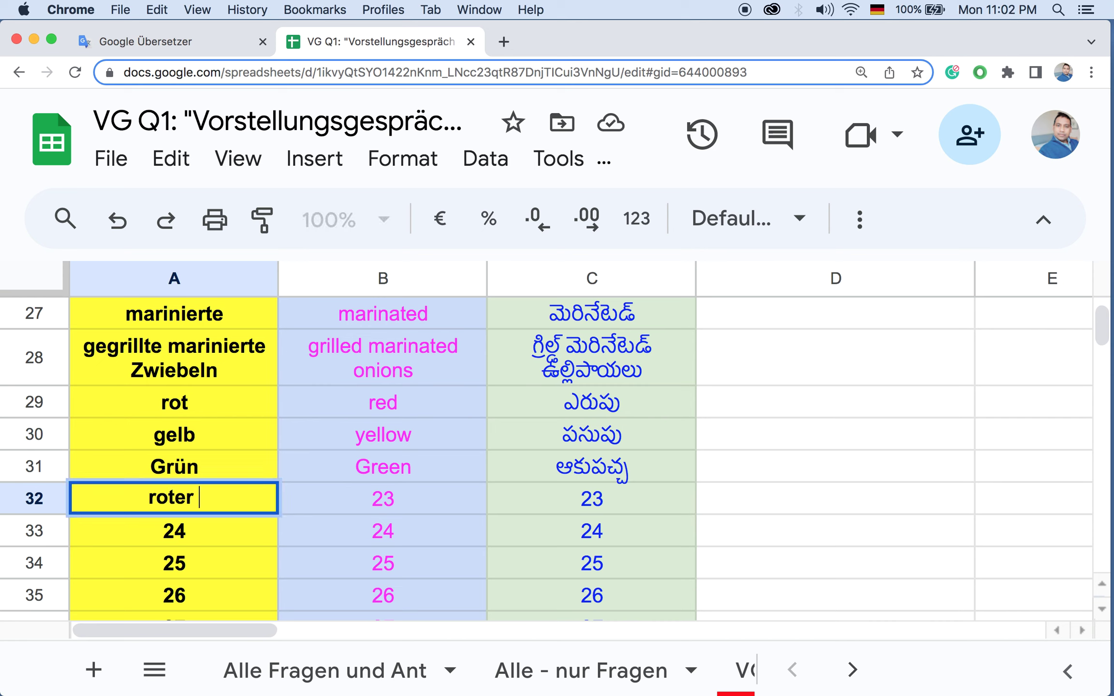
{"action": "type", "text": " Paprika"}
{"action": "left_click", "coordinate": [169, 534]}
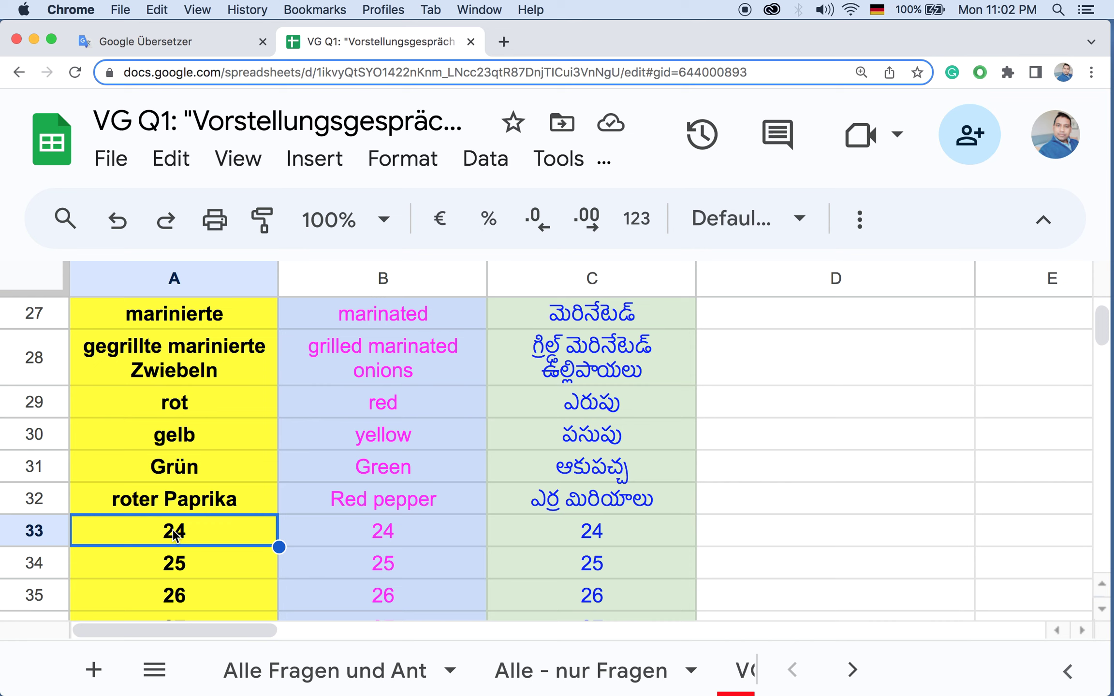
Step: Replace the placeholder number in cell A33 with "gelber Paprike"
{"action": "left_click", "coordinate": [183, 446]}
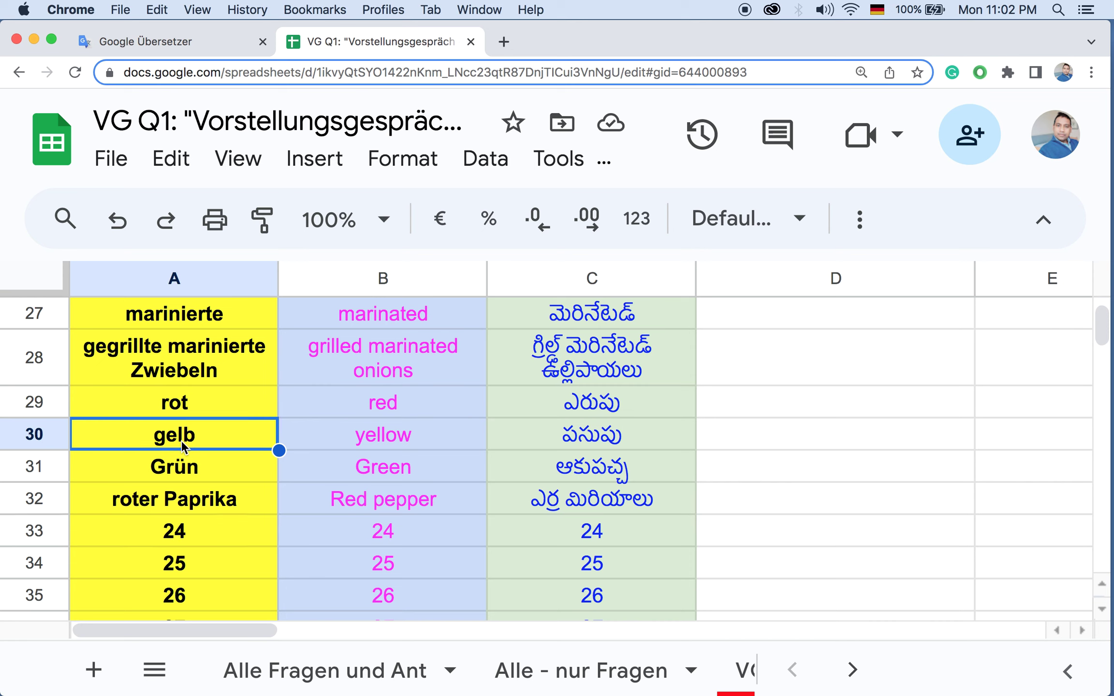
{"action": "double_click", "coordinate": [181, 532]}
{"action": "left_click_drag", "start_coordinate": [198, 534], "coordinate": [82, 520]}
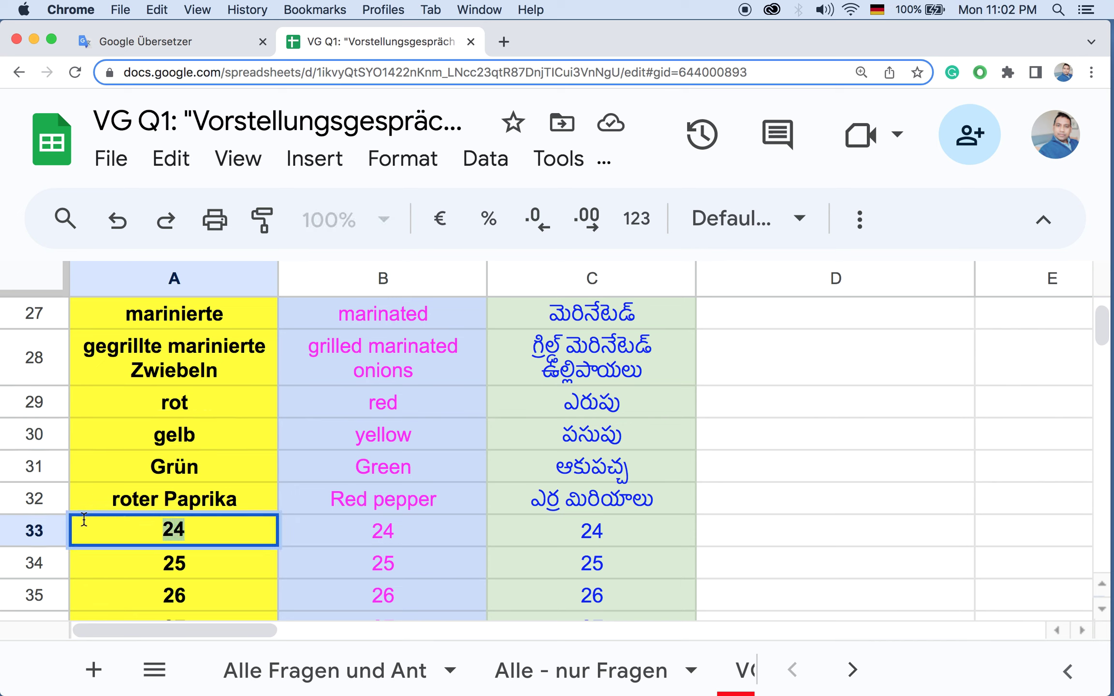
{"action": "type", "text": "gelbe"}
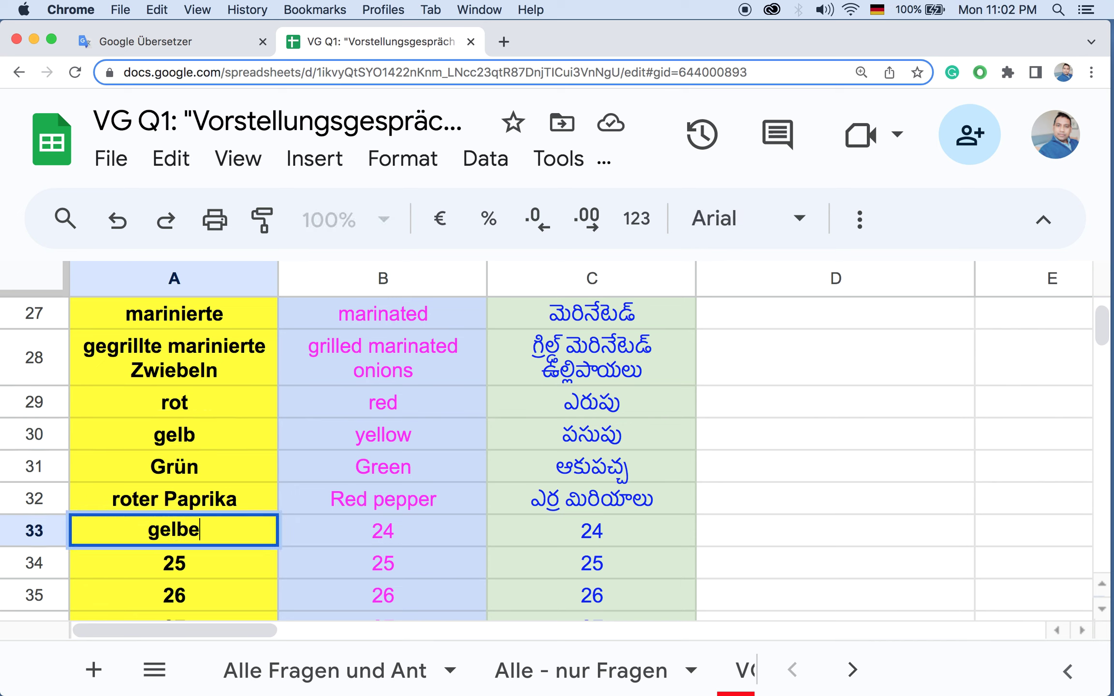
{"action": "type", "text": "r Pa"}
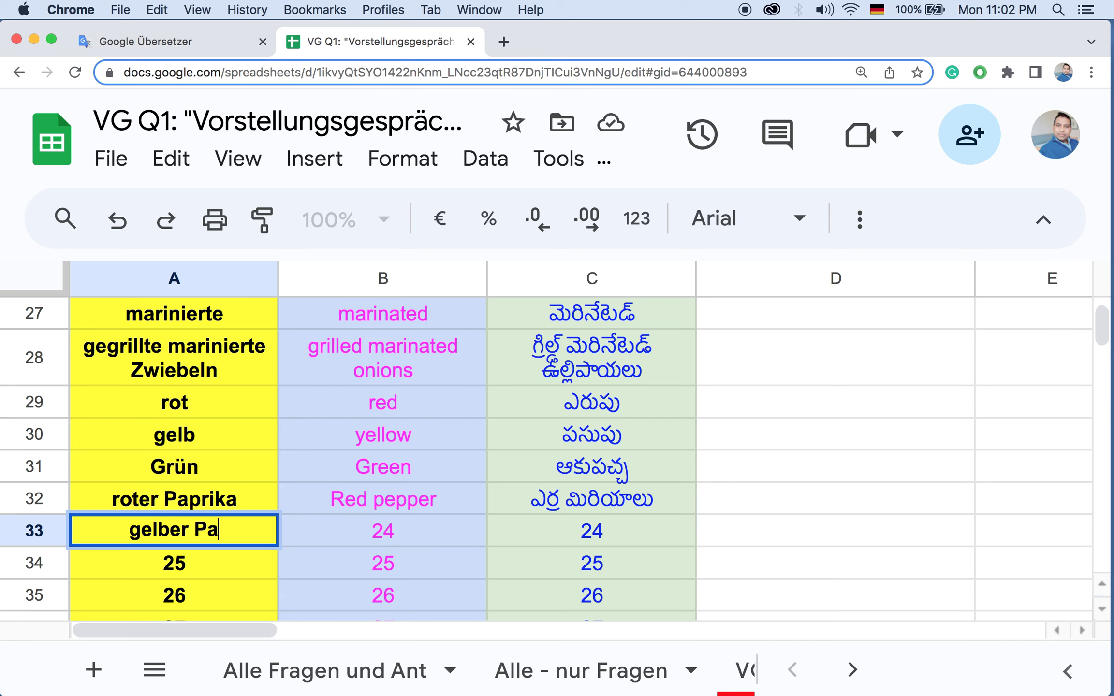
{"action": "type", "text": "prike"}
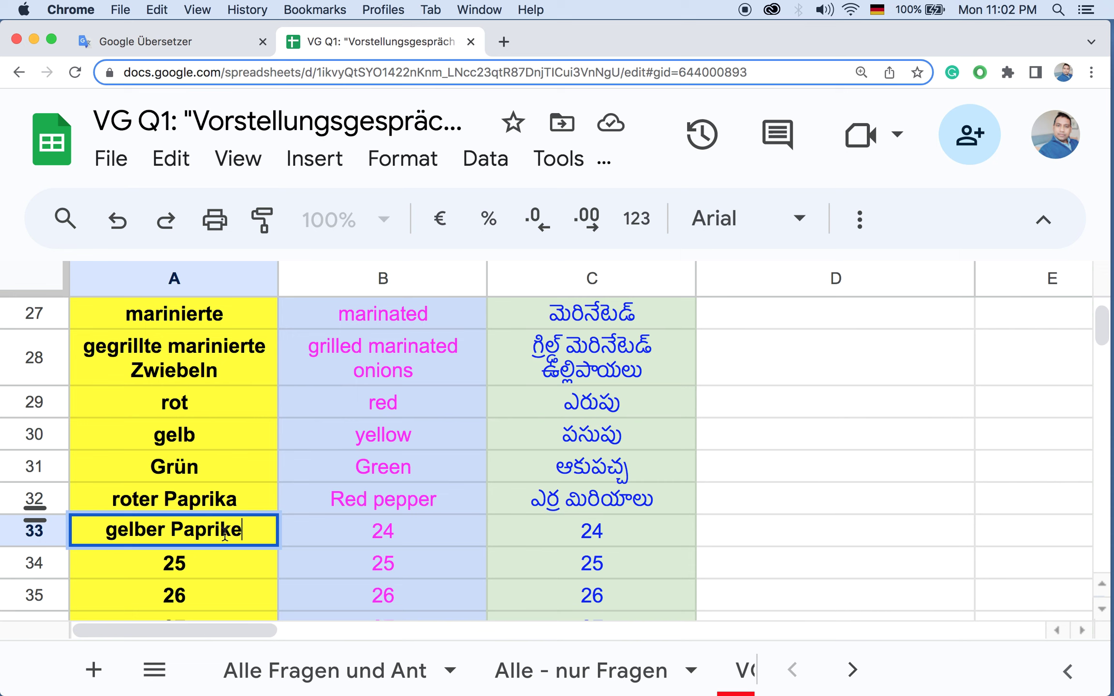
{"action": "key", "text": "Return"}
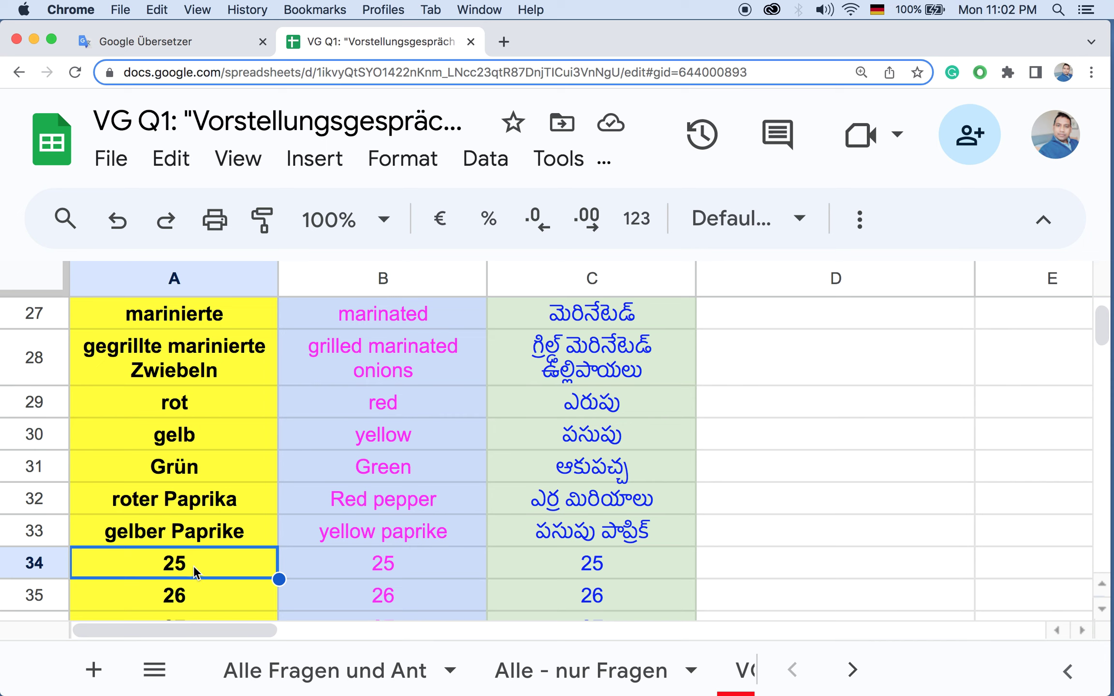
Step: Enter "Grüner Paprika" in cell A34 and select cell A35
{"action": "type", "text": "G"}
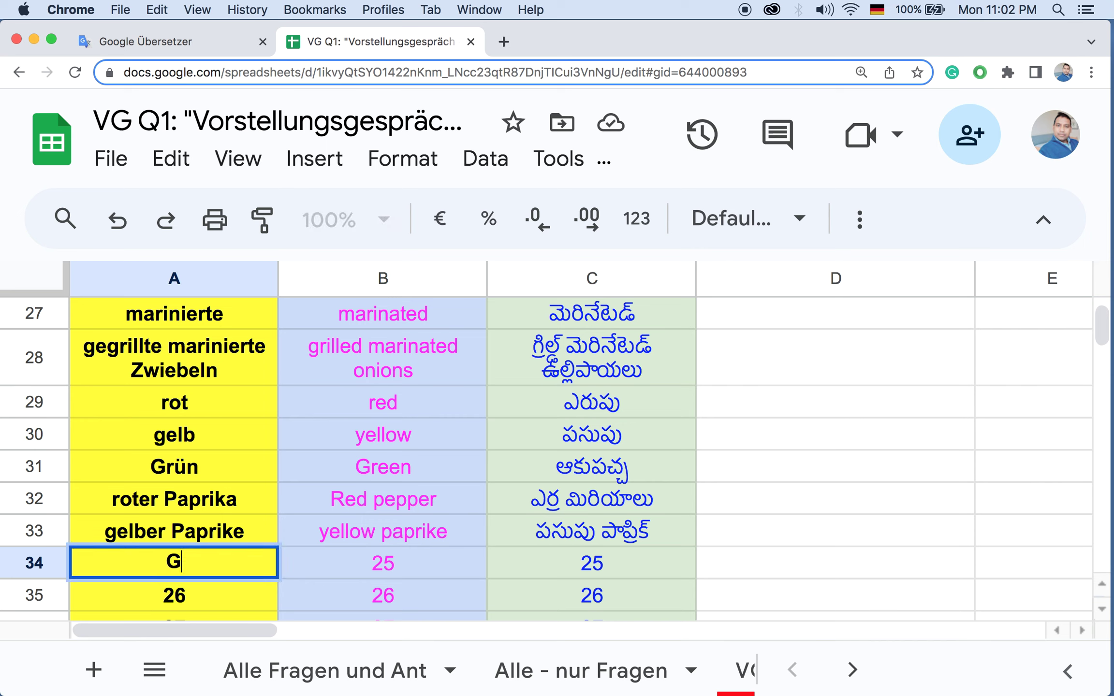
{"action": "type", "text": "rüner Pap"}
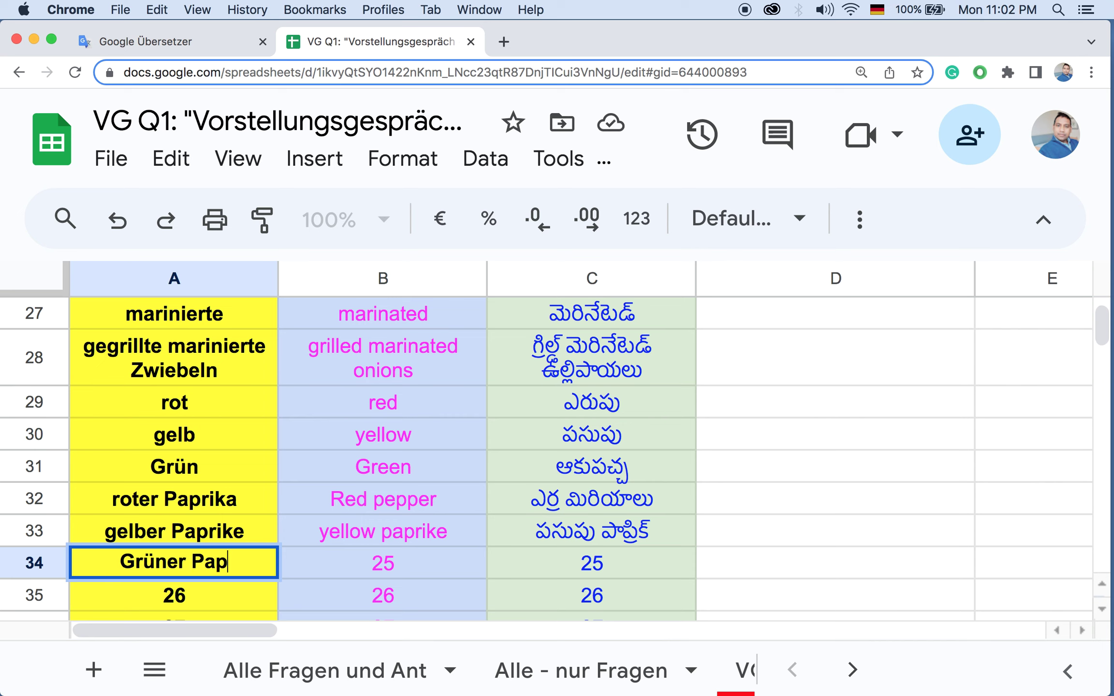
{"action": "type", "text": "rike"}
{"action": "key", "text": "BackSpace"}
{"action": "type", "text": "a"}
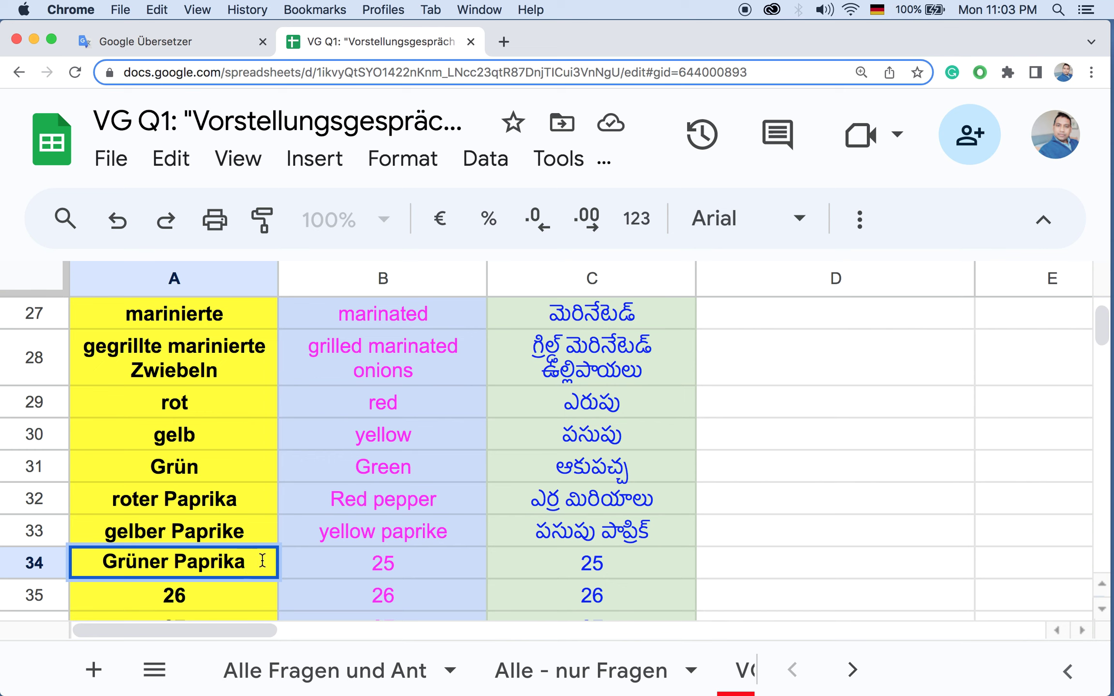
{"action": "left_click", "coordinate": [198, 595]}
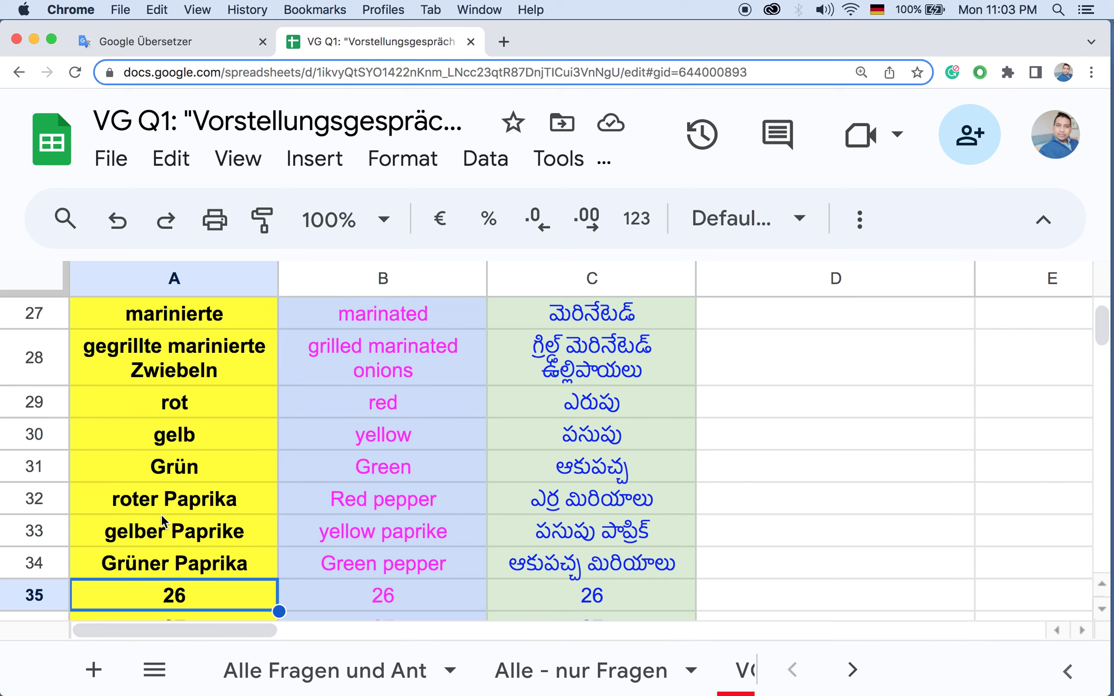
Step: Change the last word of the phrase in cell A28 from "Zwiebeln" to "Zicchini"
{"action": "left_click", "coordinate": [192, 367]}
{"action": "double_click", "coordinate": [188, 367]}
{"action": "left_click", "coordinate": [271, 346]}
{"action": "left_click", "coordinate": [340, 345]}
{"action": "key", "text": "BackSpace"}
{"action": "key", "text": "BackSpace"}
{"action": "key", "text": "BackSpace"}
{"action": "key", "text": "BackSpace"}
{"action": "key", "text": "BackSpace"}
{"action": "key", "text": "BackSpace"}
{"action": "key", "text": "BackSpace"}
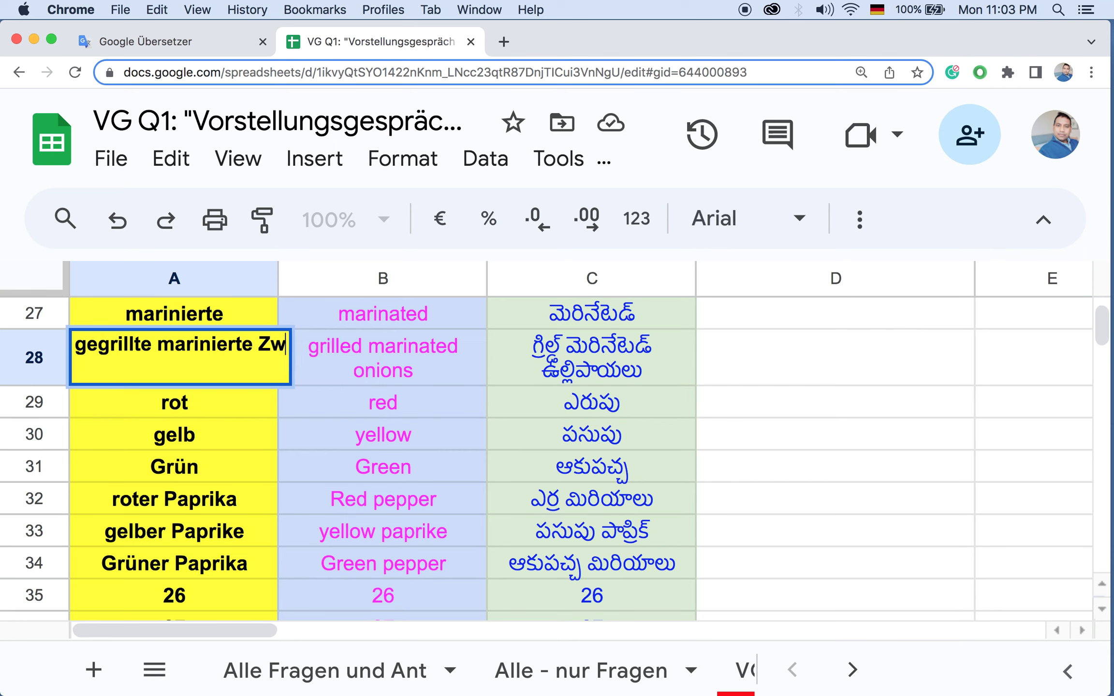
{"action": "type", "text": "i"}
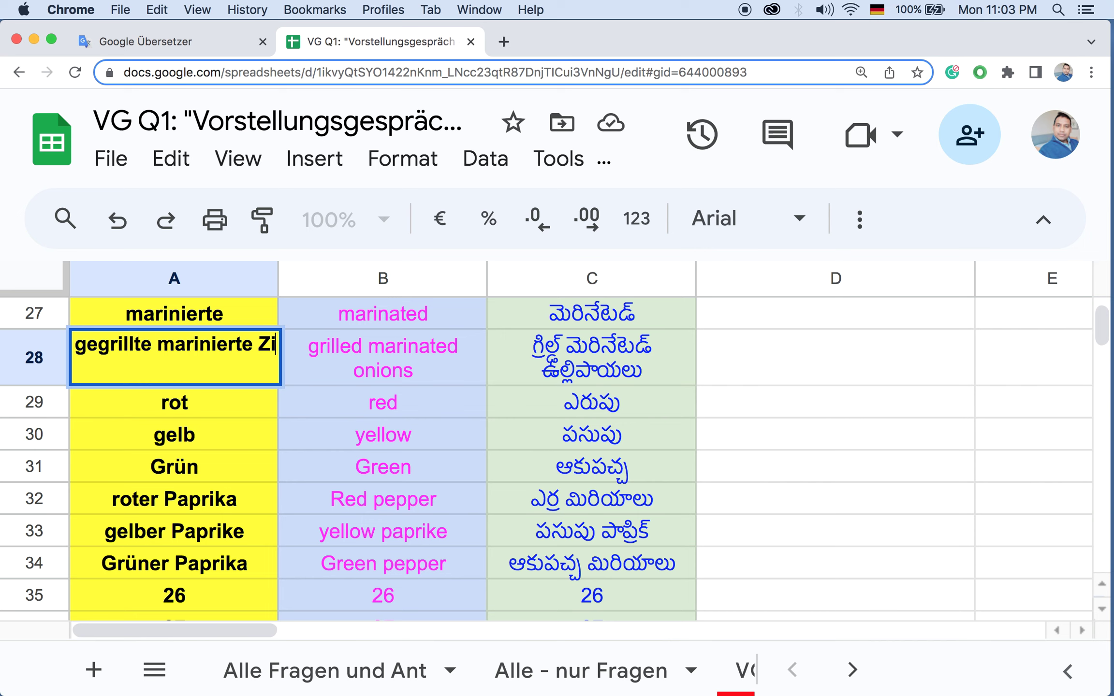
{"action": "type", "text": "ch"}
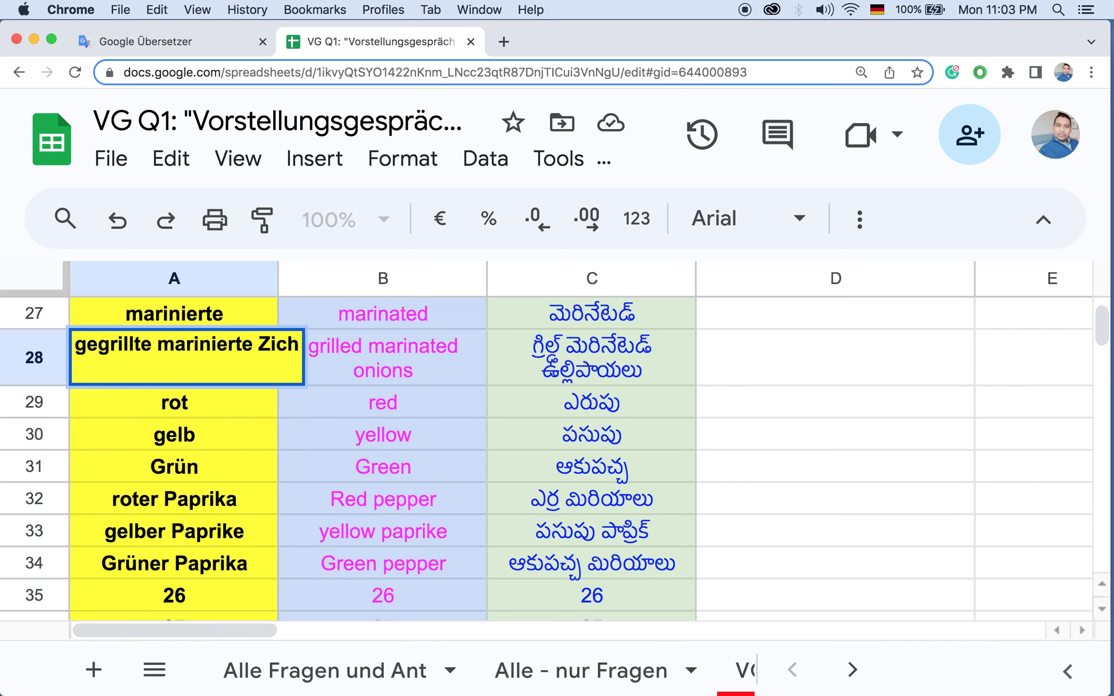
{"action": "key", "text": "Left"}
{"action": "type", "text": "c"}
{"action": "key", "text": "Right"}
{"action": "type", "text": "ini"}
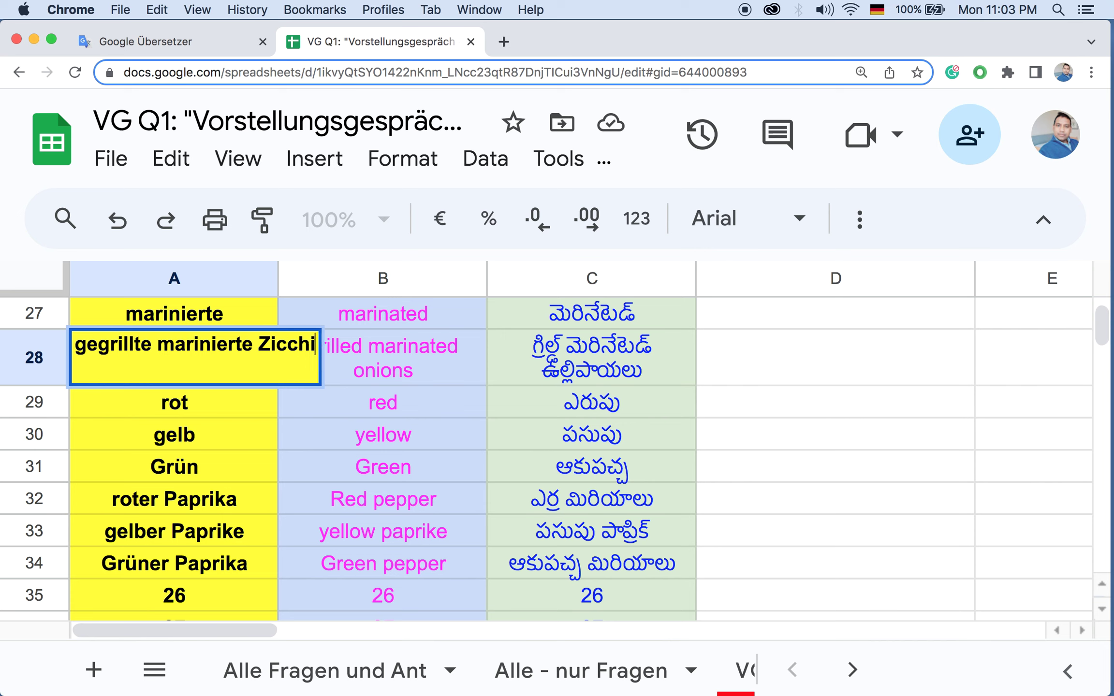
{"action": "key", "text": "Return"}
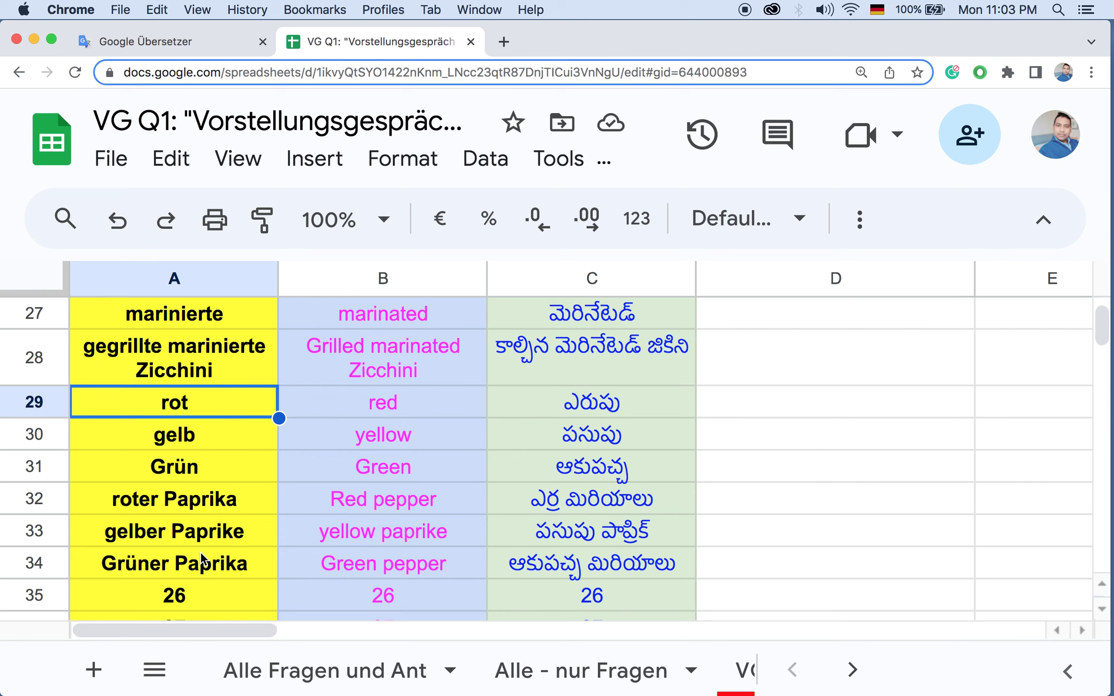
Step: Clear the contents of cells A35, B35 and C35 to leave an empty separator row
{"action": "left_click", "coordinate": [173, 600]}
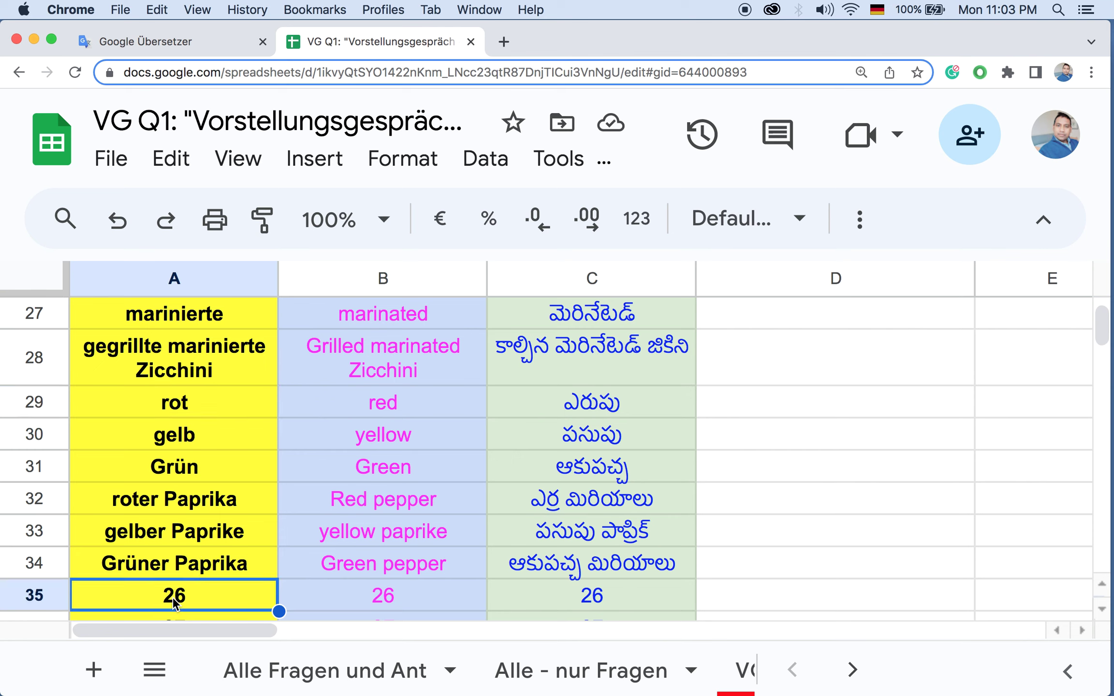
{"action": "key", "text": "BackSpace"}
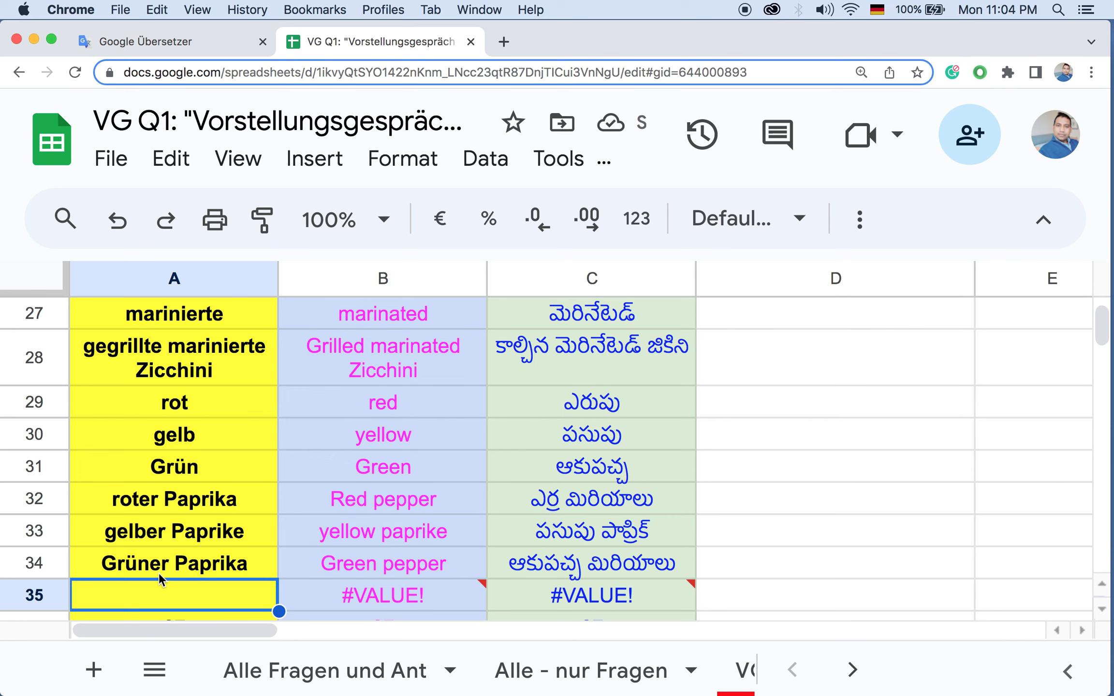
{"action": "double_click", "coordinate": [196, 595]}
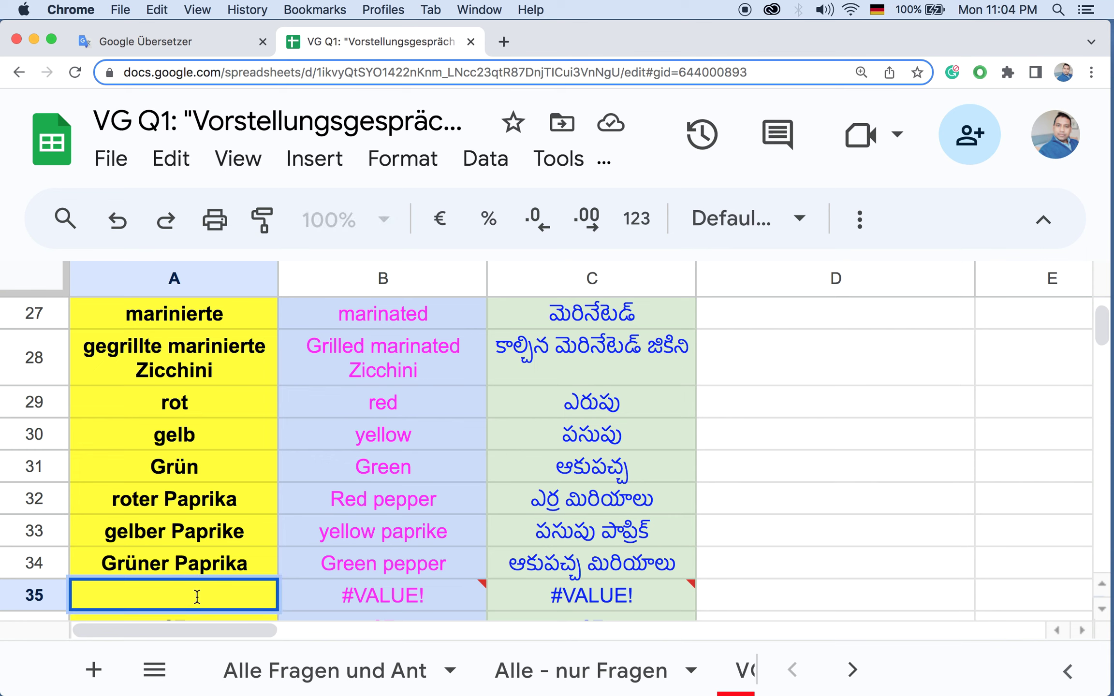
{"action": "left_click", "coordinate": [346, 552]}
{"action": "key", "text": "Left"}
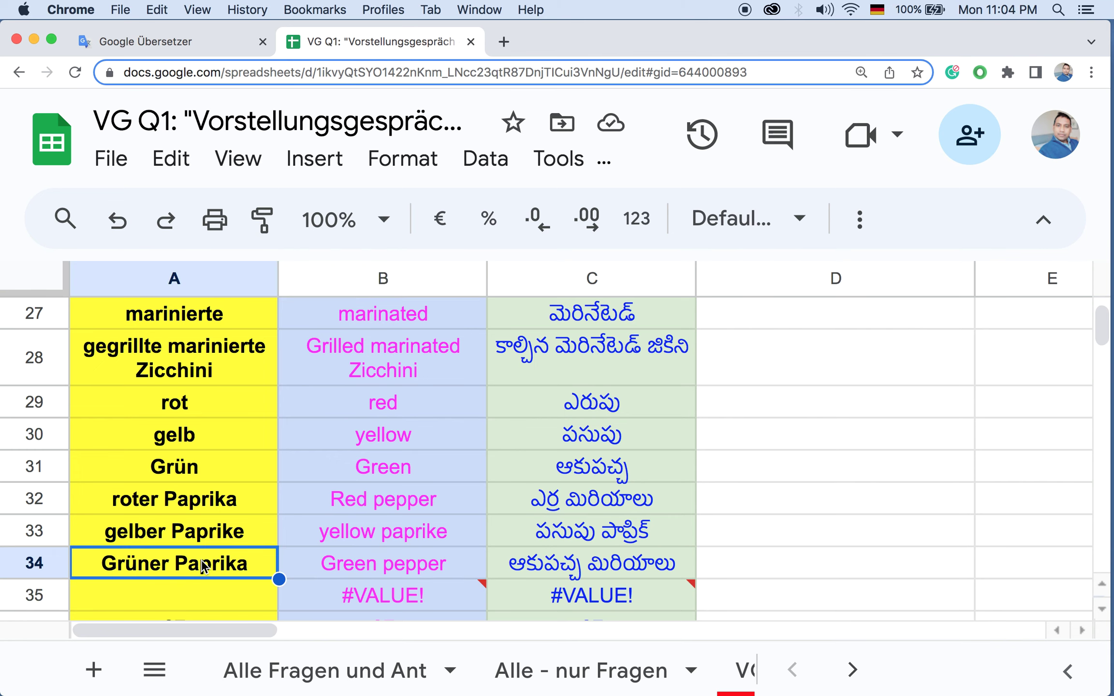
{"action": "key", "text": "Down"}
{"action": "key", "text": "Down"}
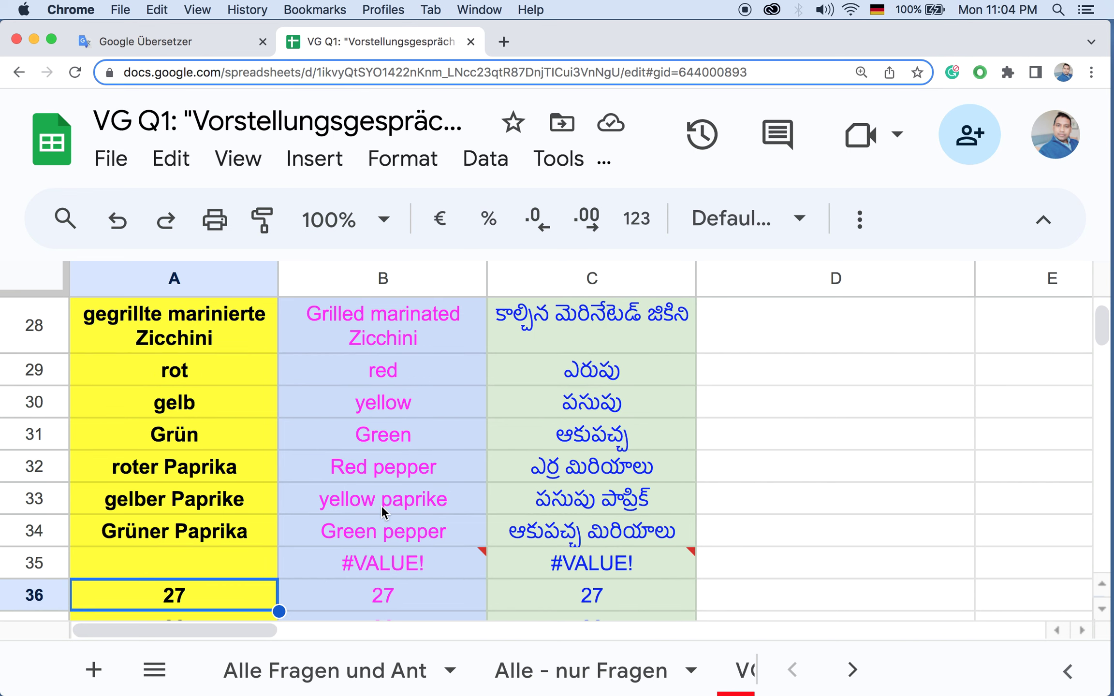
{"action": "left_click", "coordinate": [380, 568]}
{"action": "key", "text": "Delete"}
{"action": "left_click", "coordinate": [591, 563]}
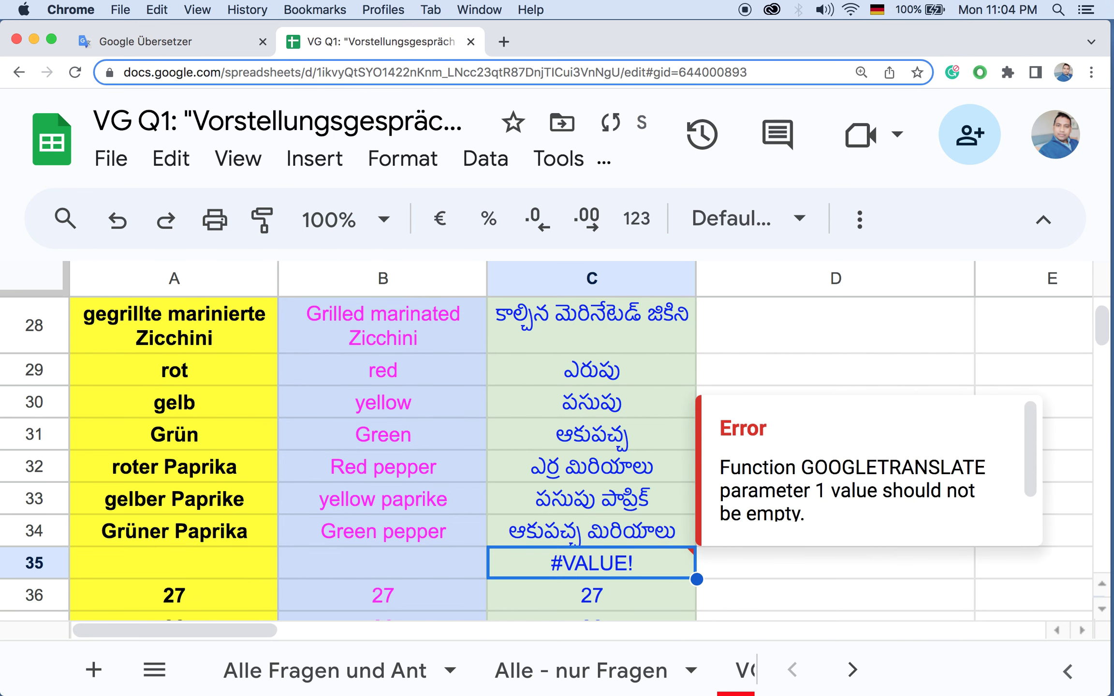
{"action": "key", "text": "Delete"}
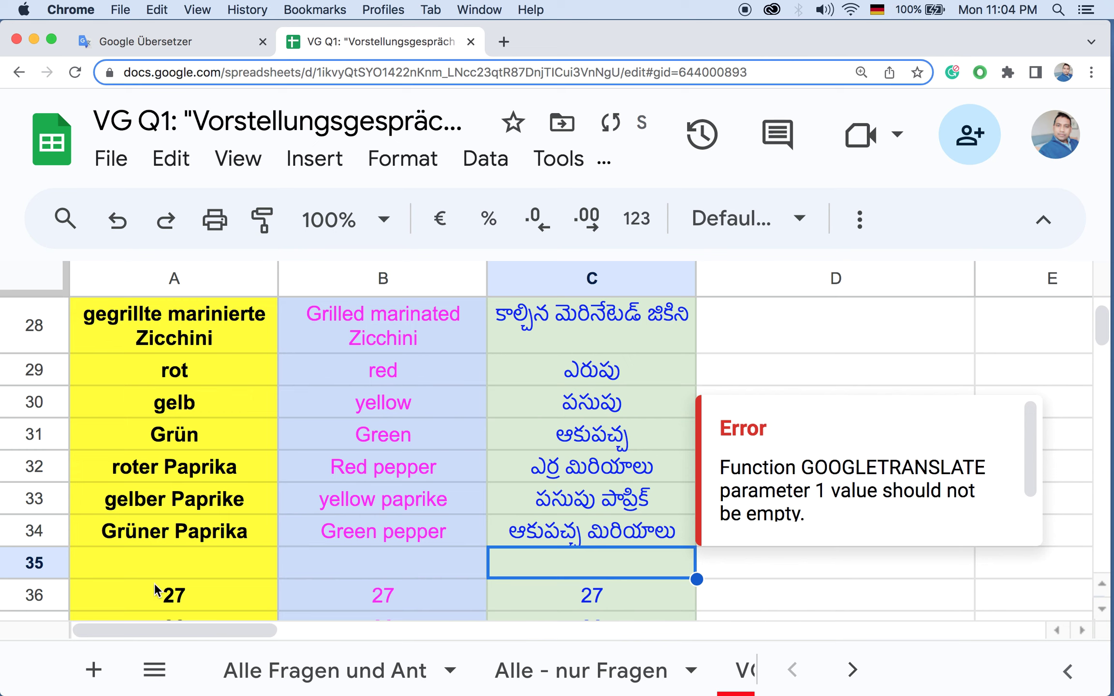
Step: Replace the placeholder number in cell A36 with "rot"
{"action": "left_click", "coordinate": [172, 596]}
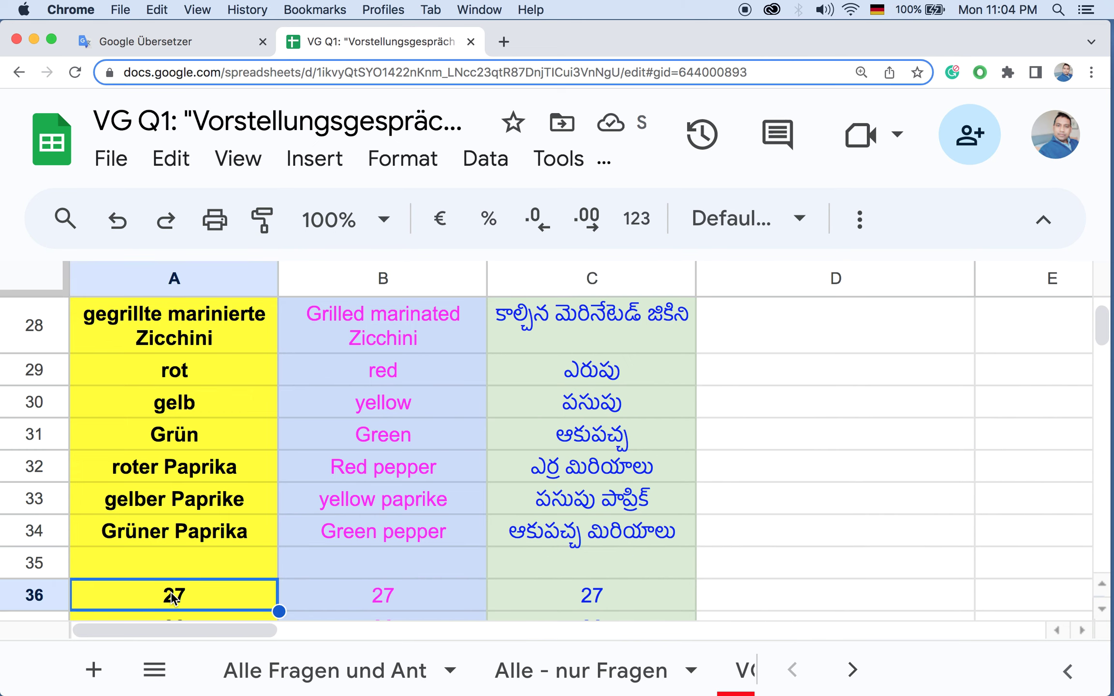
{"action": "type", "text": "ro"}
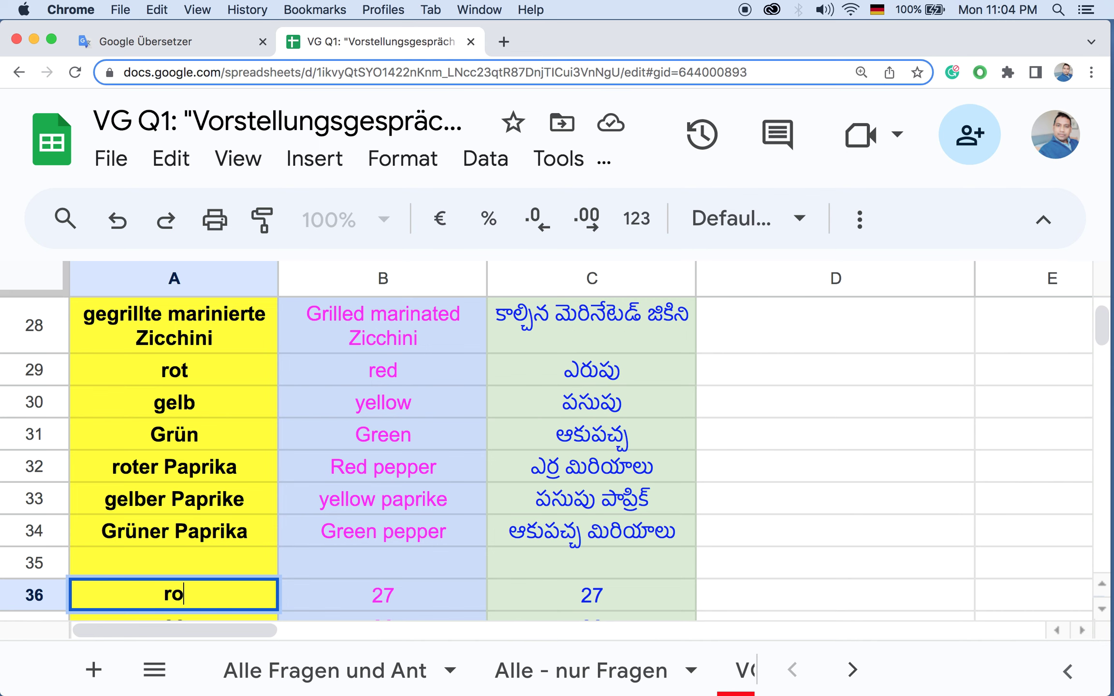
{"action": "type", "text": "t"}
{"action": "key", "text": "Return"}
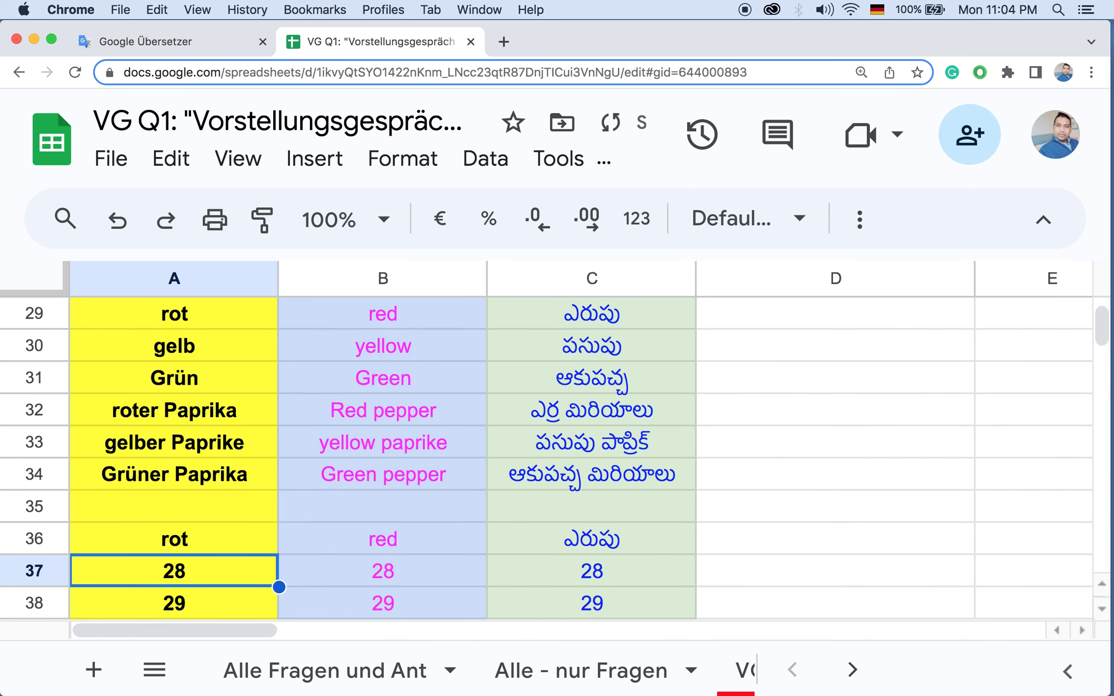
Step: Replace the placeholder number in cell A37 with "Zwiebeln"
{"action": "key", "text": "BackSpace"}
{"action": "type", "text": "Z"}
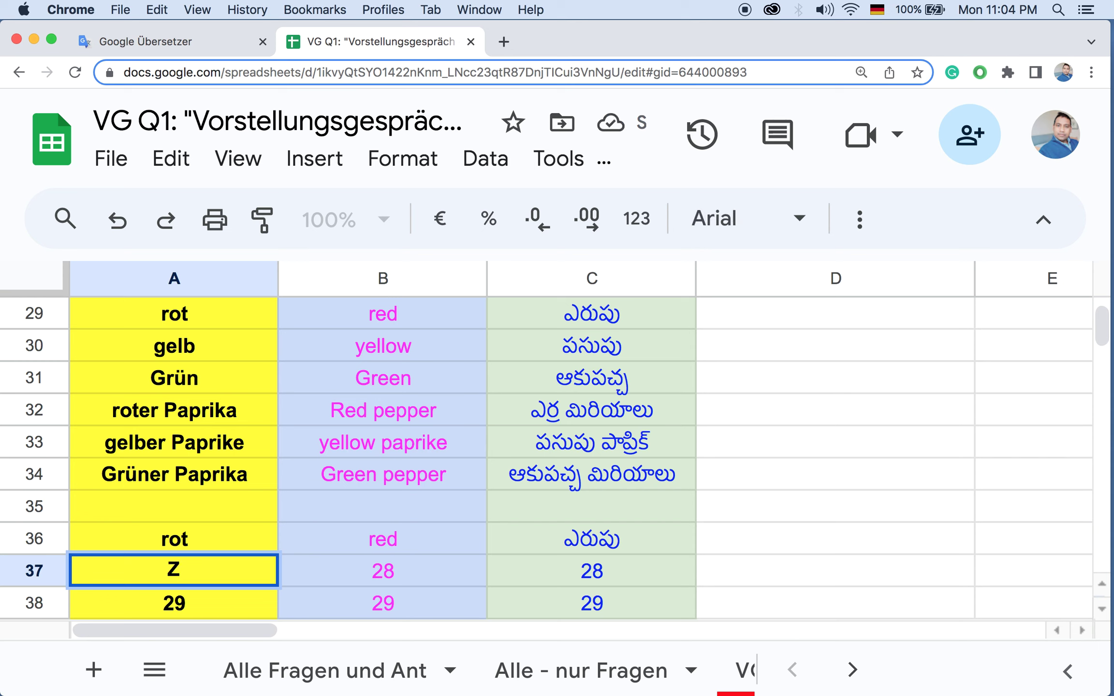
{"action": "type", "text": "wiebe"}
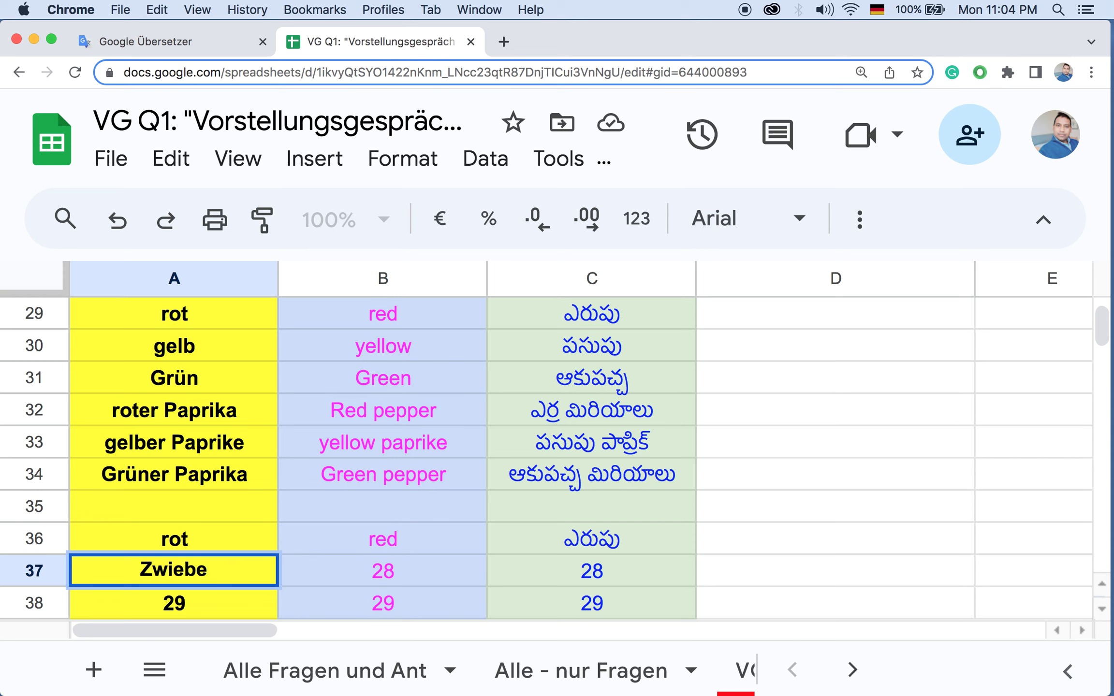
{"action": "type", "text": "ln"}
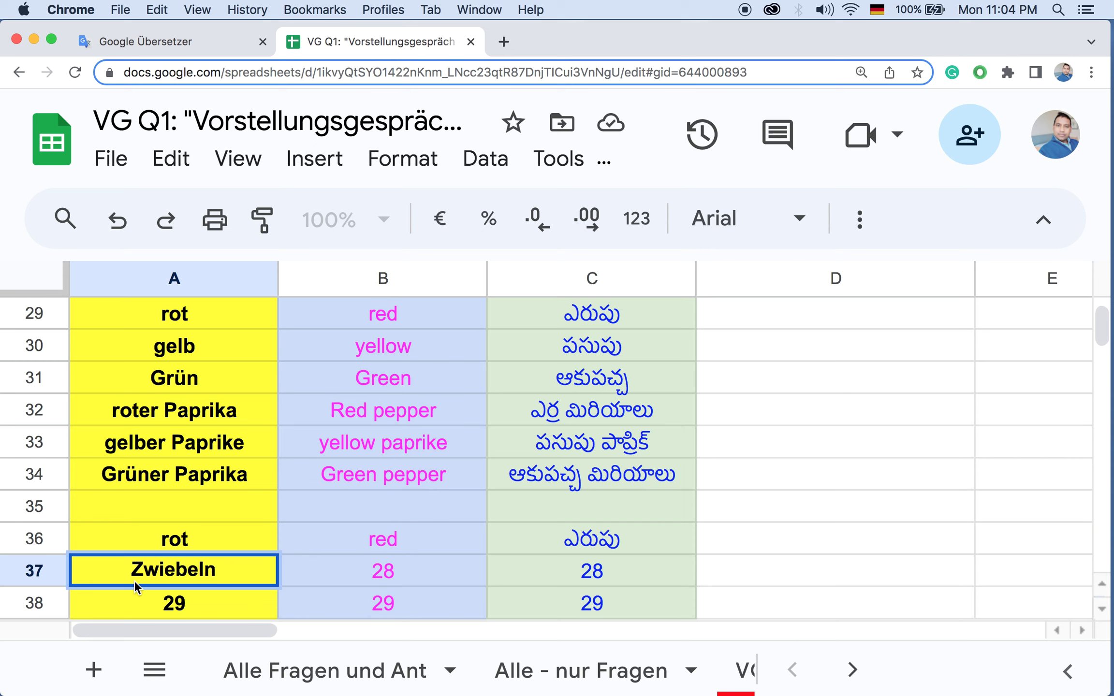
{"action": "left_click", "coordinate": [163, 603]}
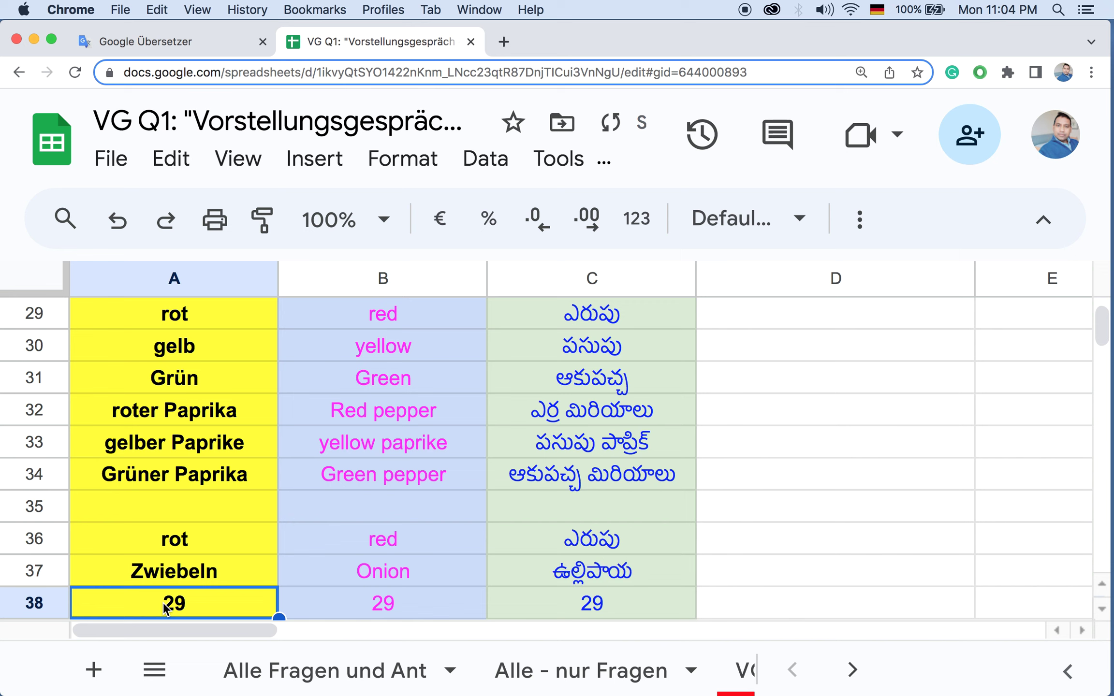
Step: Enter "rotem Zwiebeln" in cell A38 in place of its placeholder number
{"action": "left_click", "coordinate": [851, 574]}
{"action": "scroll", "coordinate": [851, 574], "scroll_direction": "down", "scroll_amount": 2}
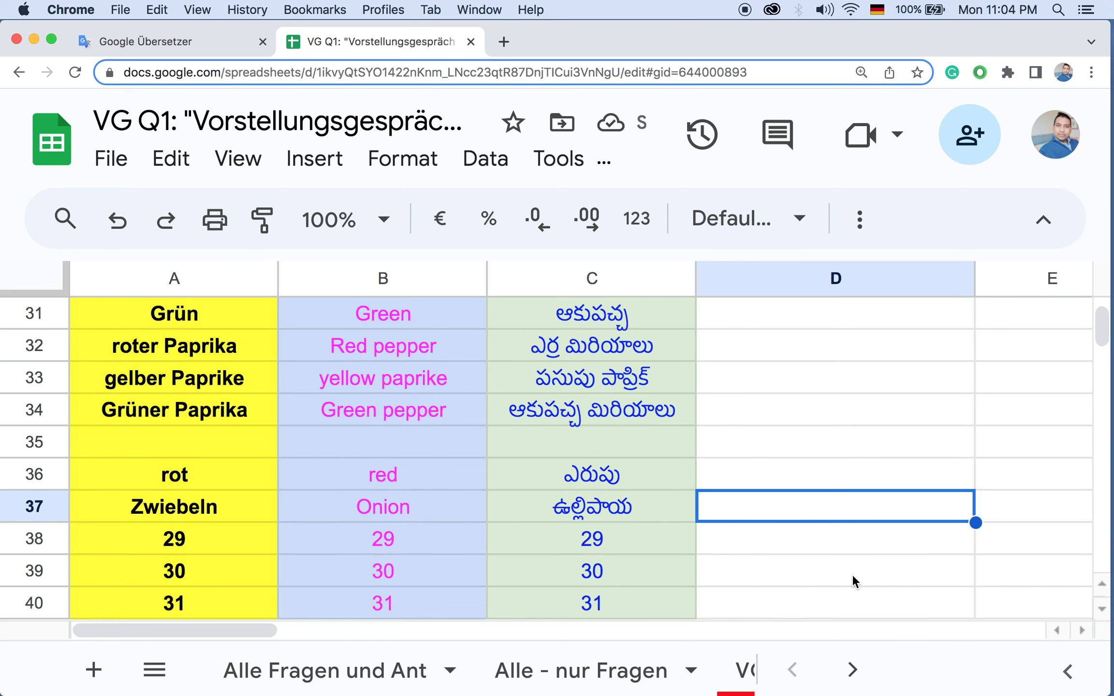
{"action": "left_click", "coordinate": [186, 544]}
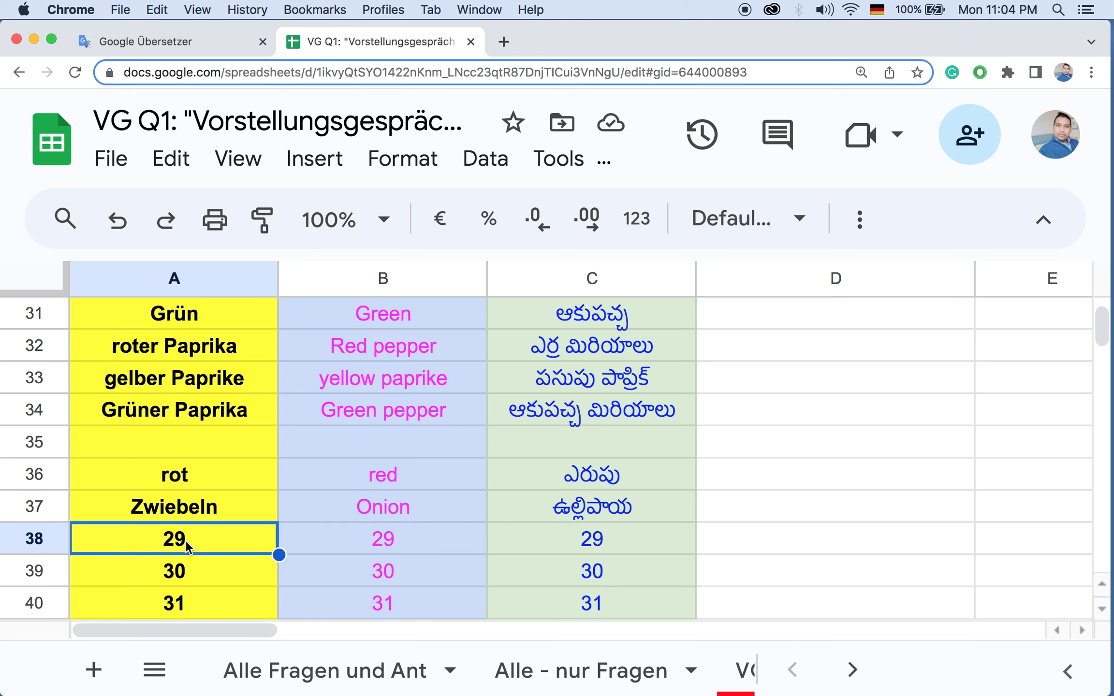
{"action": "type", "text": "rot"}
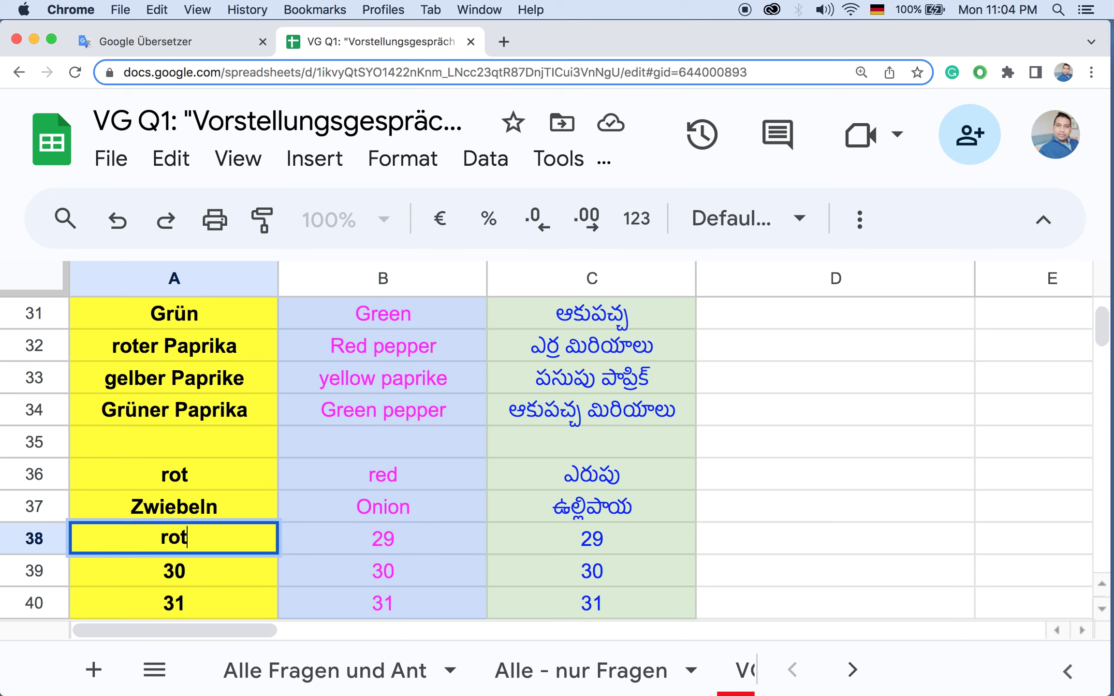
{"action": "type", "text": "em Zwi"}
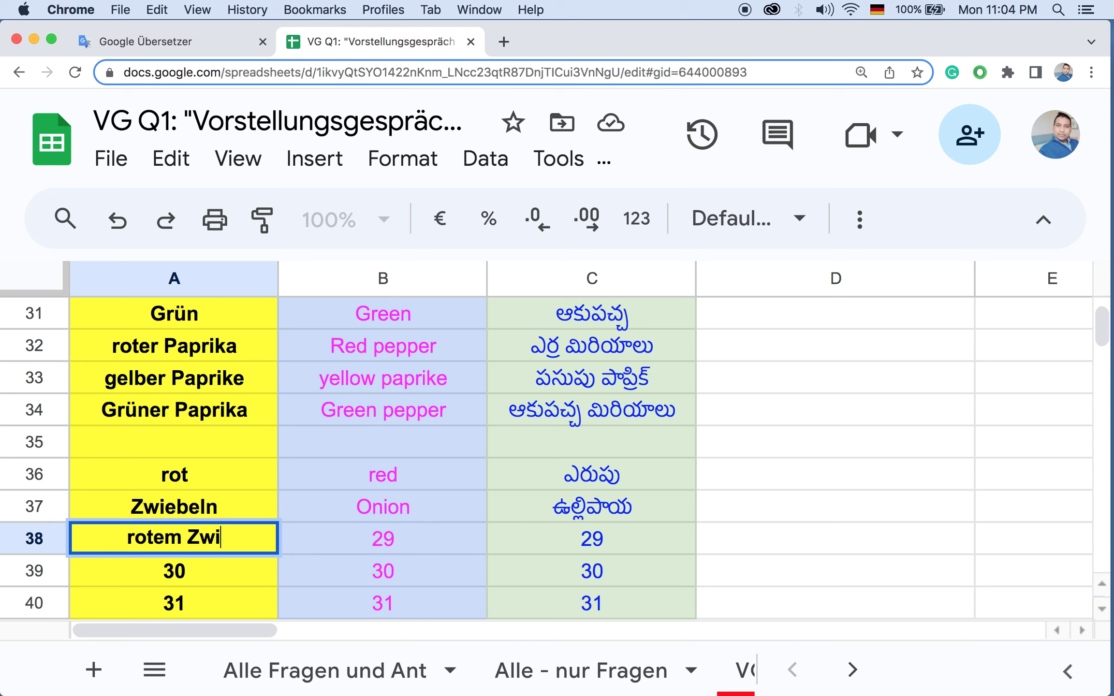
{"action": "type", "text": "ebe"}
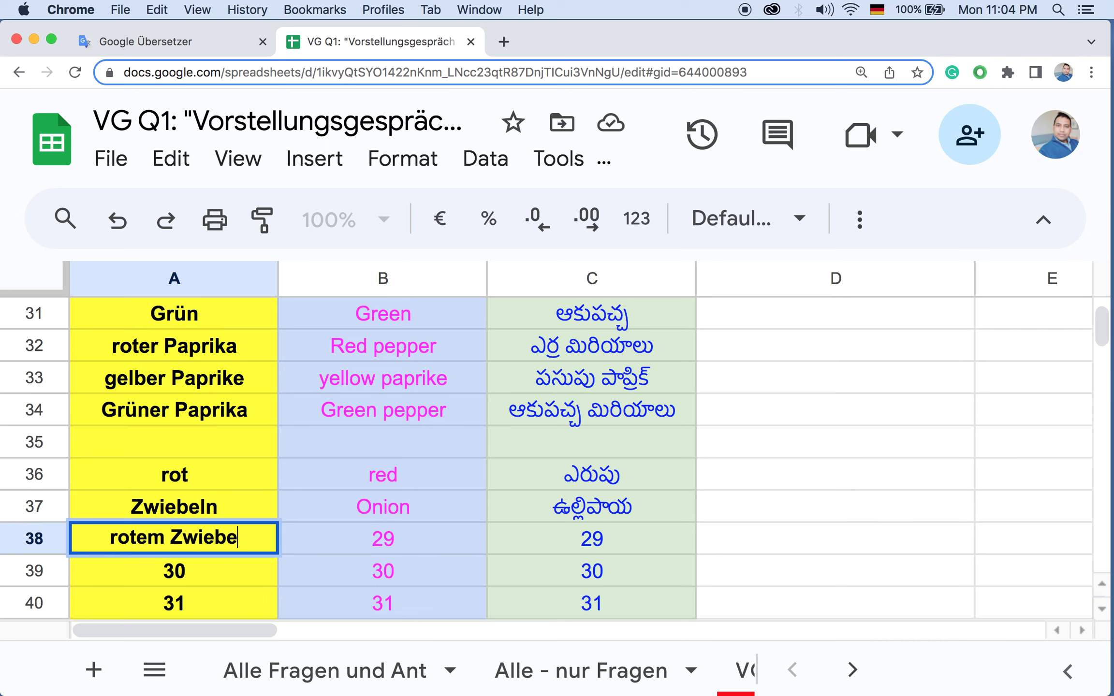
{"action": "type", "text": "ln"}
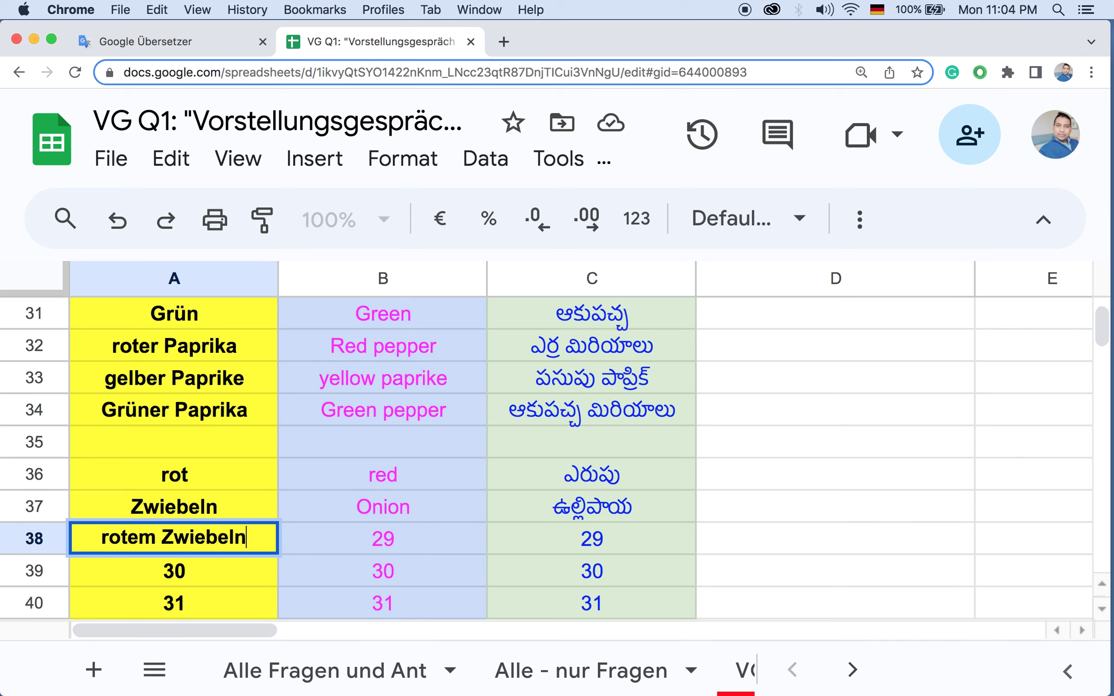
{"action": "left_click", "coordinate": [190, 555]}
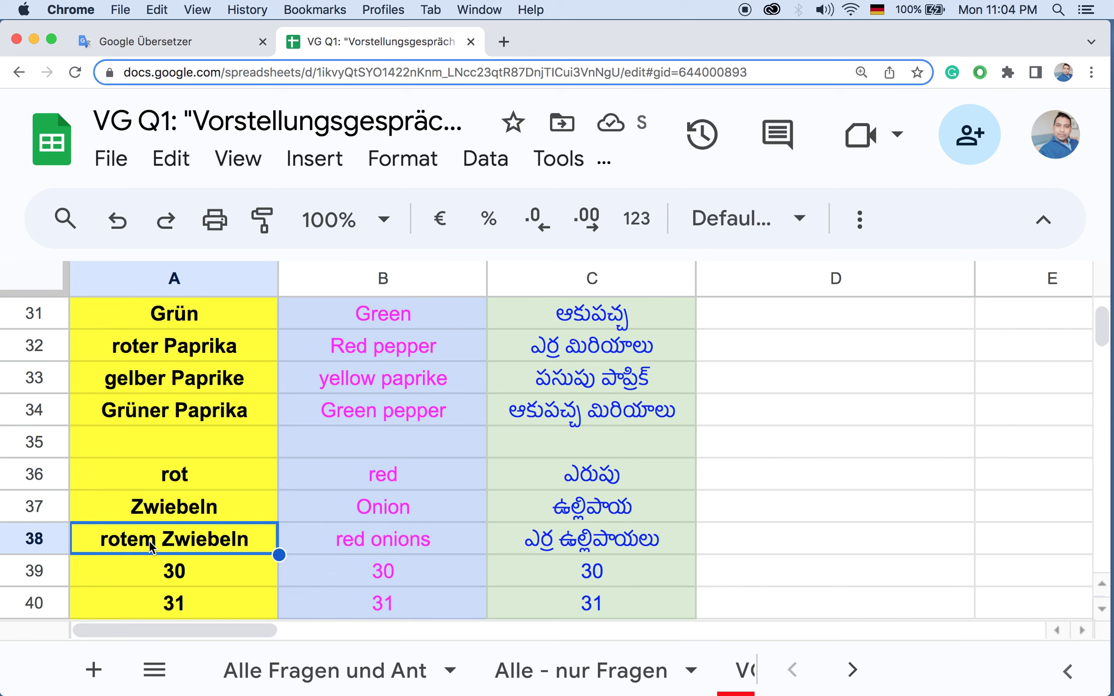
Step: Clear the contents of cells A39, B39 and C39 to leave an empty separator row
{"action": "scroll", "coordinate": [225, 541], "scroll_direction": "up", "scroll_amount": 1}
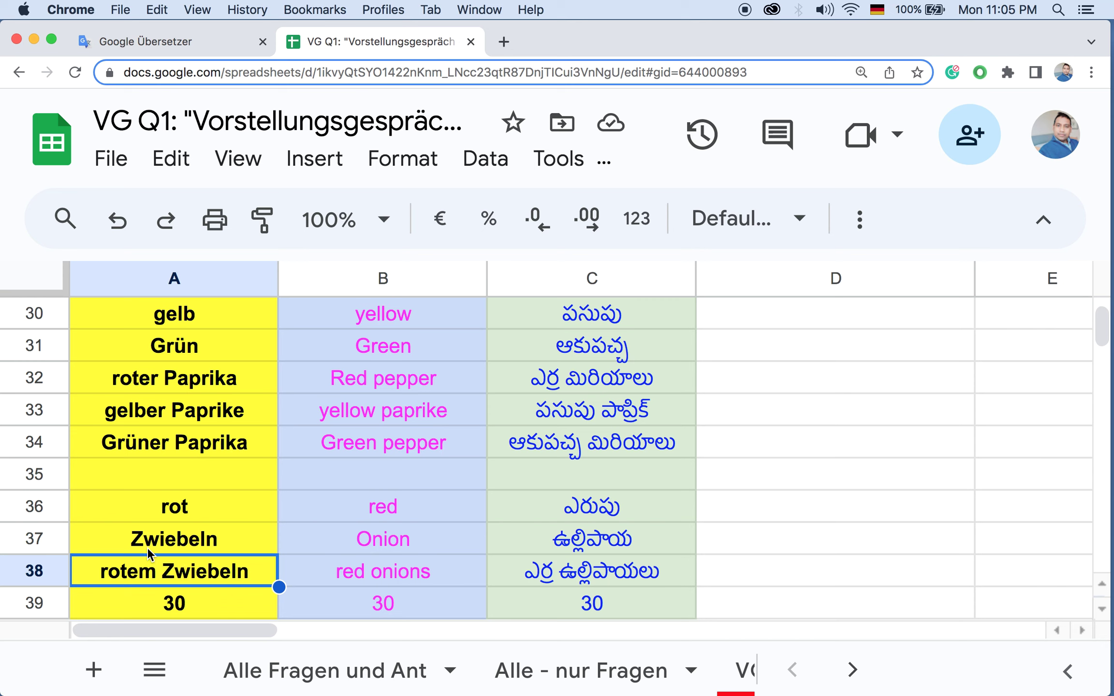
{"action": "left_click", "coordinate": [133, 604]}
{"action": "key", "text": "Delete"}
{"action": "scroll", "coordinate": [325, 484], "scroll_direction": "down", "scroll_amount": 1}
{"action": "left_click", "coordinate": [368, 506]}
{"action": "key", "text": "Delete"}
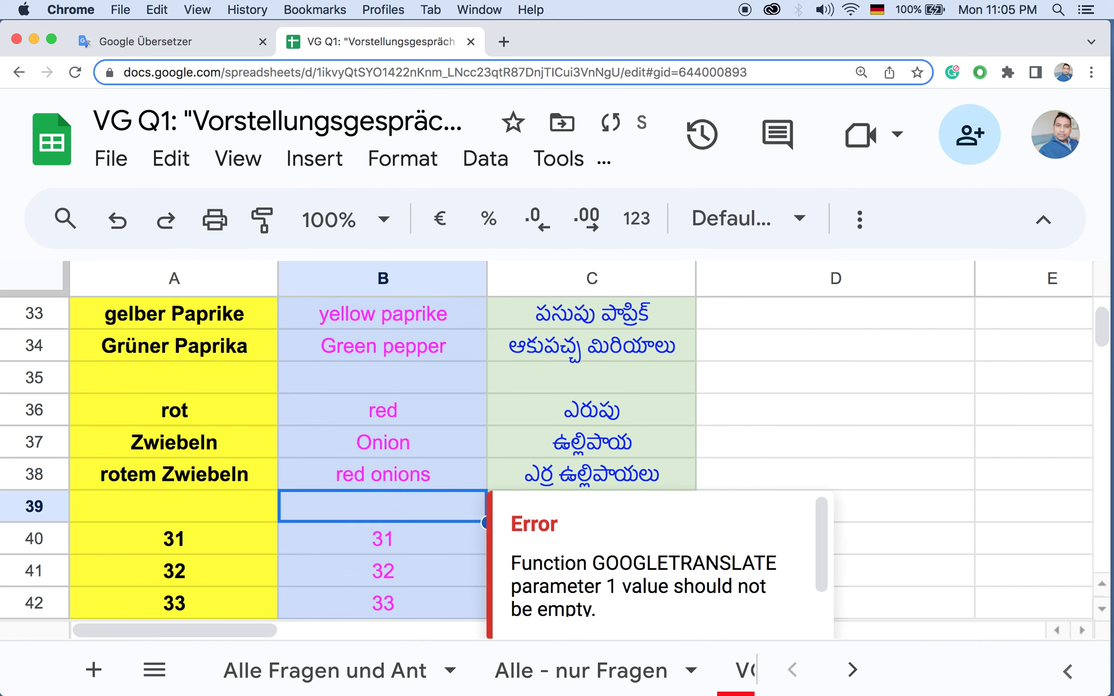
{"action": "key", "text": "Right"}
{"action": "key", "text": "Delete"}
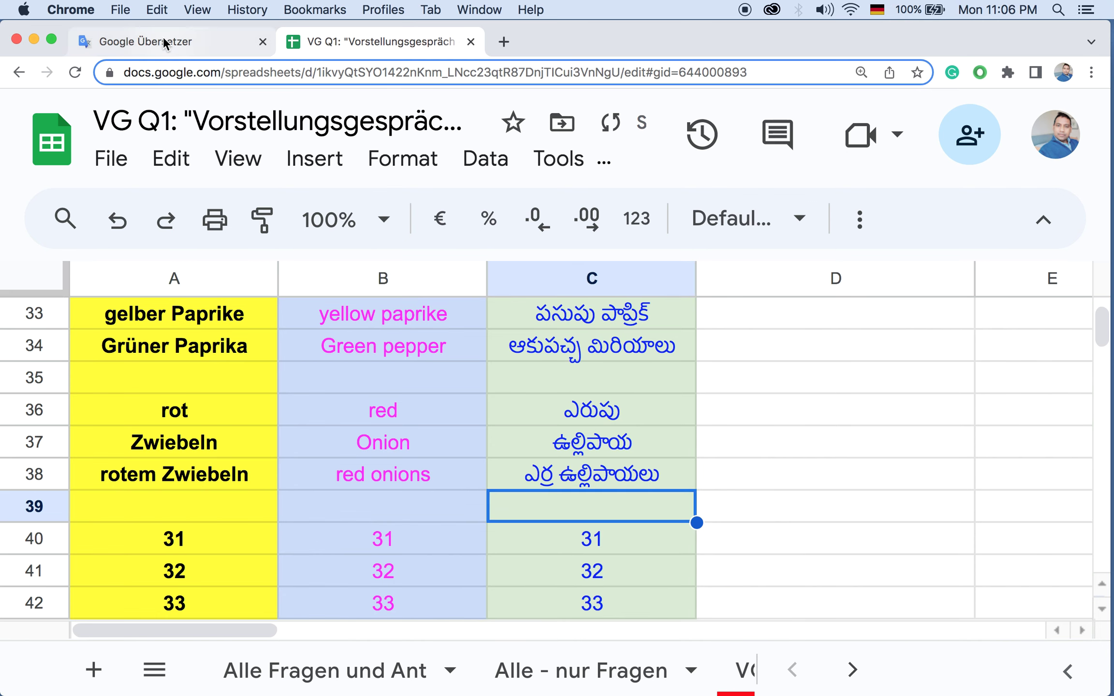
Step: Switch to Google Übersetzer, examine the terms at the end of the German word list, and return to the spreadsheet
{"action": "left_click", "coordinate": [161, 33]}
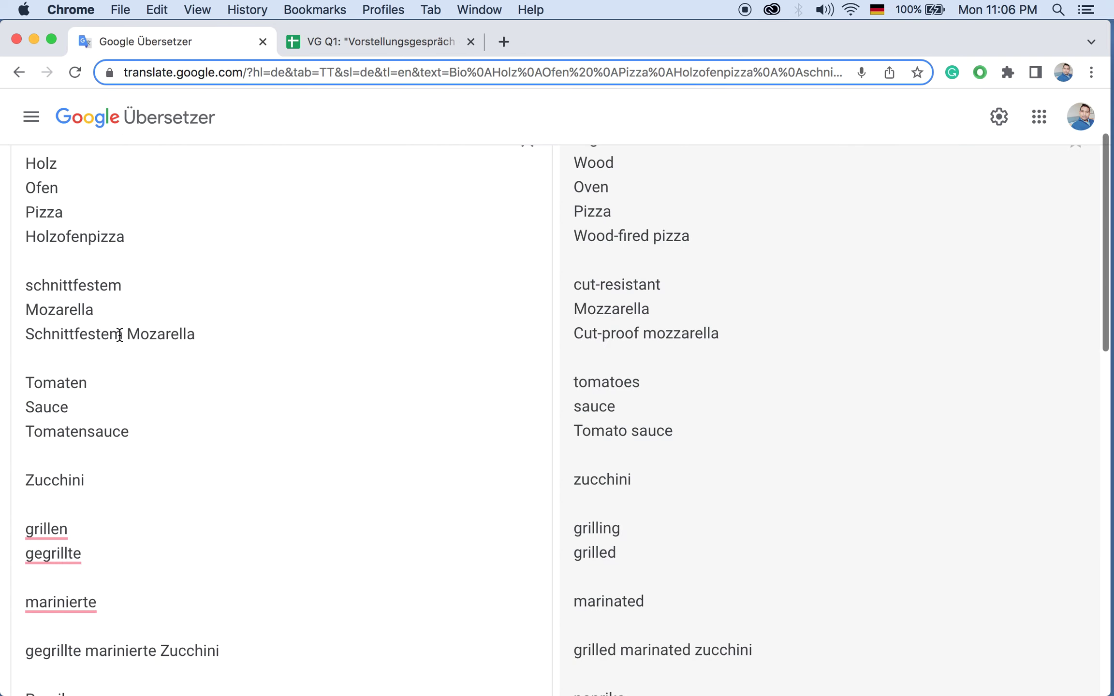
{"action": "scroll", "coordinate": [89, 437], "scroll_direction": "down", "scroll_amount": 5}
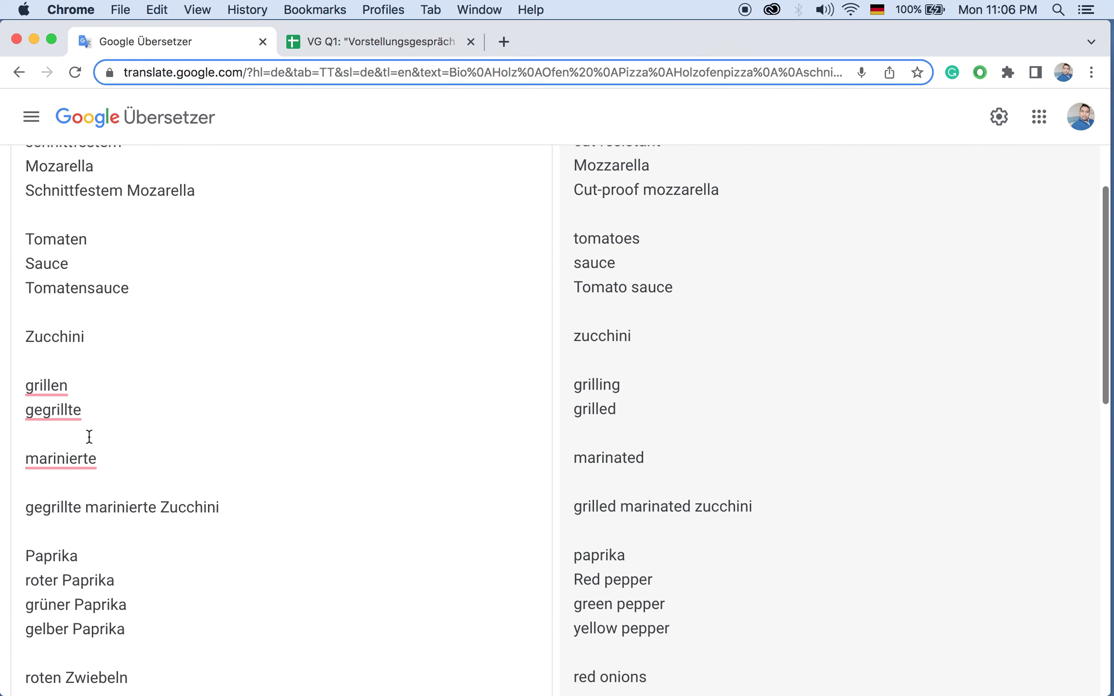
{"action": "scroll", "coordinate": [89, 436], "scroll_direction": "down", "scroll_amount": 6}
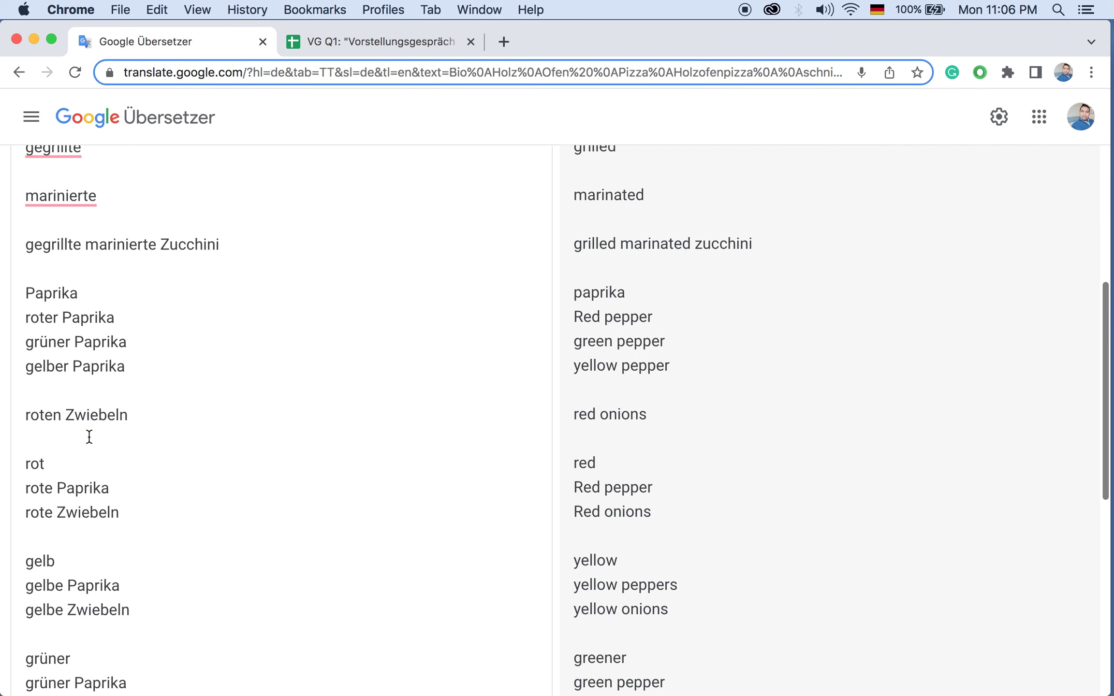
{"action": "scroll", "coordinate": [89, 437], "scroll_direction": "down", "scroll_amount": 4}
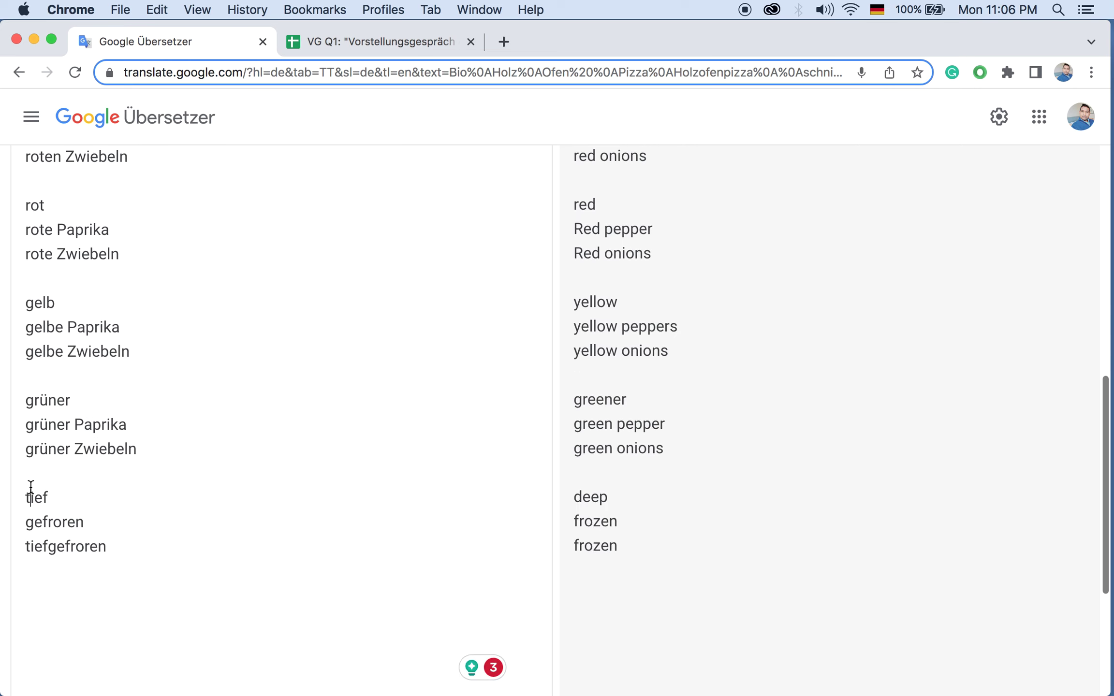
{"action": "left_click", "coordinate": [25, 486]}
{"action": "left_click_drag", "start_coordinate": [25, 486], "coordinate": [311, 484]}
{"action": "left_click", "coordinate": [352, 486]}
{"action": "left_click", "coordinate": [342, 39]}
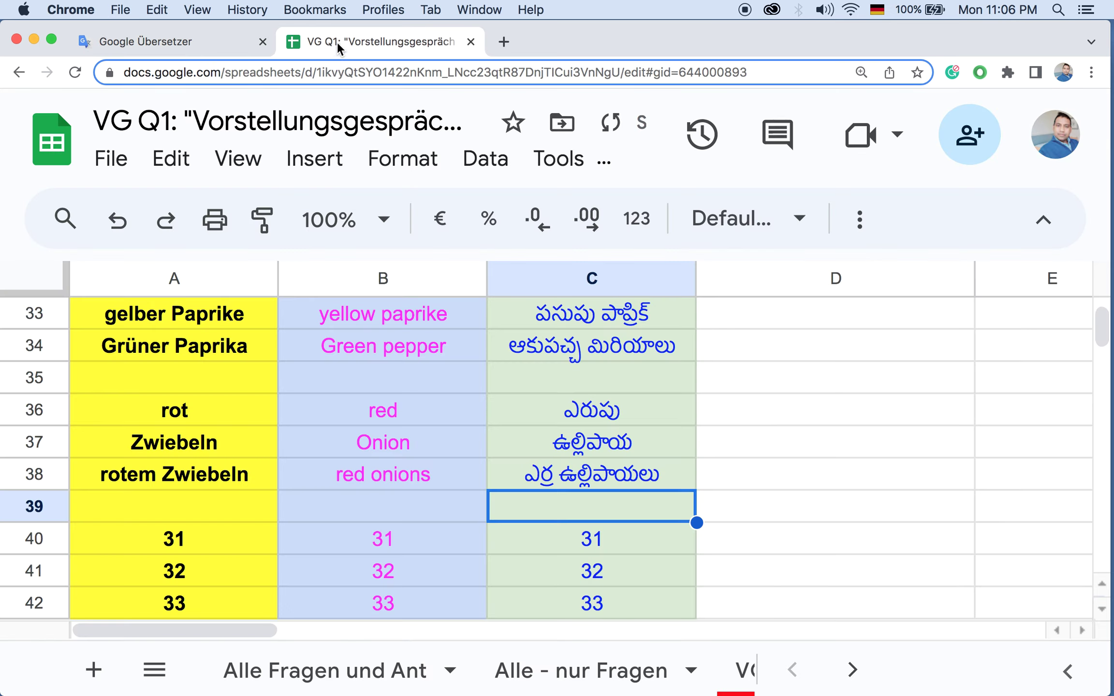
Step: Replace the placeholder number in cell A40 with "tief"
{"action": "left_click", "coordinate": [179, 516]}
{"action": "left_click", "coordinate": [174, 545]}
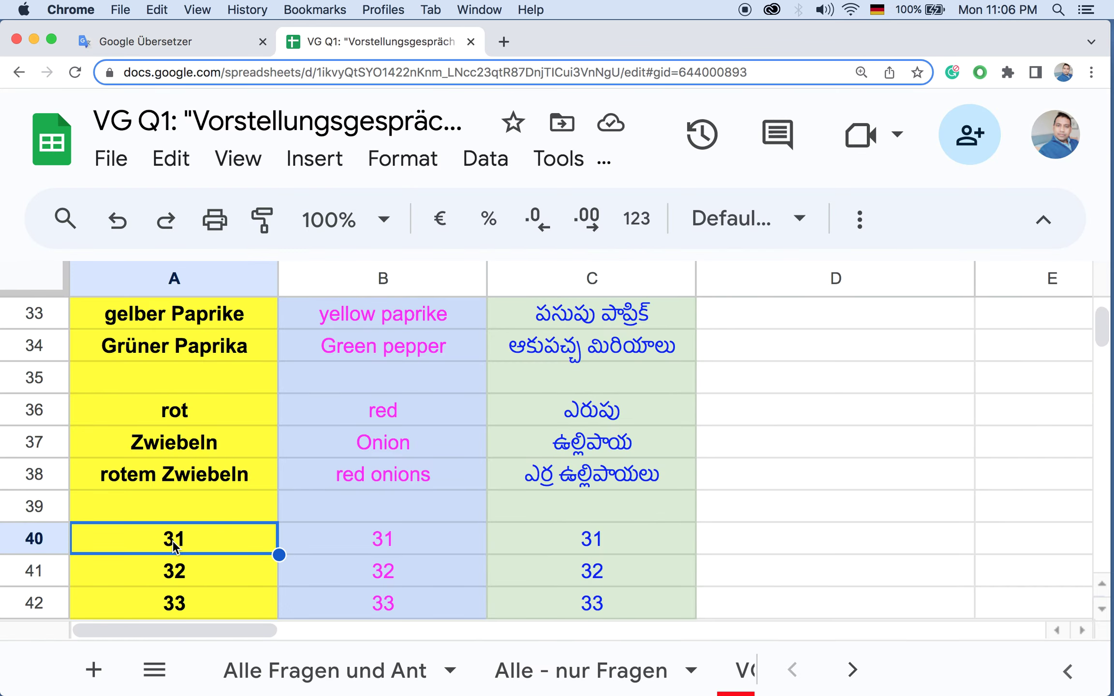
{"action": "type", "text": "tief"}
{"action": "key", "text": "Return"}
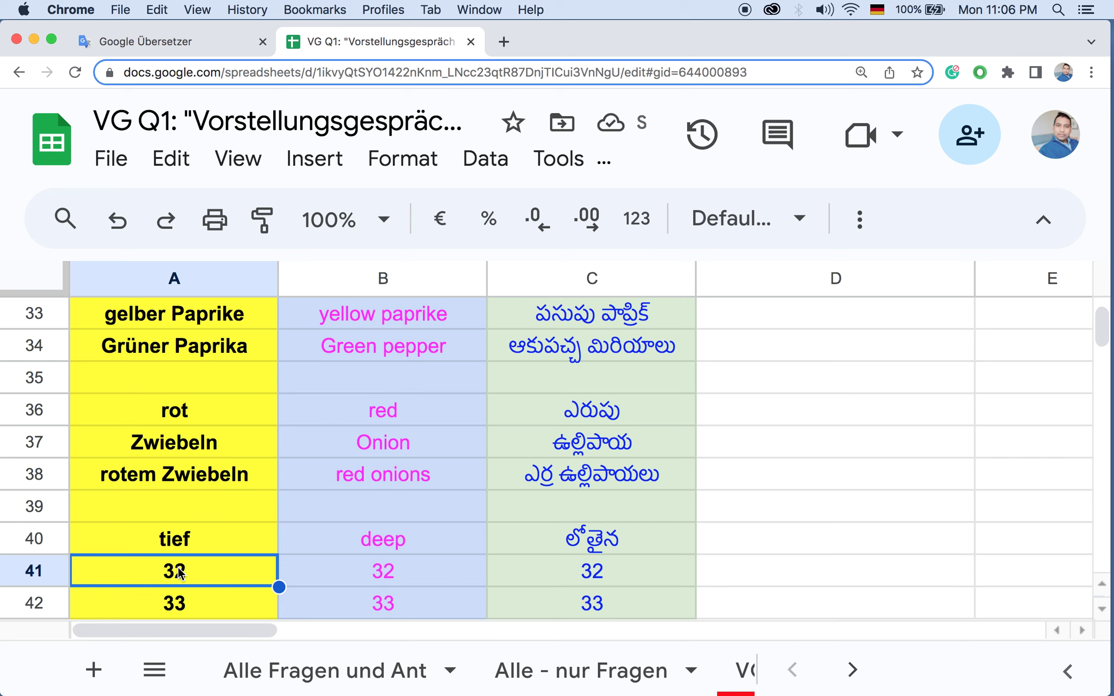
Step: Enter "gefroren" in cell A41 and select cell A42
{"action": "type", "text": "ge"}
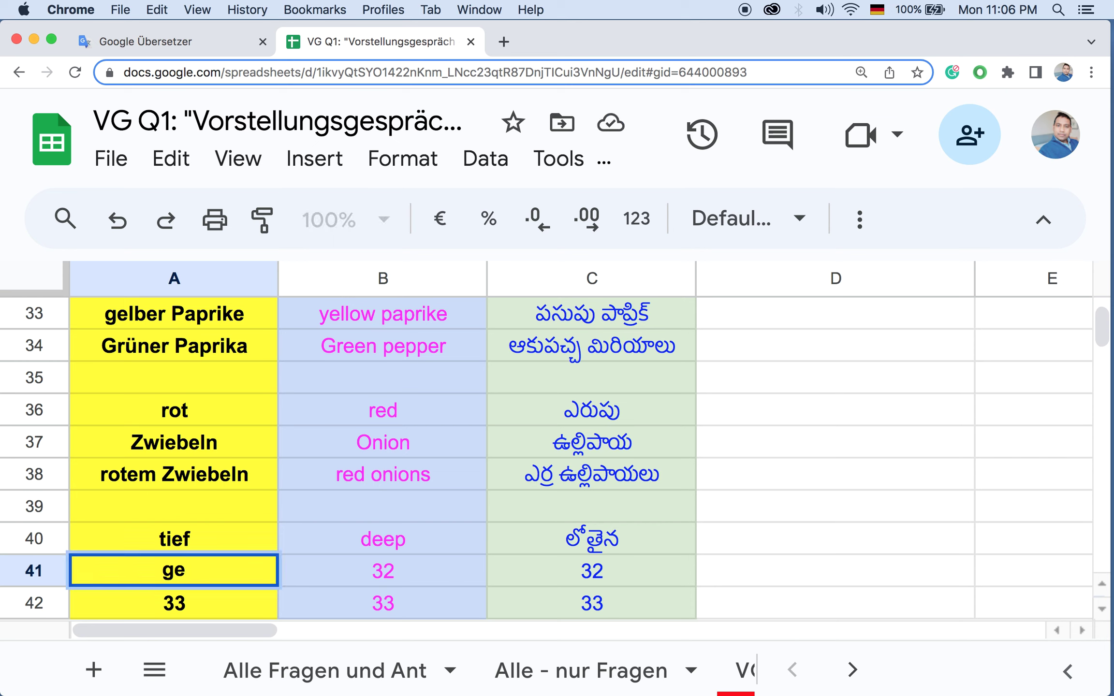
{"action": "type", "text": "frore"}
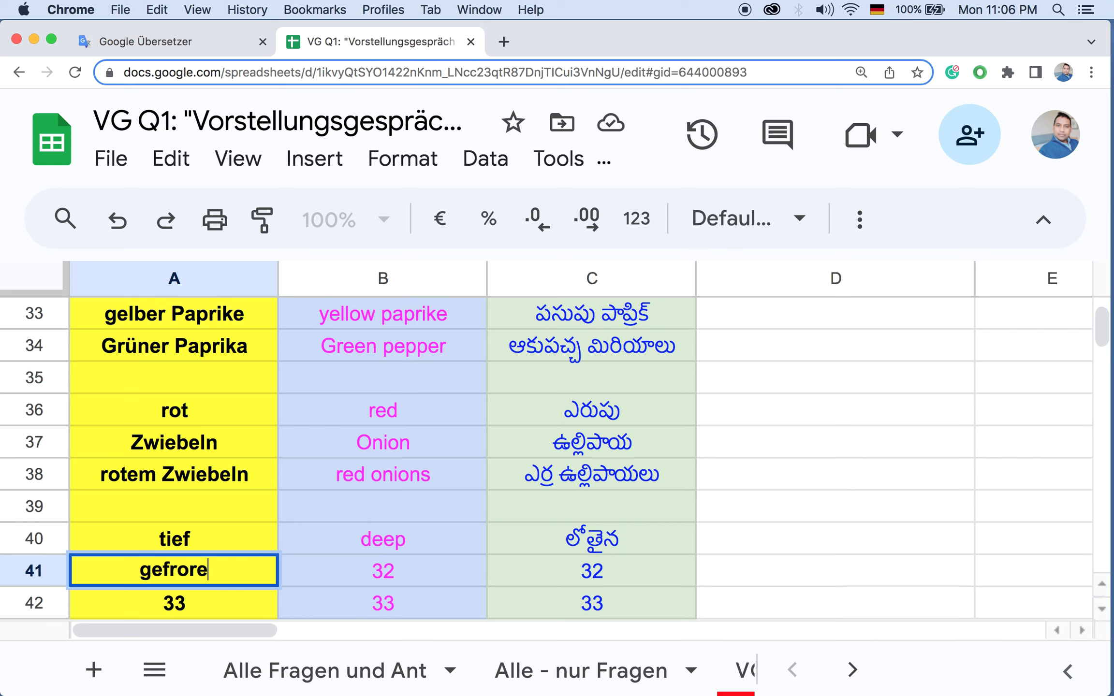
{"action": "type", "text": "n"}
{"action": "left_click", "coordinate": [178, 603]}
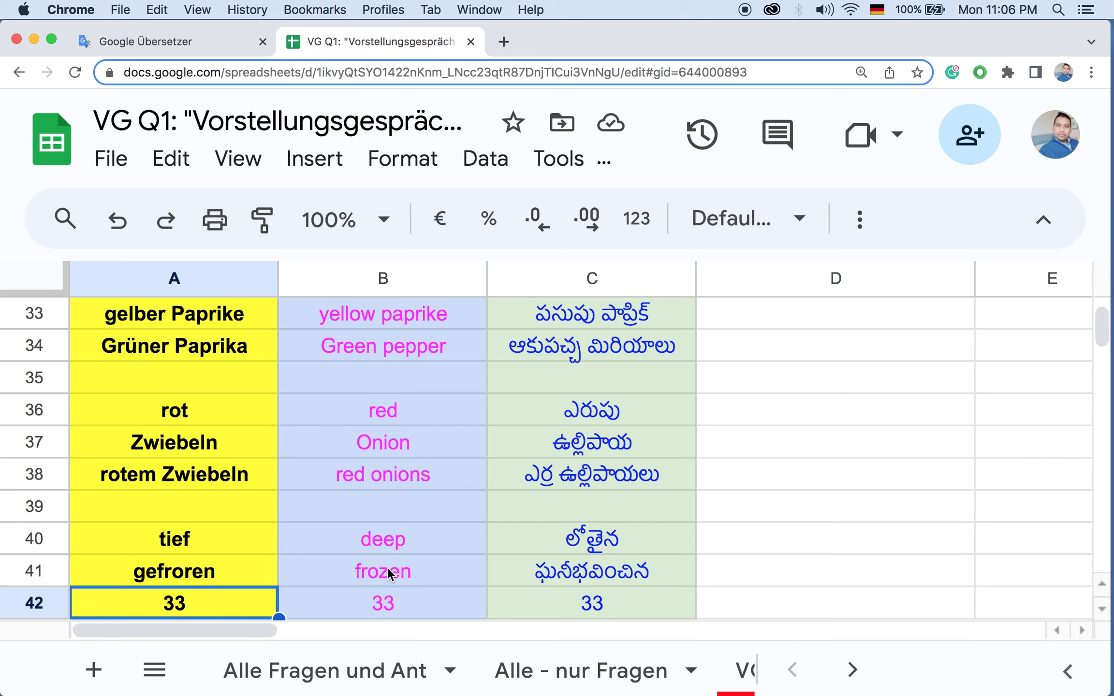
Step: Replace the placeholder number in cell A42 with "tiefgefroren" and select cell A43
{"action": "left_click", "coordinate": [160, 573]}
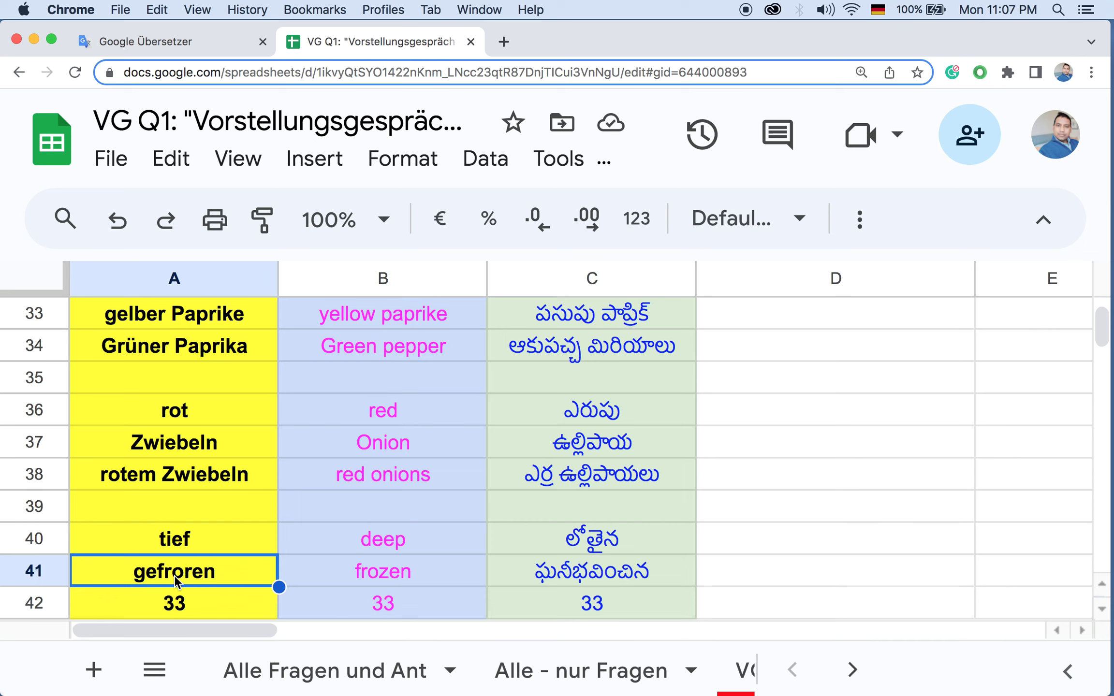
{"action": "left_click", "coordinate": [193, 600]}
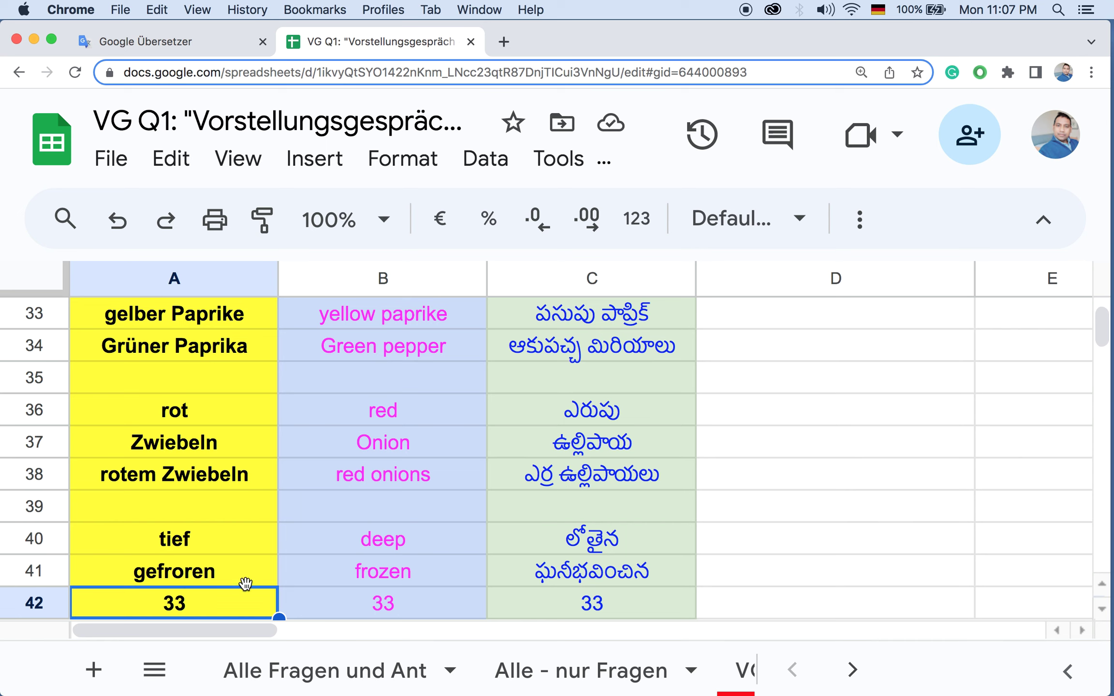
{"action": "scroll", "coordinate": [245, 584], "scroll_direction": "down", "scroll_amount": 2}
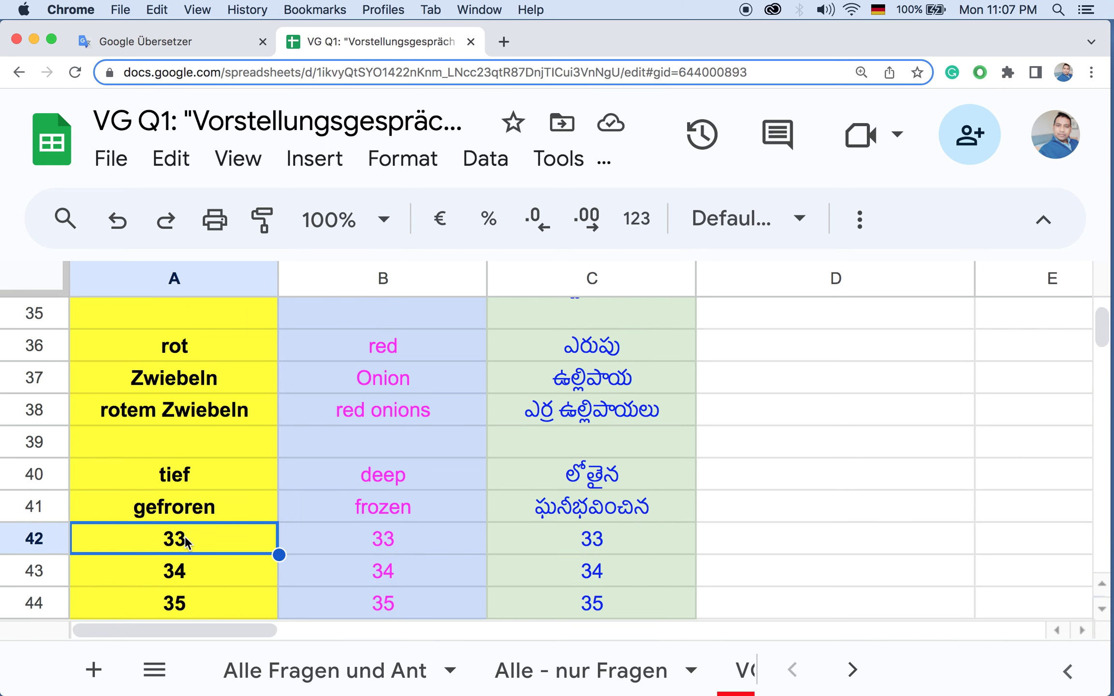
{"action": "type", "text": "tief"}
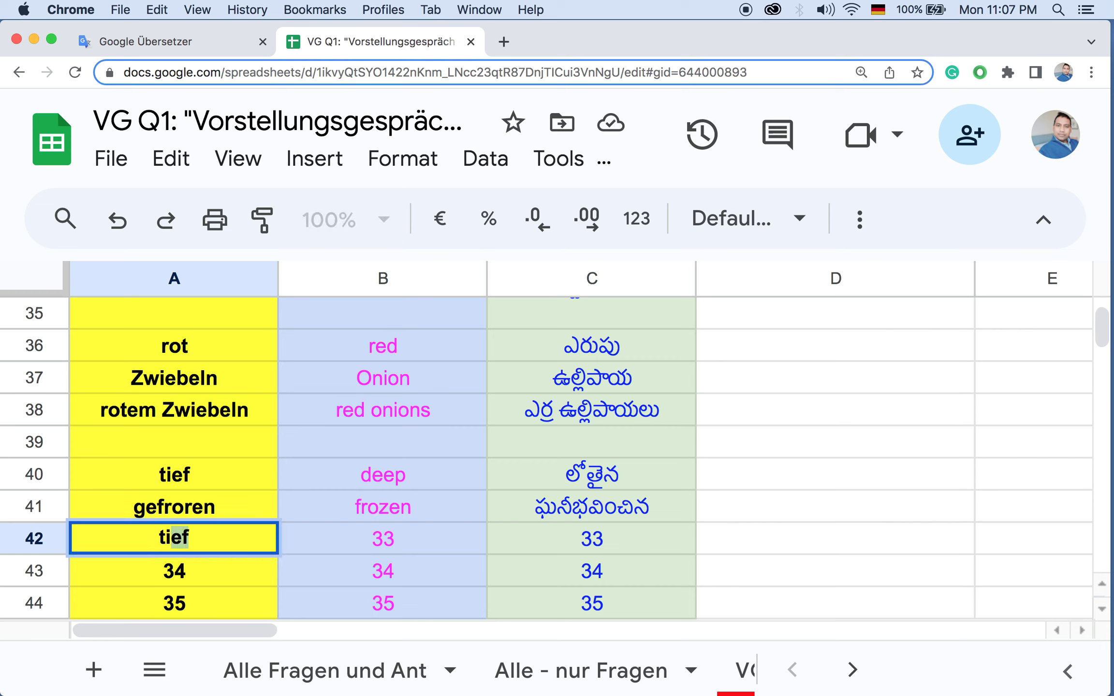
{"action": "type", "text": "g"}
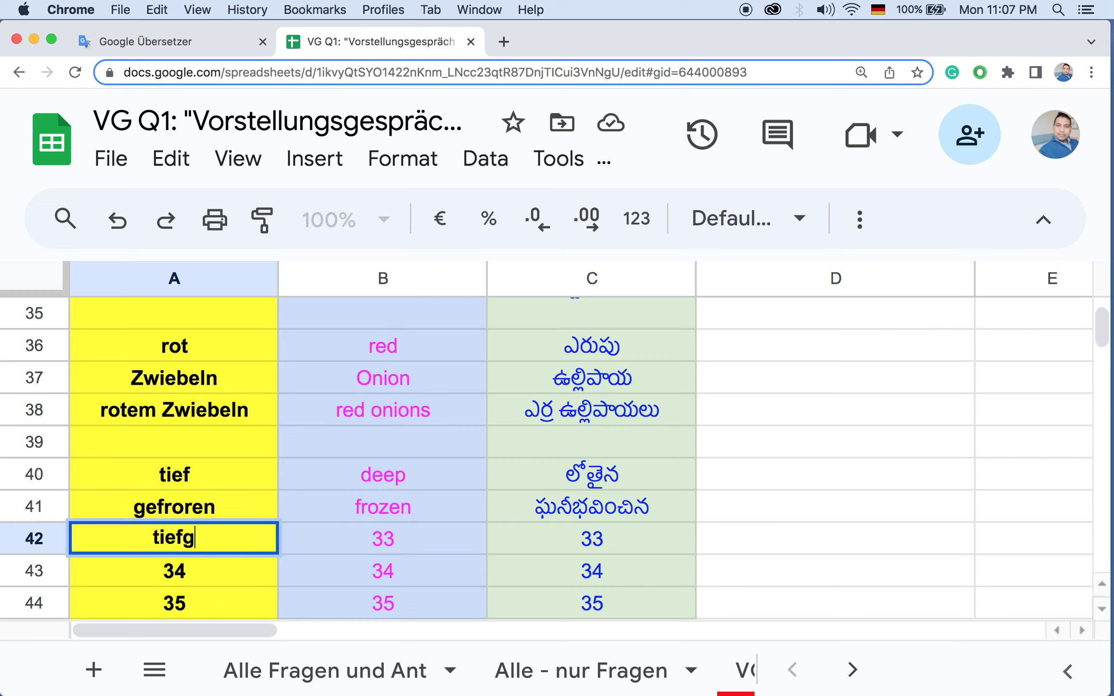
{"action": "type", "text": "efroren"}
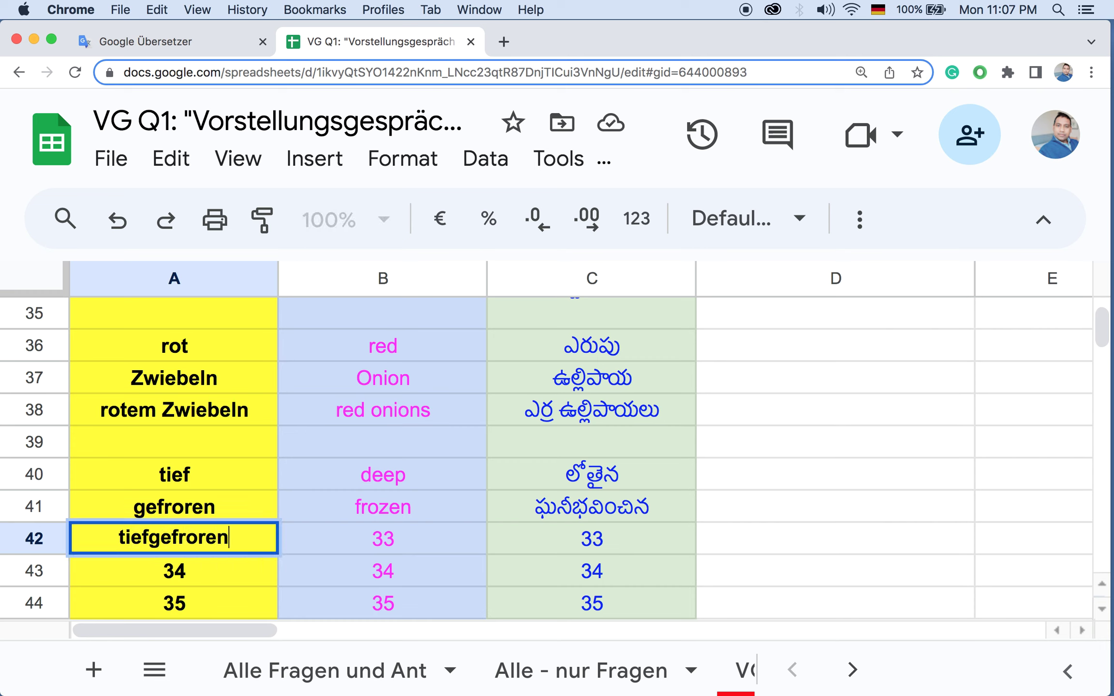
{"action": "left_click", "coordinate": [179, 577]}
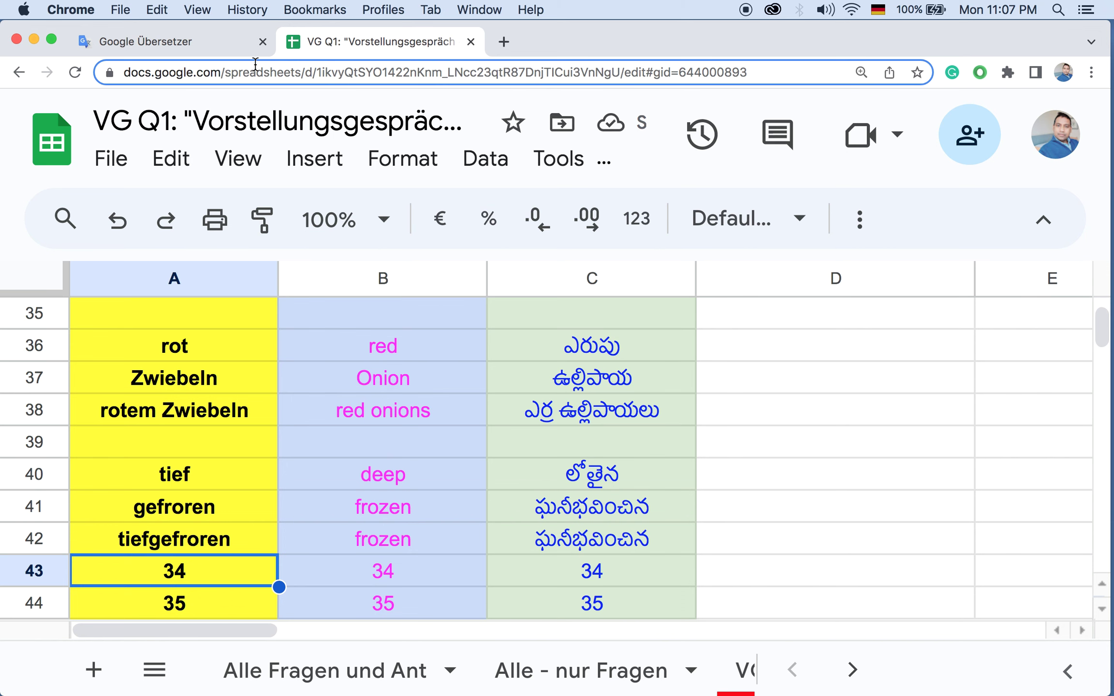
Step: Check the Google Übersetzer word list for any entries after "tiefgefroren" and return to the spreadsheet
{"action": "left_click", "coordinate": [166, 44]}
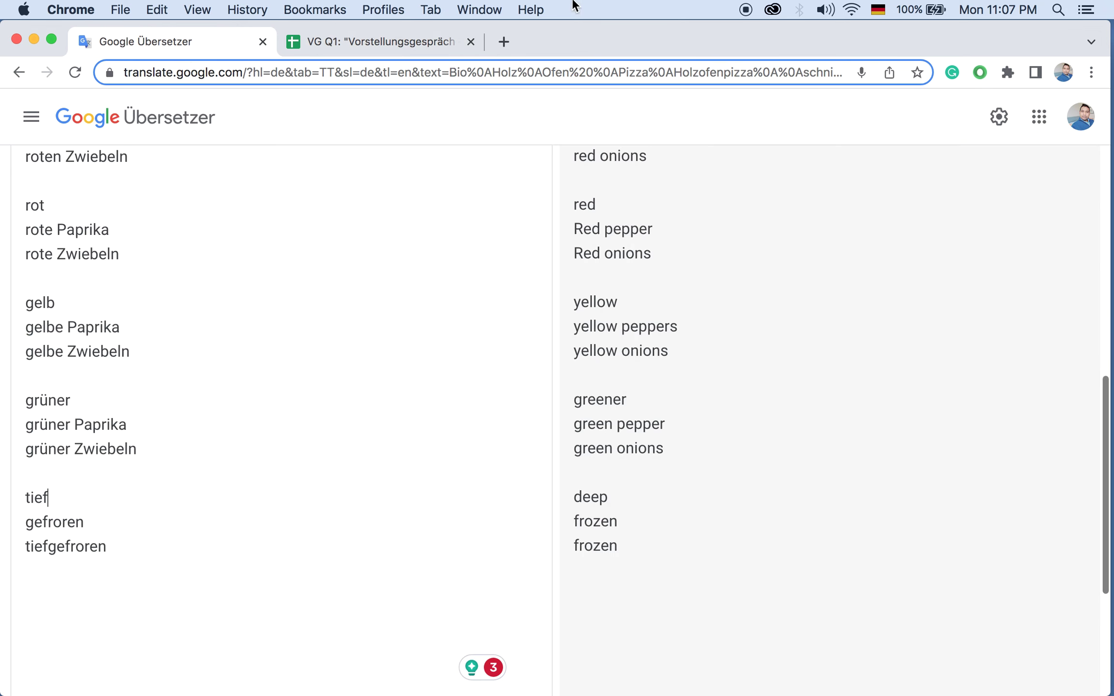
{"action": "left_click", "coordinate": [366, 40]}
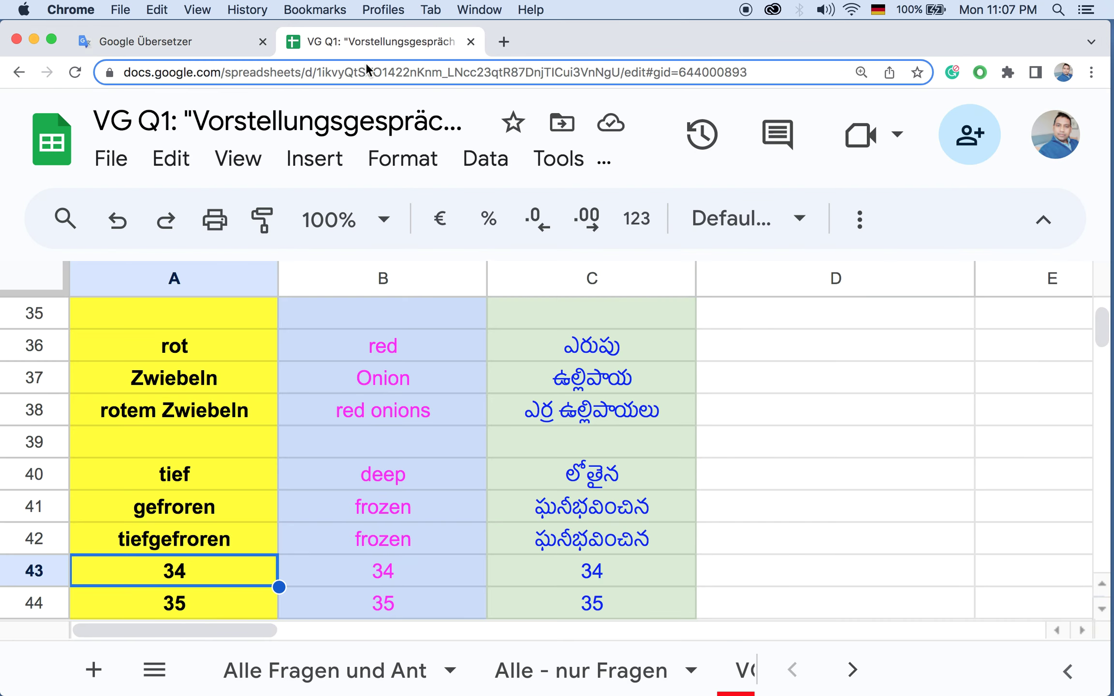